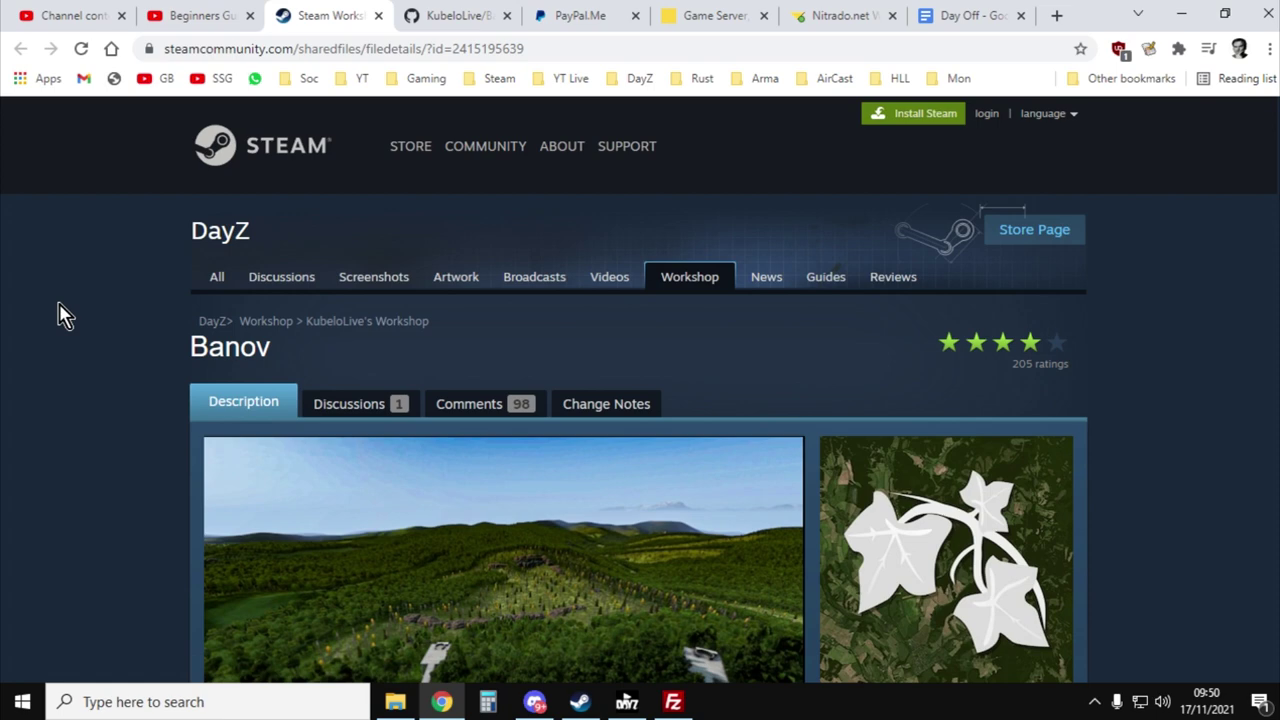
Review the Banov mod's Steam Workshop page, including its map description and mission files link
scroll(62, 316, "down", 5)
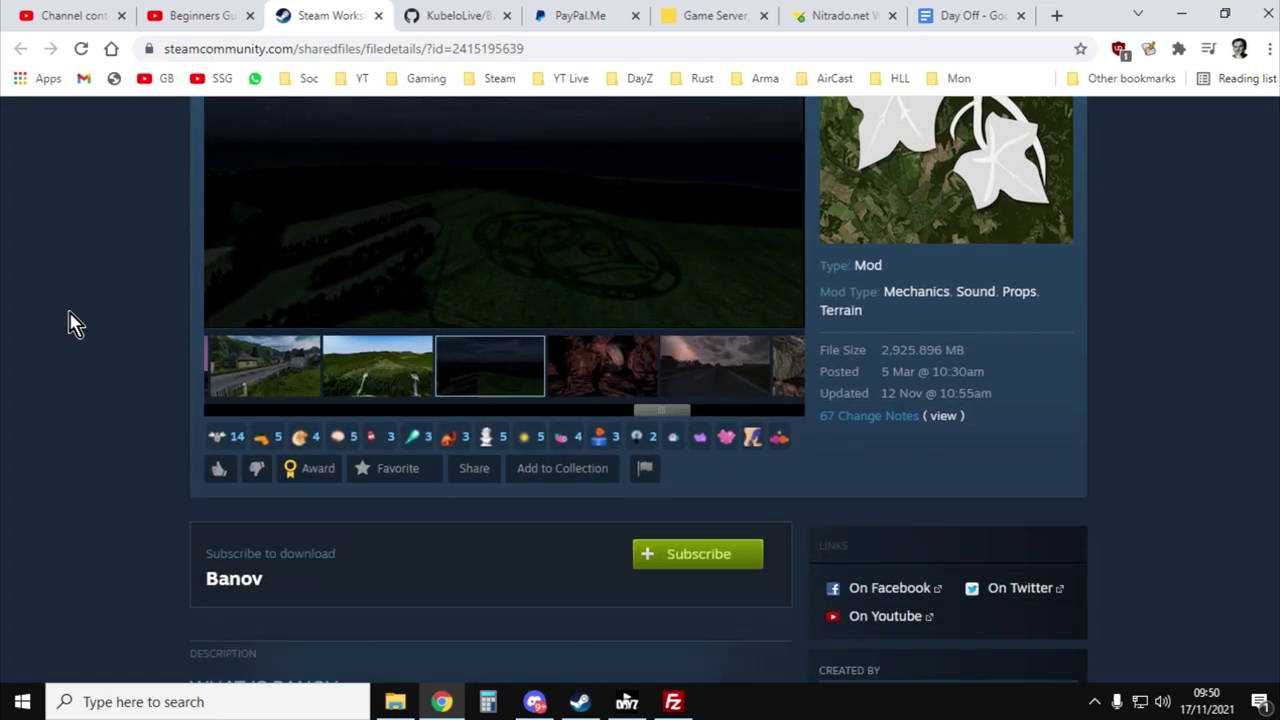
scroll(190, 372, "down", 4)
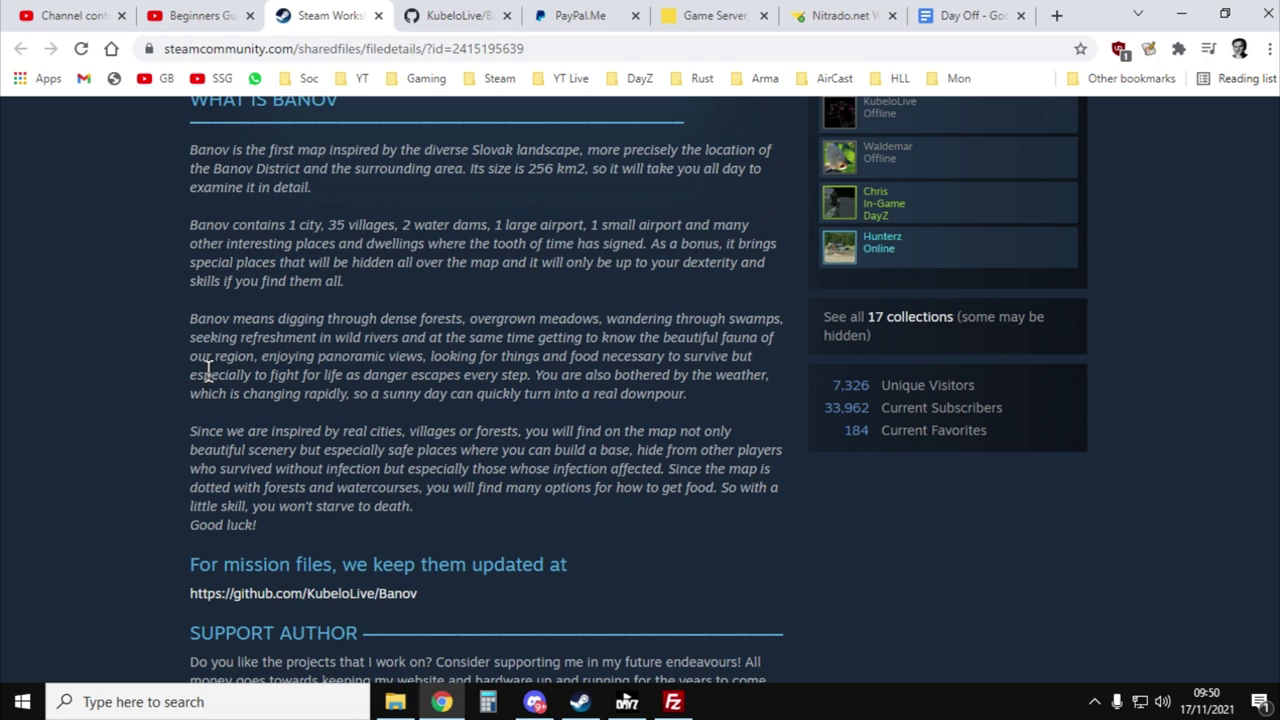
scroll(207, 370, "up", 7)
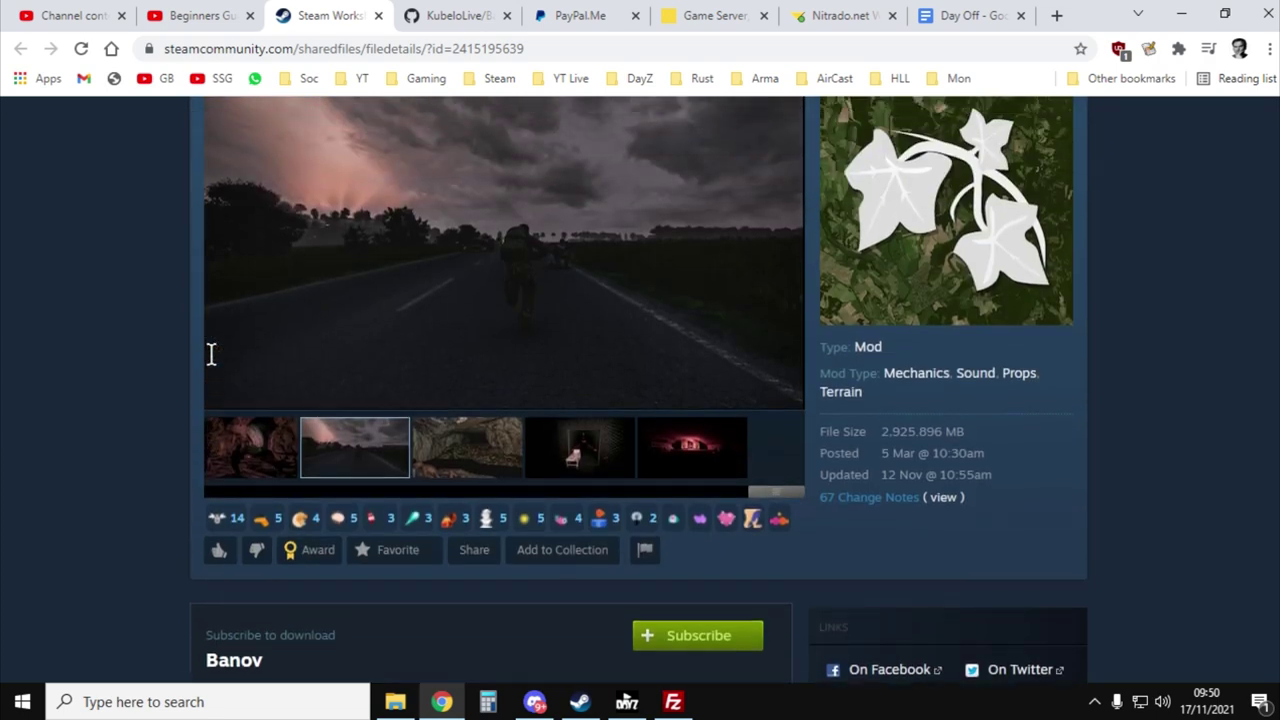
scroll(200, 355, "up", 3)
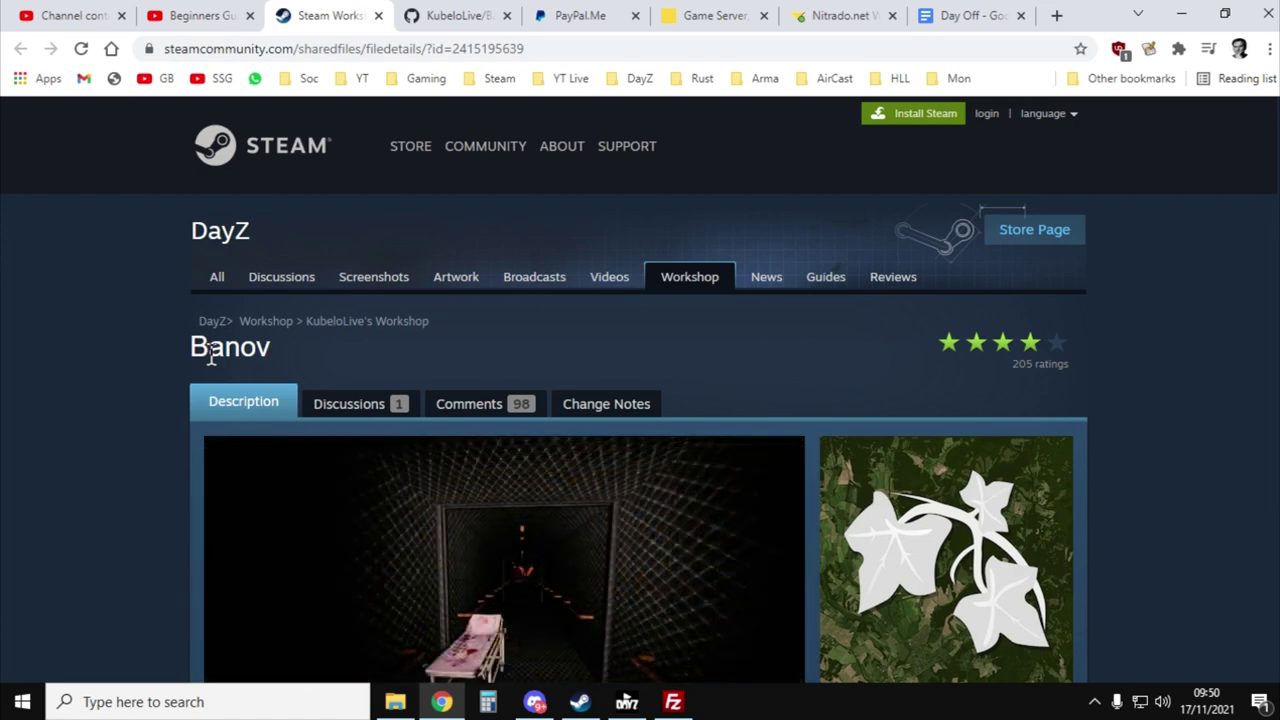
Show the ZIP download option of the Banov GitHub repository, and inspect the Banov-main folder inside mpmissions in File Explorer
key("ctrl+Tab")
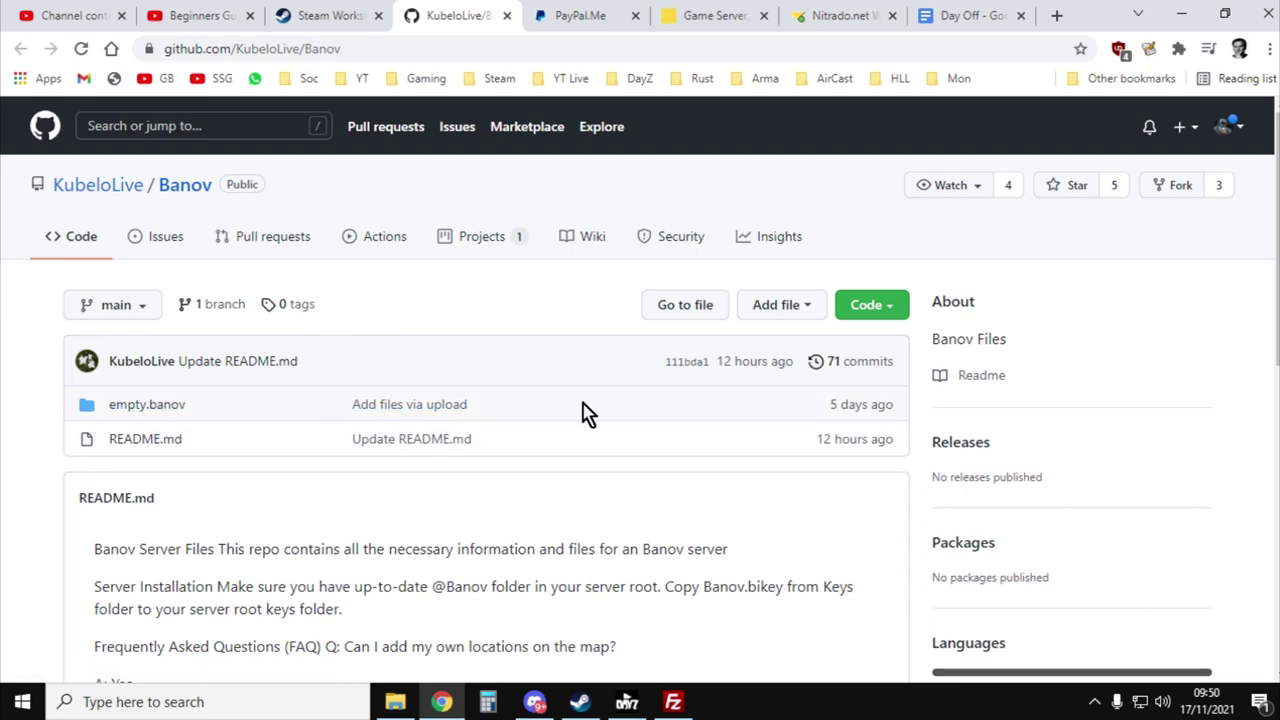
left_click(895, 318)
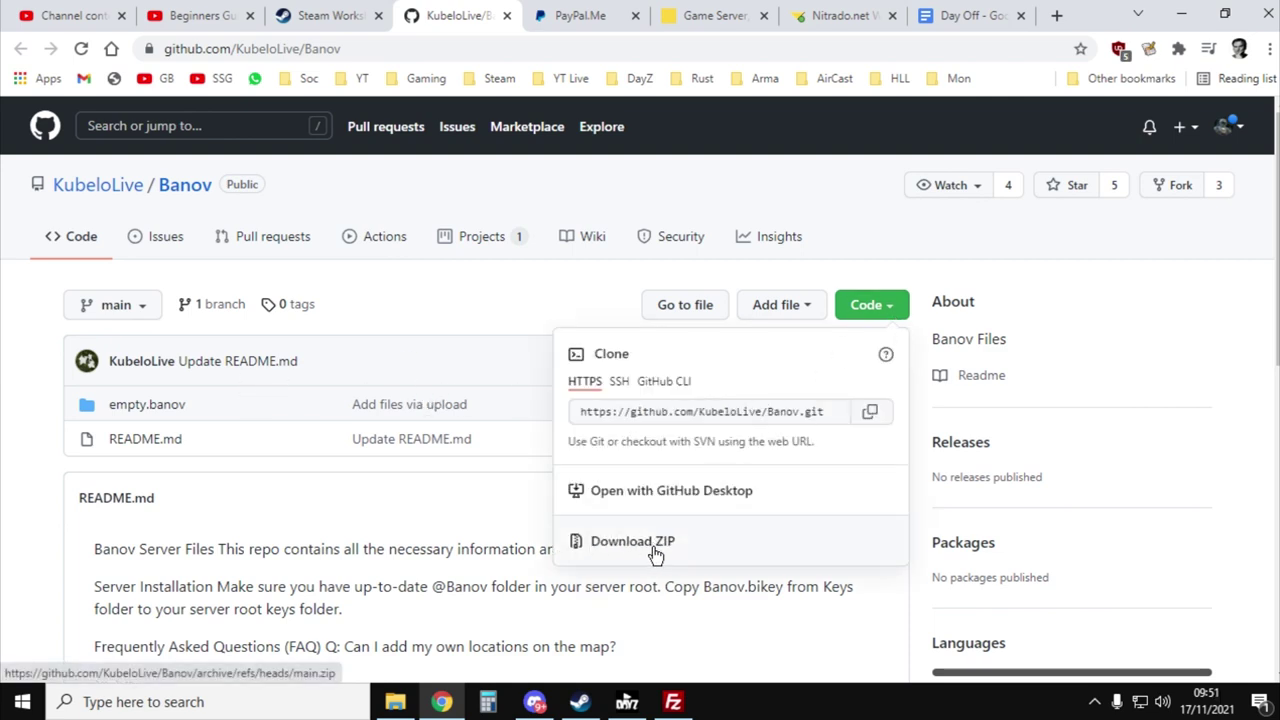
left_click(395, 702)
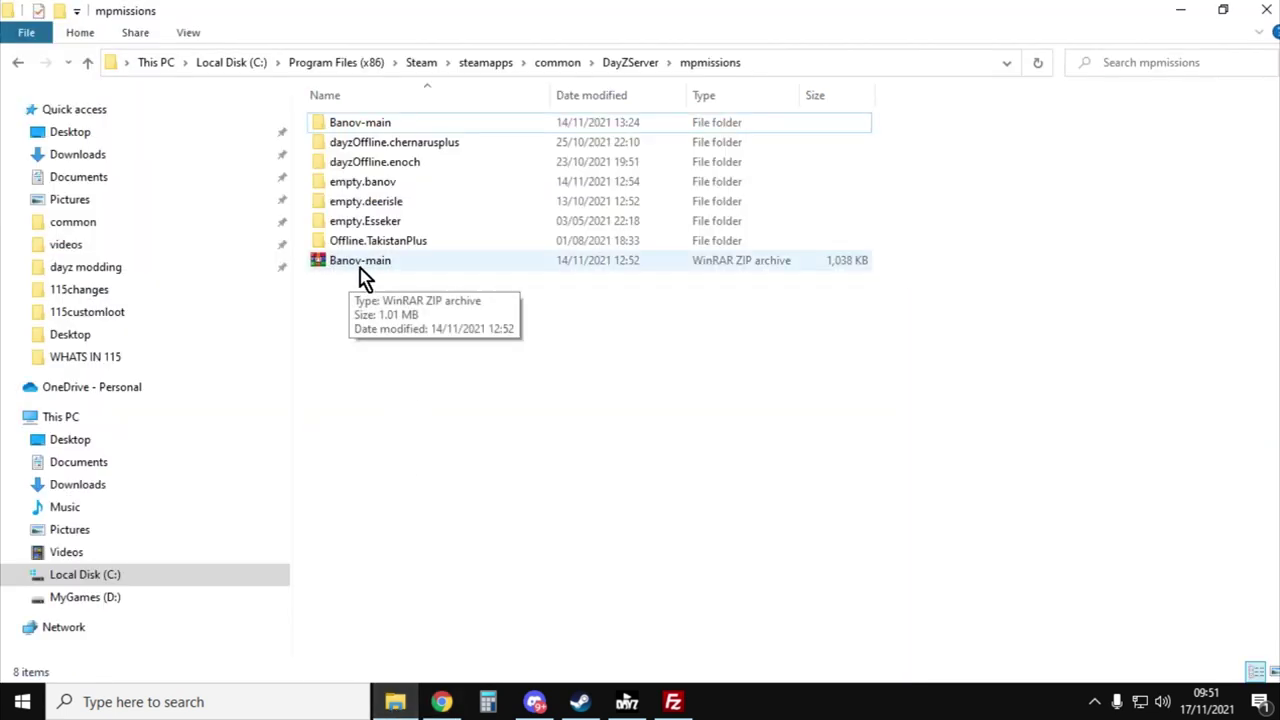
double_click(375, 126)
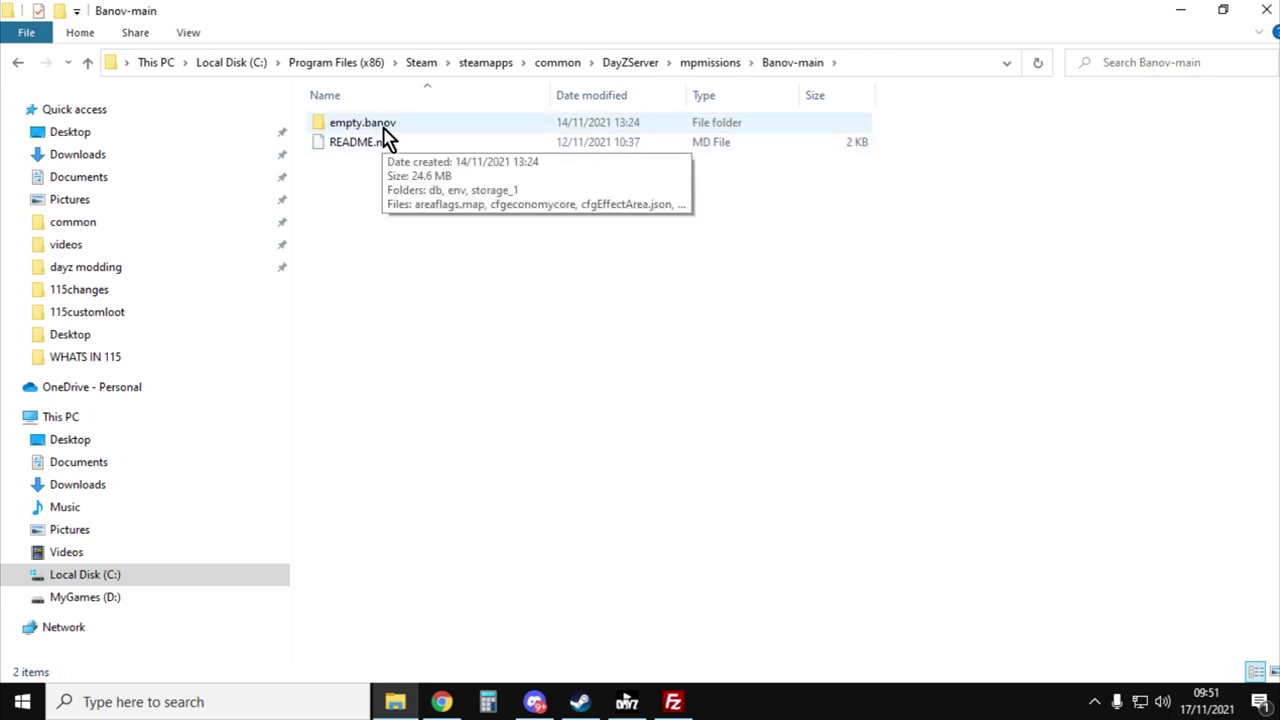
left_click(88, 64)
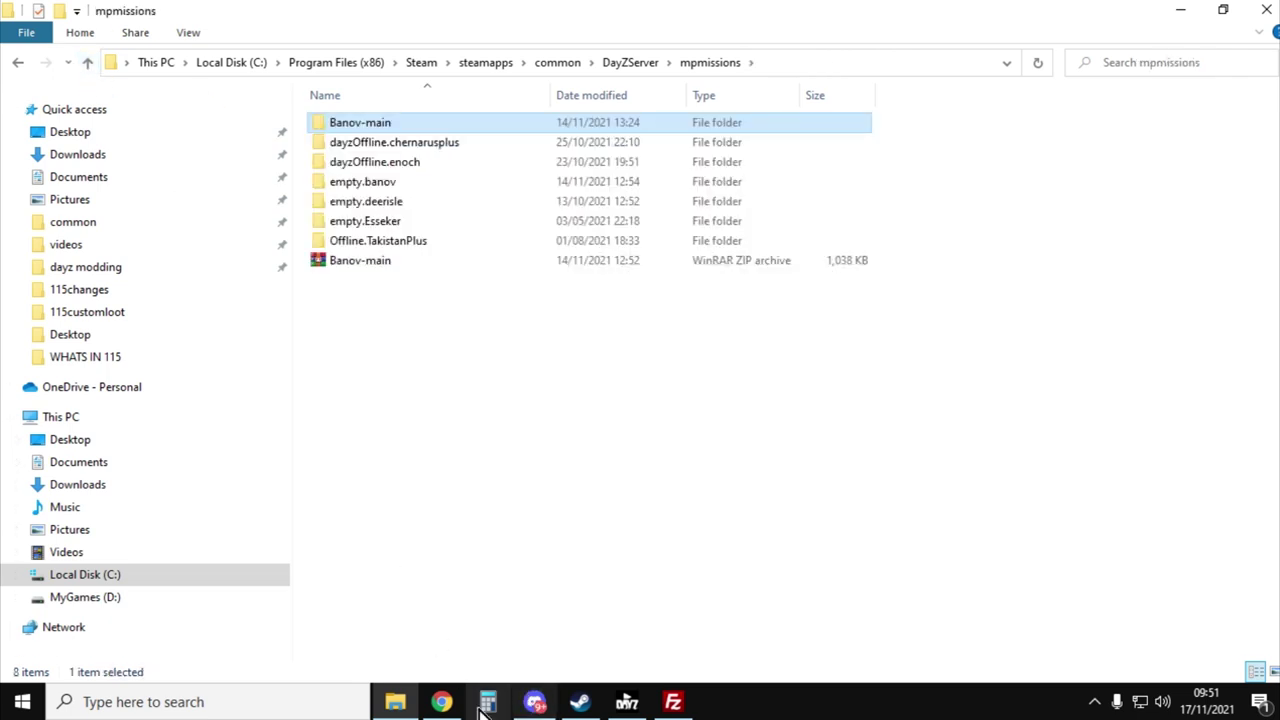
Revisit the Banov PayPal and Steam Workshop pages in Chrome, and bring up the mod list in the DayZ Launcher
left_click(441, 701)
left_click(572, 15)
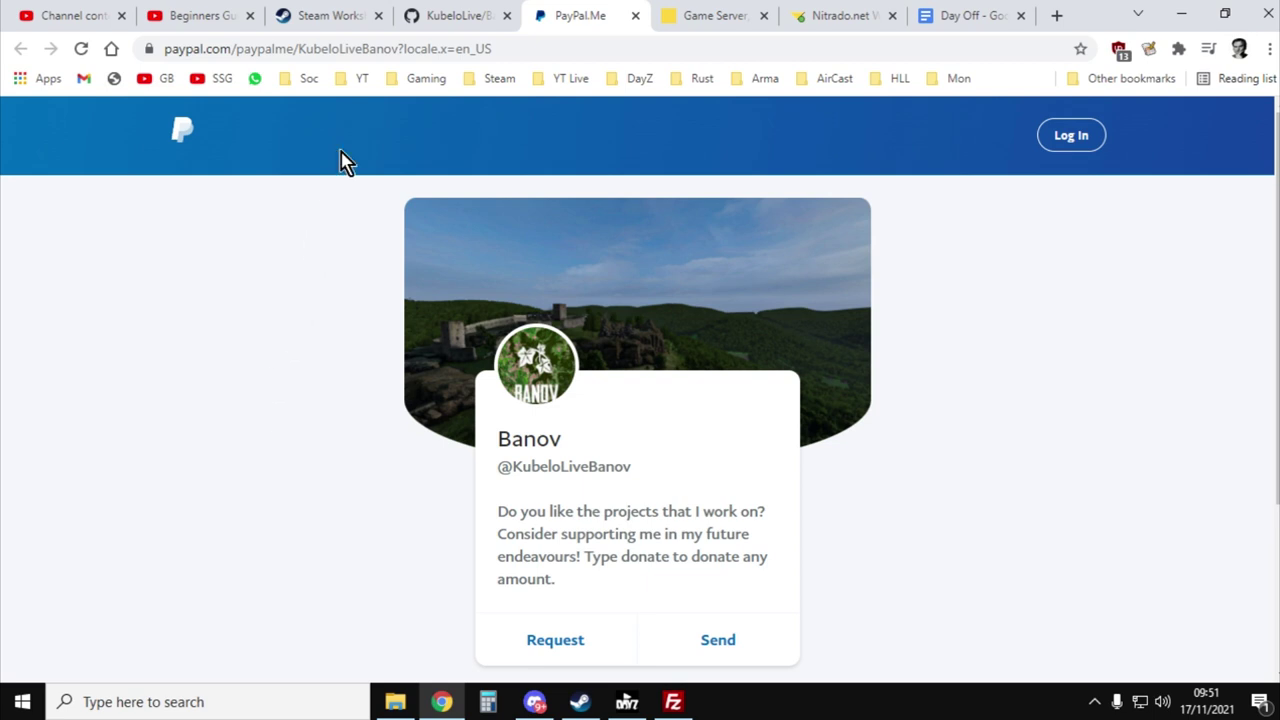
mouse_move(335, 22)
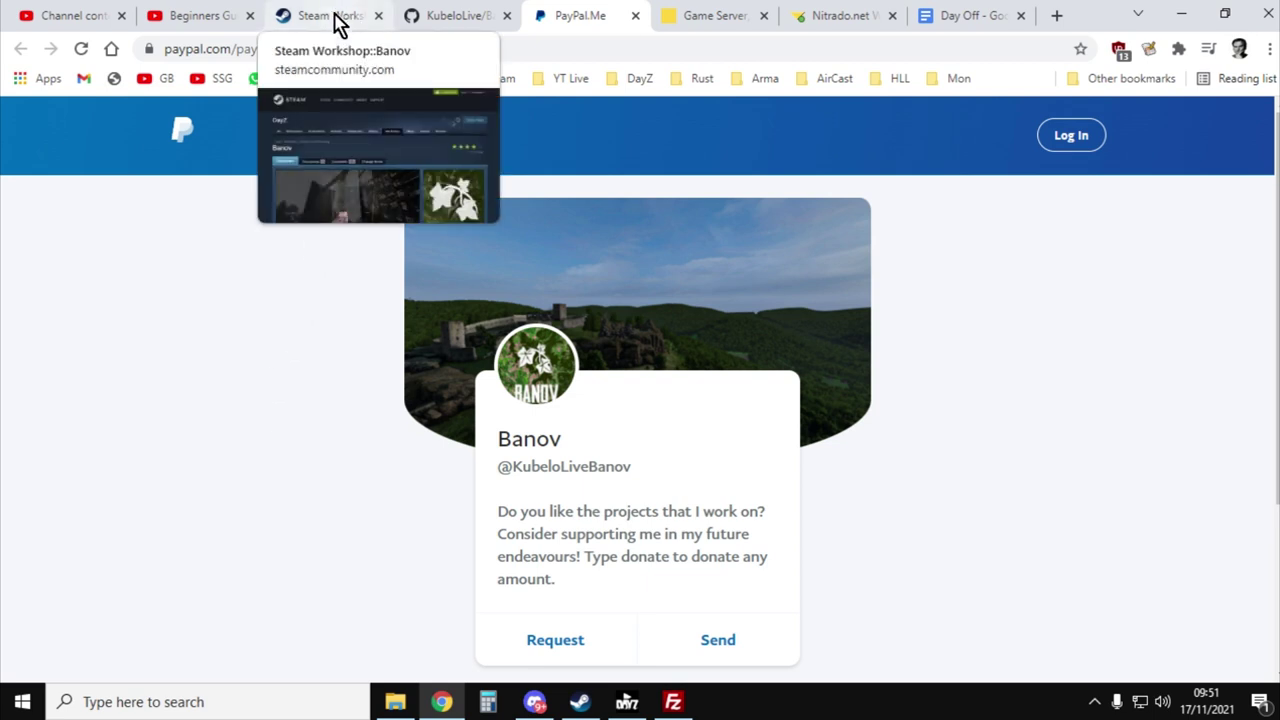
left_click(335, 22)
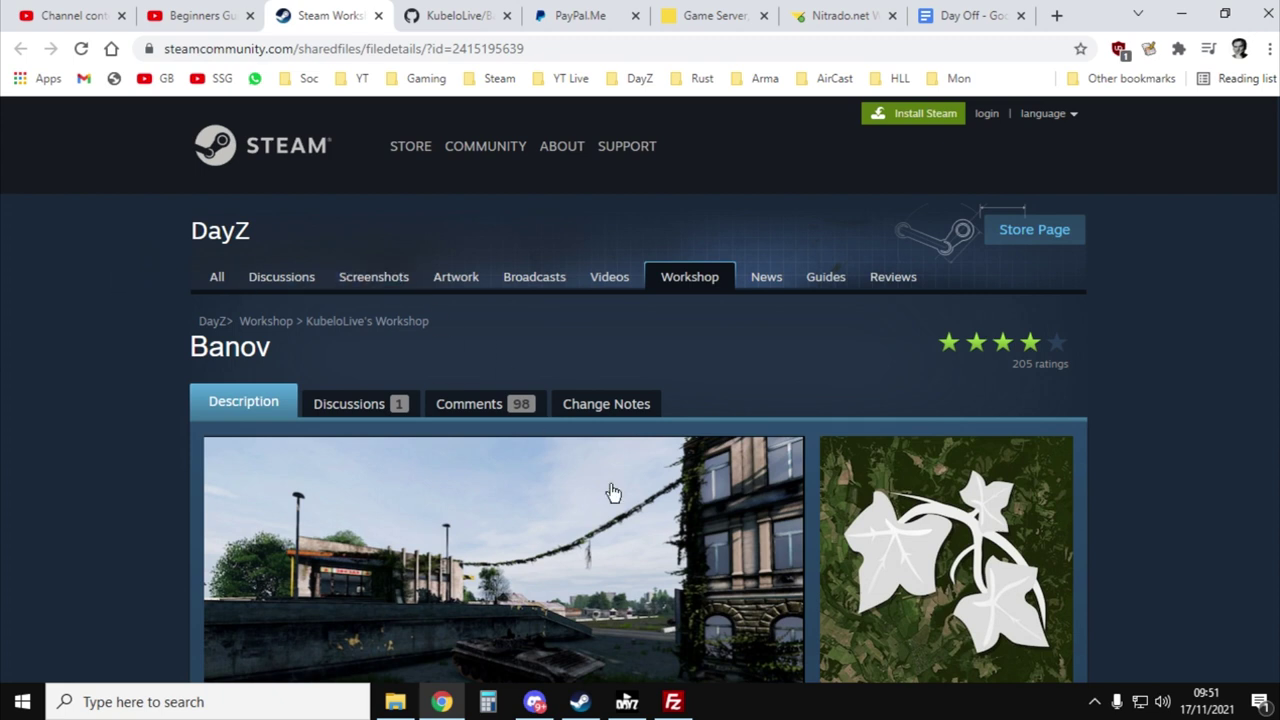
left_click(626, 702)
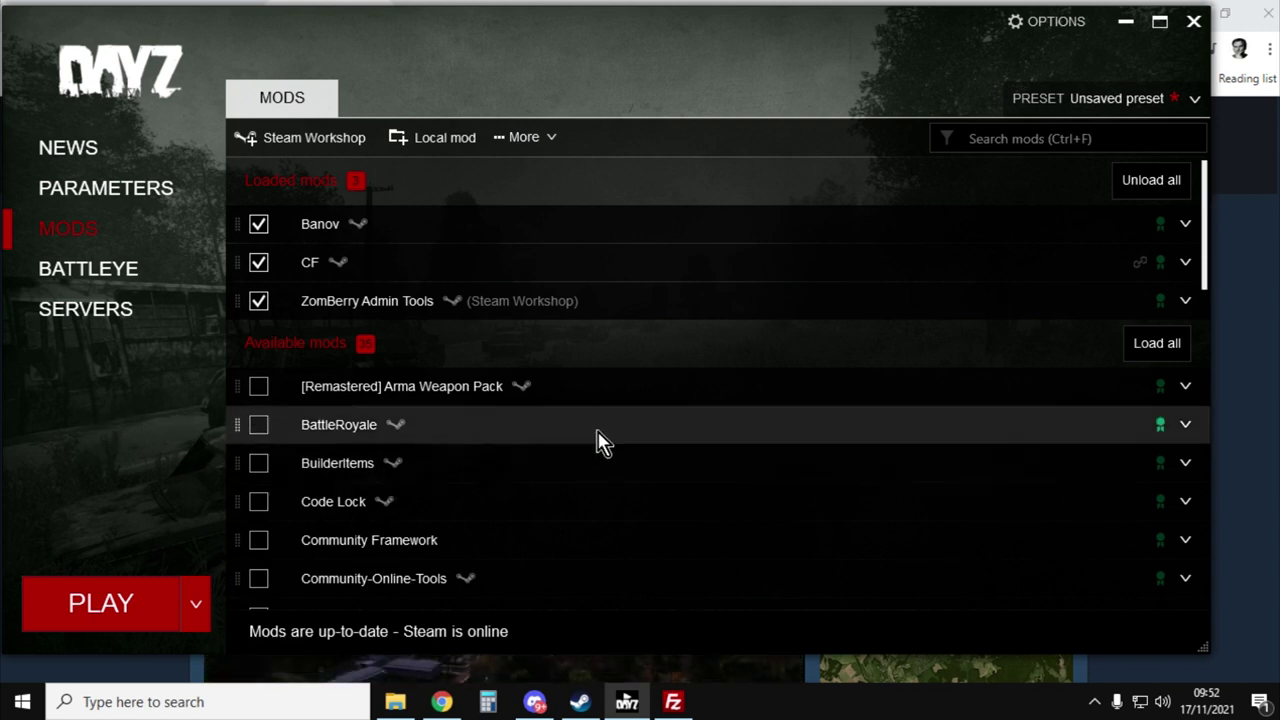
Switch to FileZilla and expand the dayzstandalone folder under the remote site's root
left_click(676, 704)
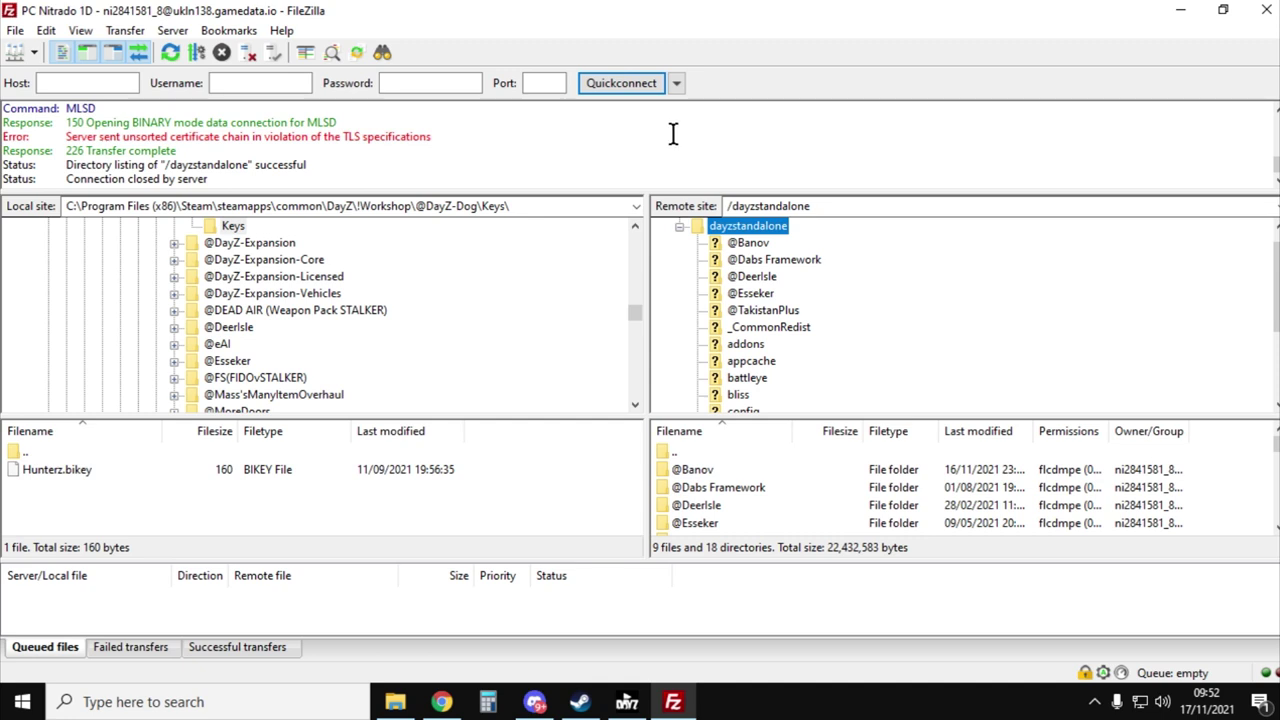
scroll(680, 177, "up", 1)
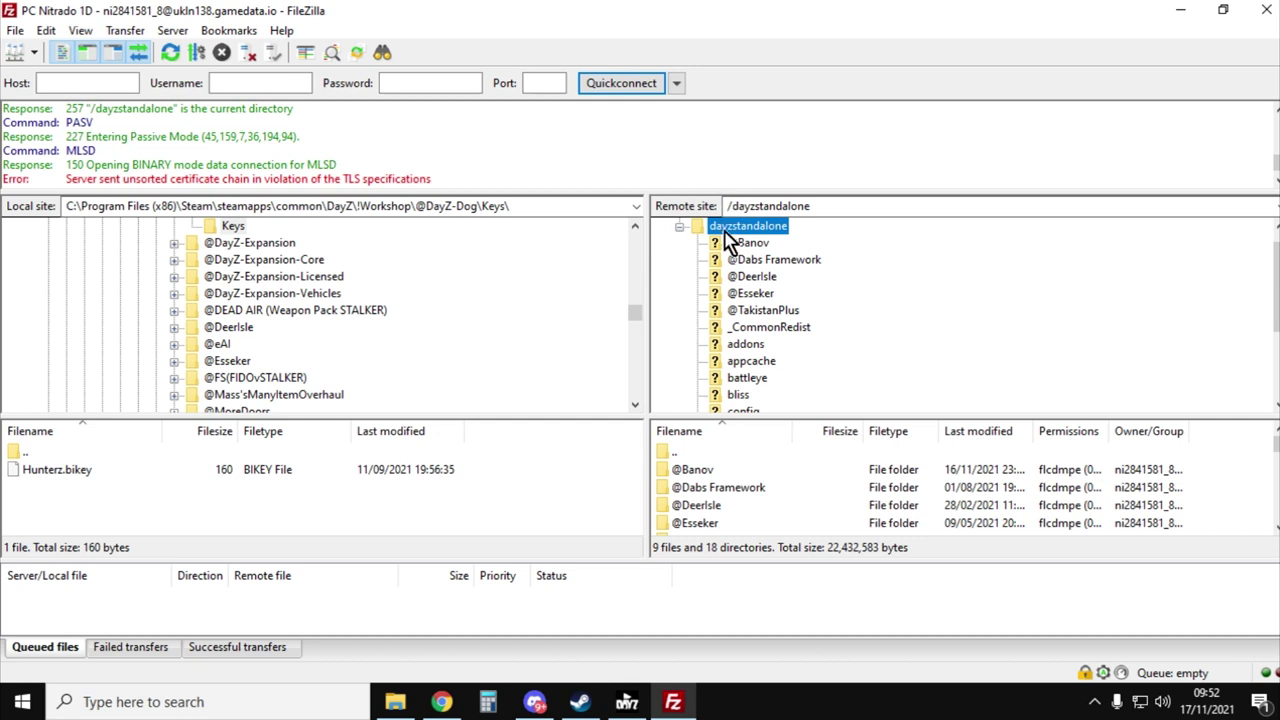
left_click(679, 227)
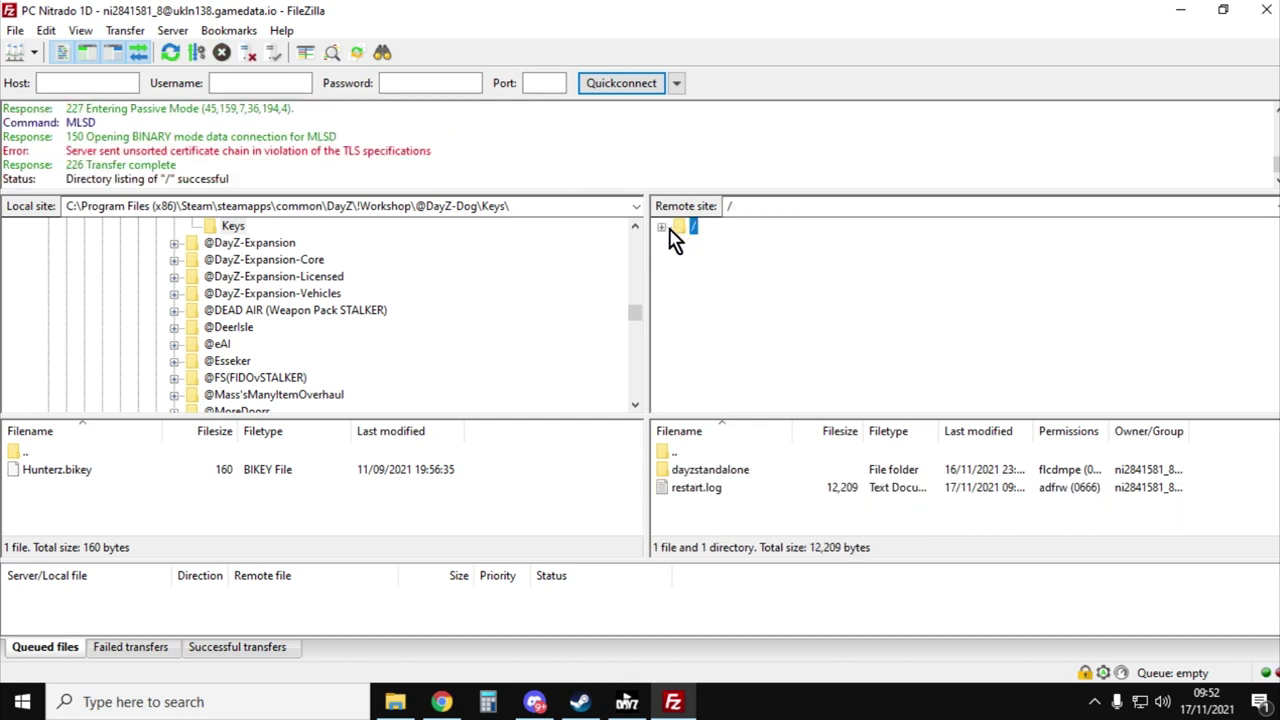
left_click(679, 244)
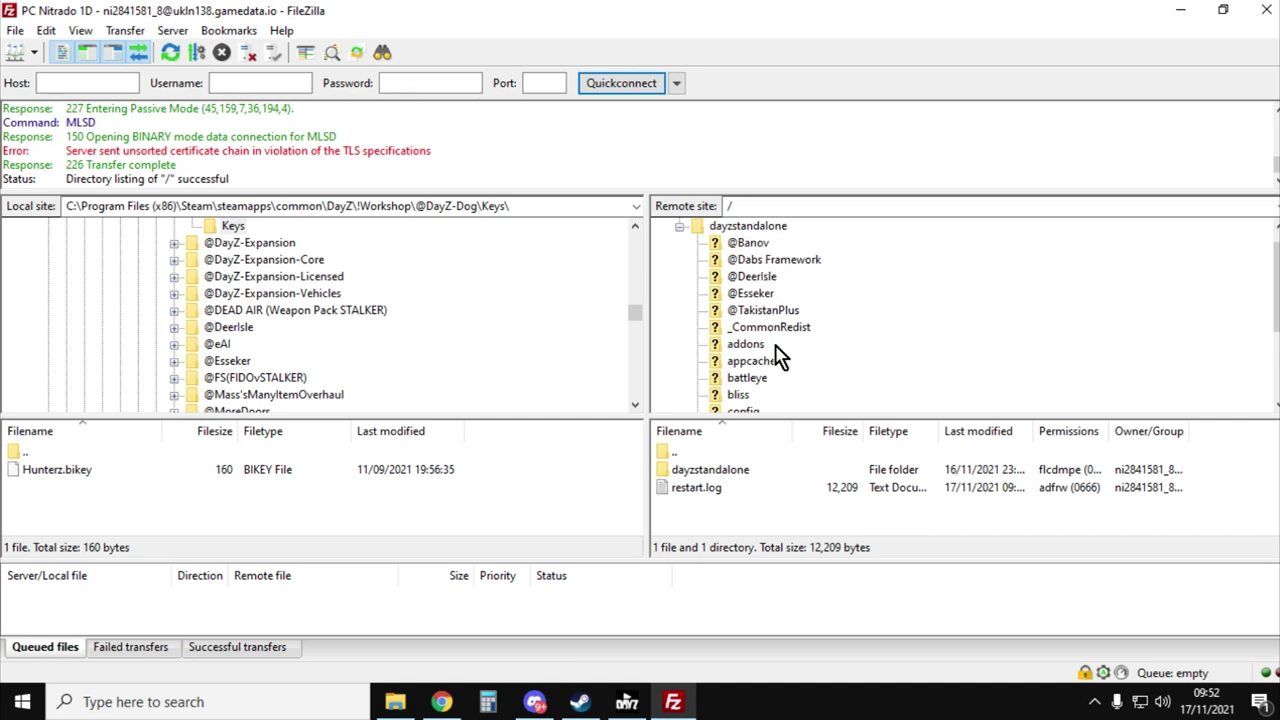
Open the local !Workshop folder inside the DayZ installation
scroll(255, 292, "up", 1)
scroll(264, 288, "up", 1)
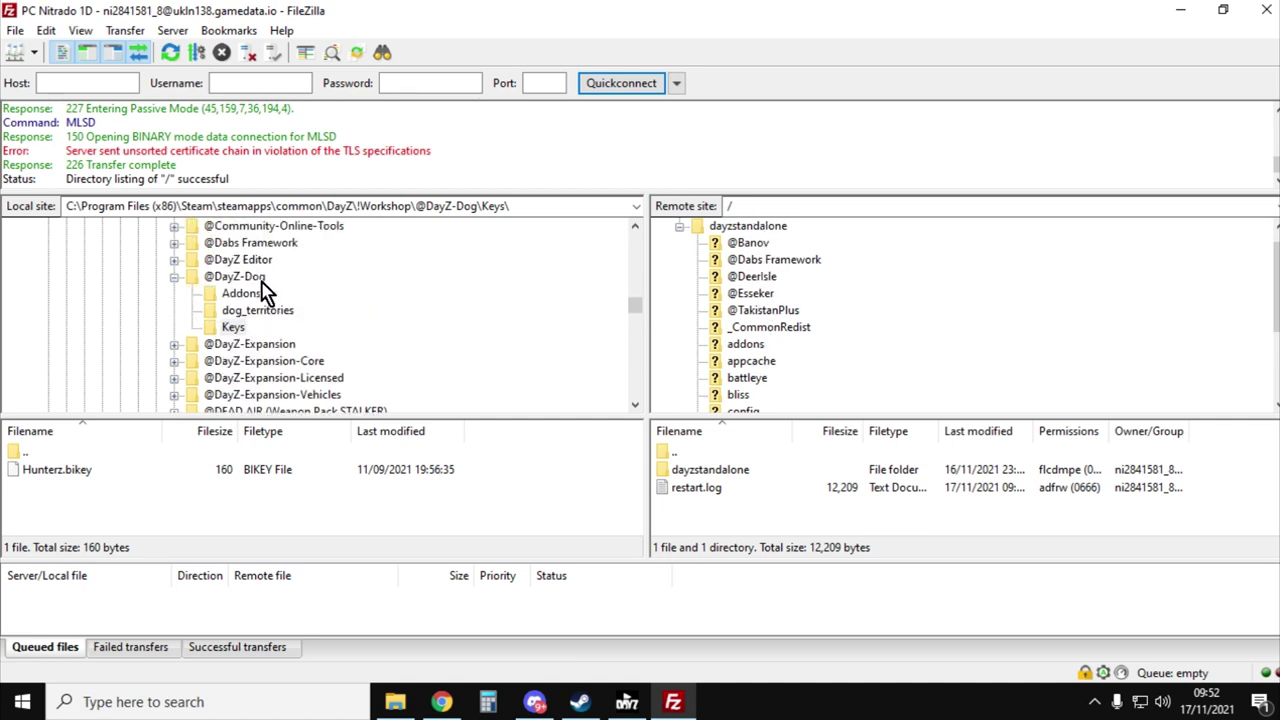
scroll(276, 290, "up", 1)
scroll(277, 288, "up", 1)
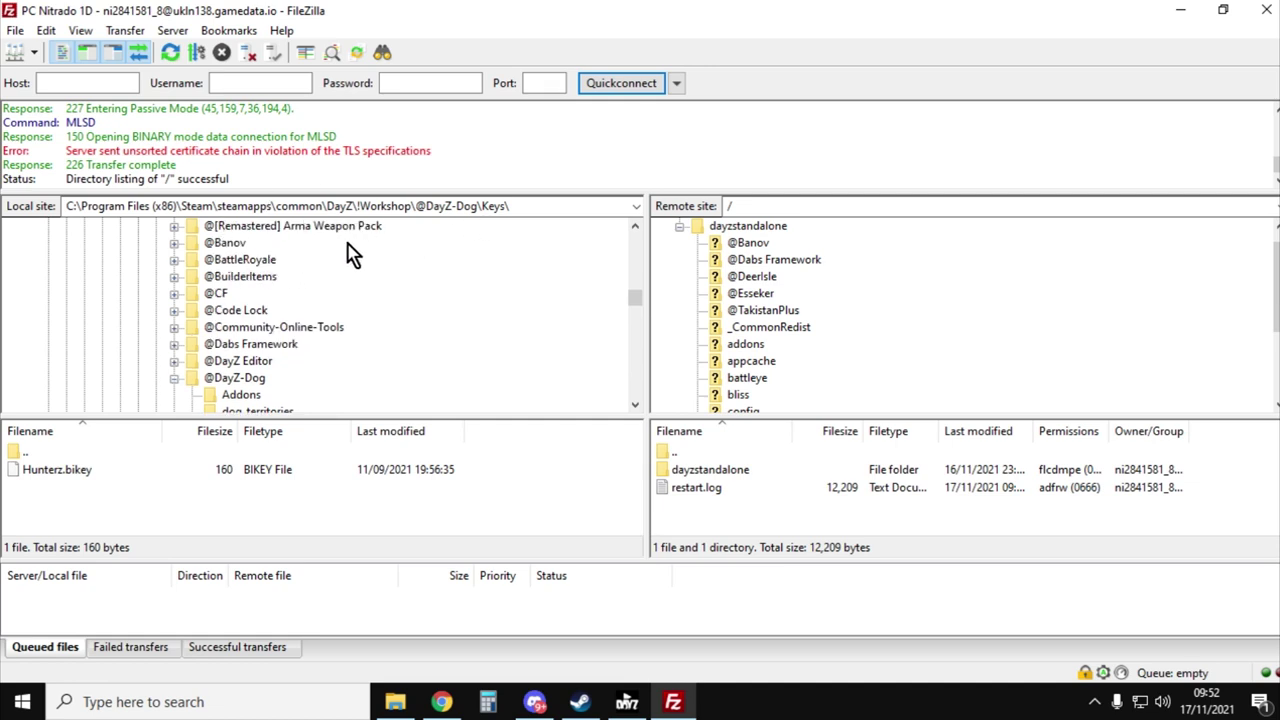
scroll(242, 285, "up", 2)
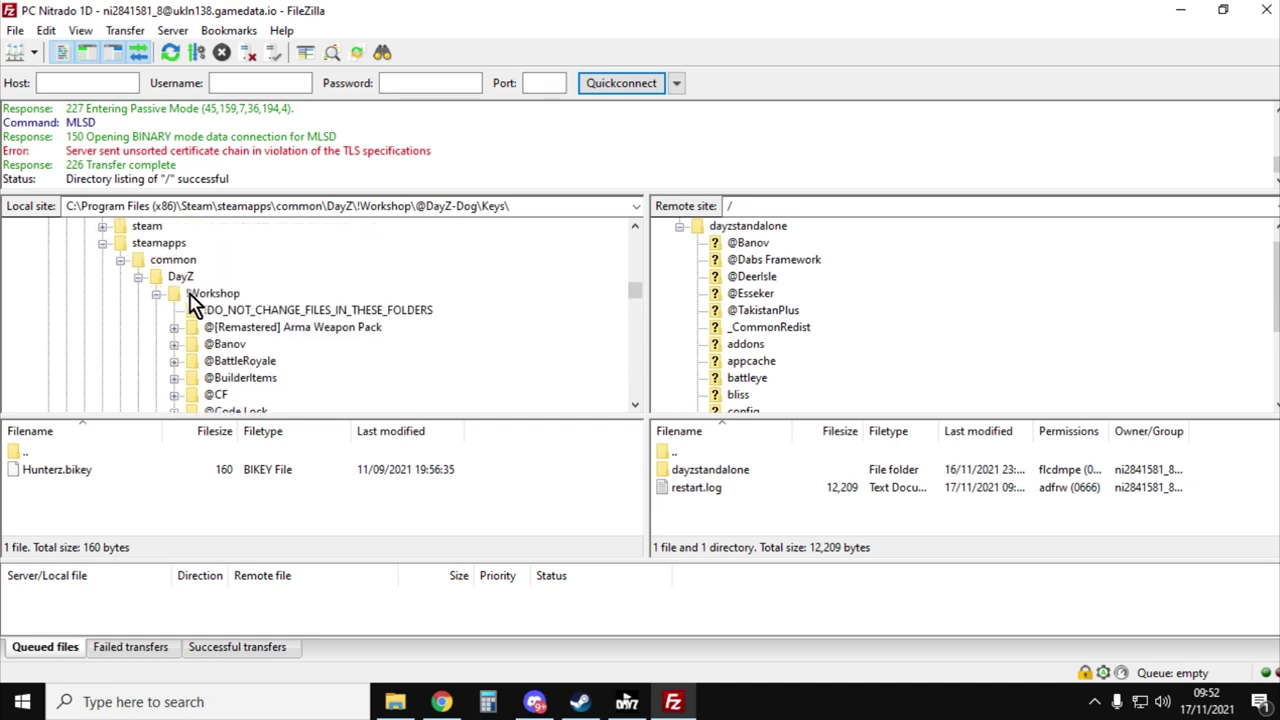
left_click(195, 293)
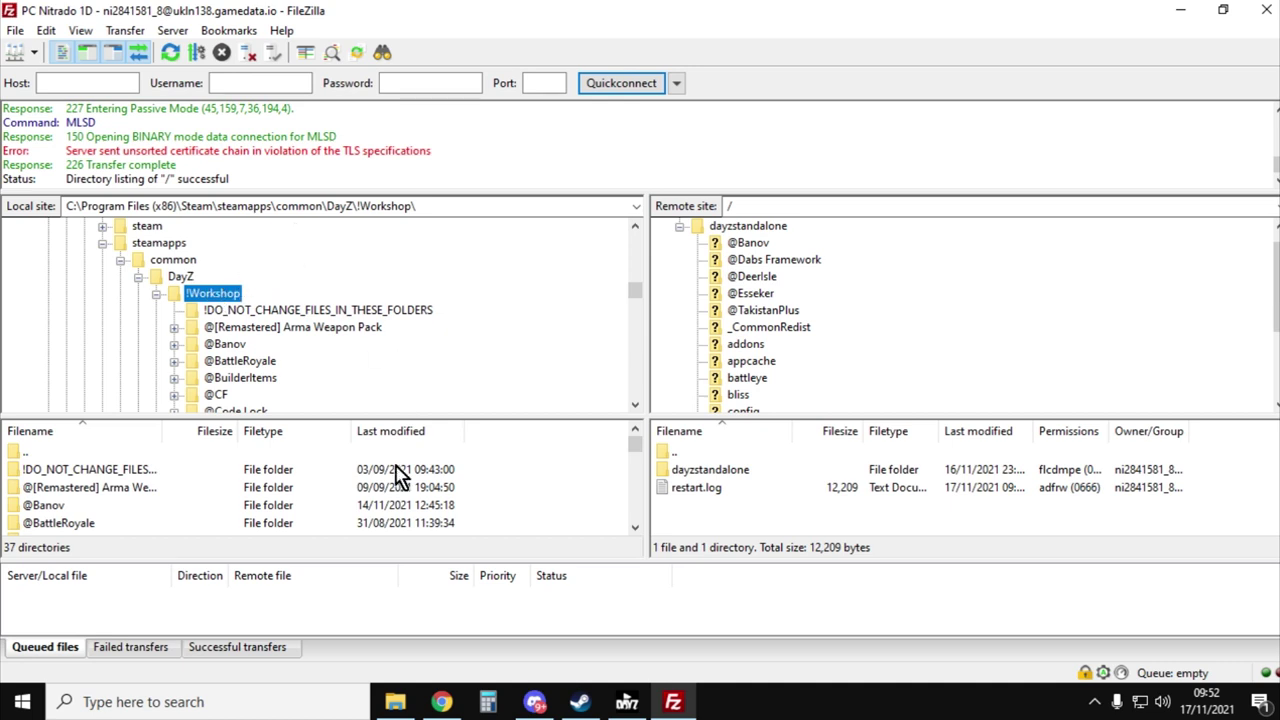
Switch to the DayZ Launcher and open the Banov mod's folder in a maximized Windows Explorer window, accepting the Workshop cache warning
left_click(626, 701)
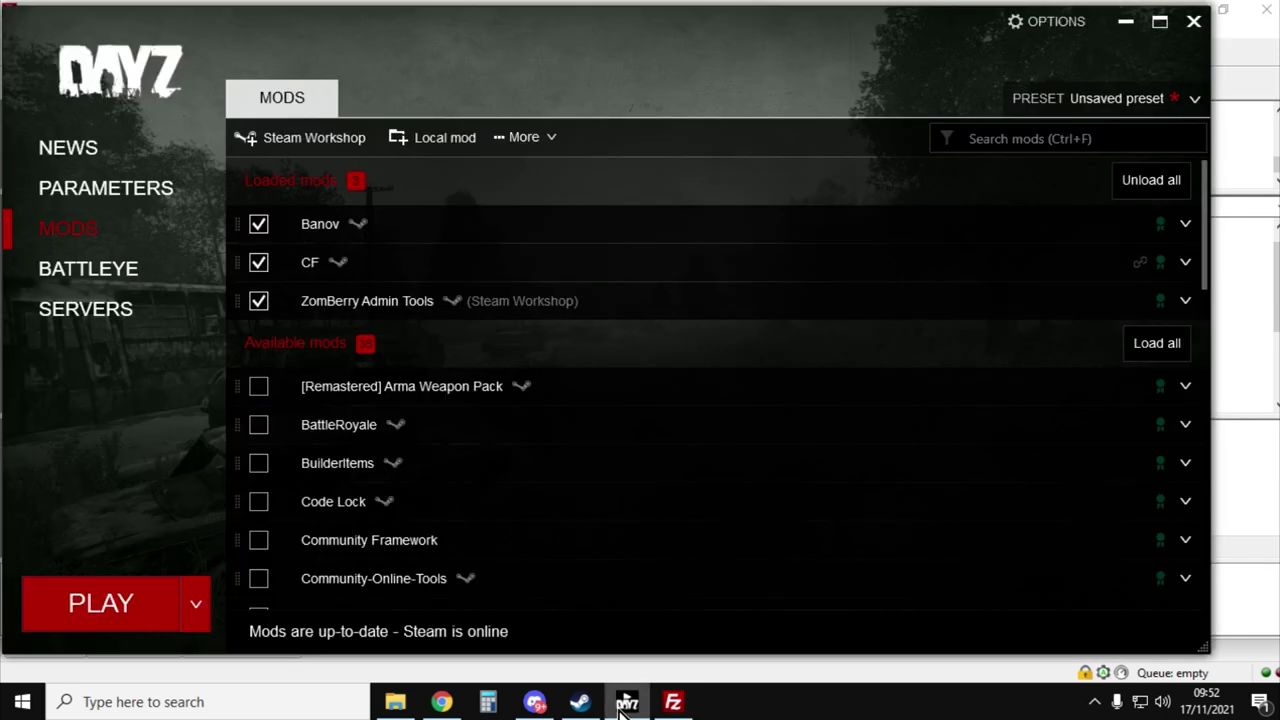
left_click(1185, 226)
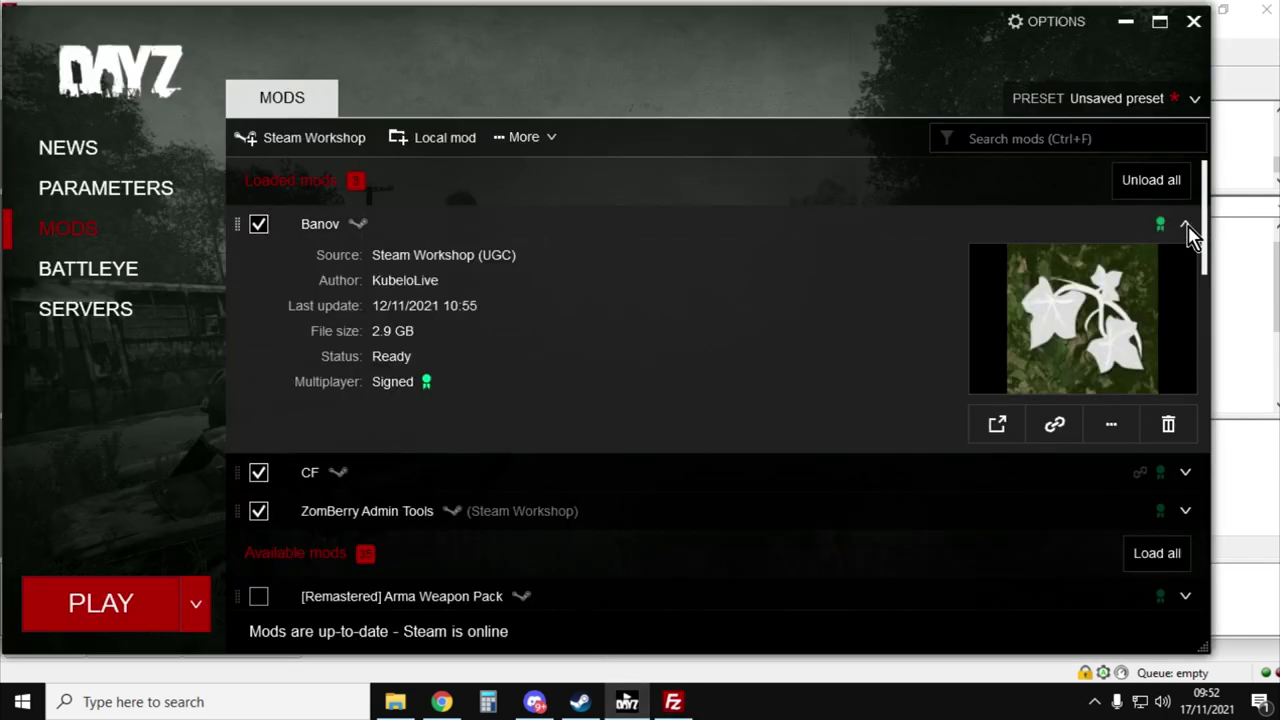
left_click(1112, 428)
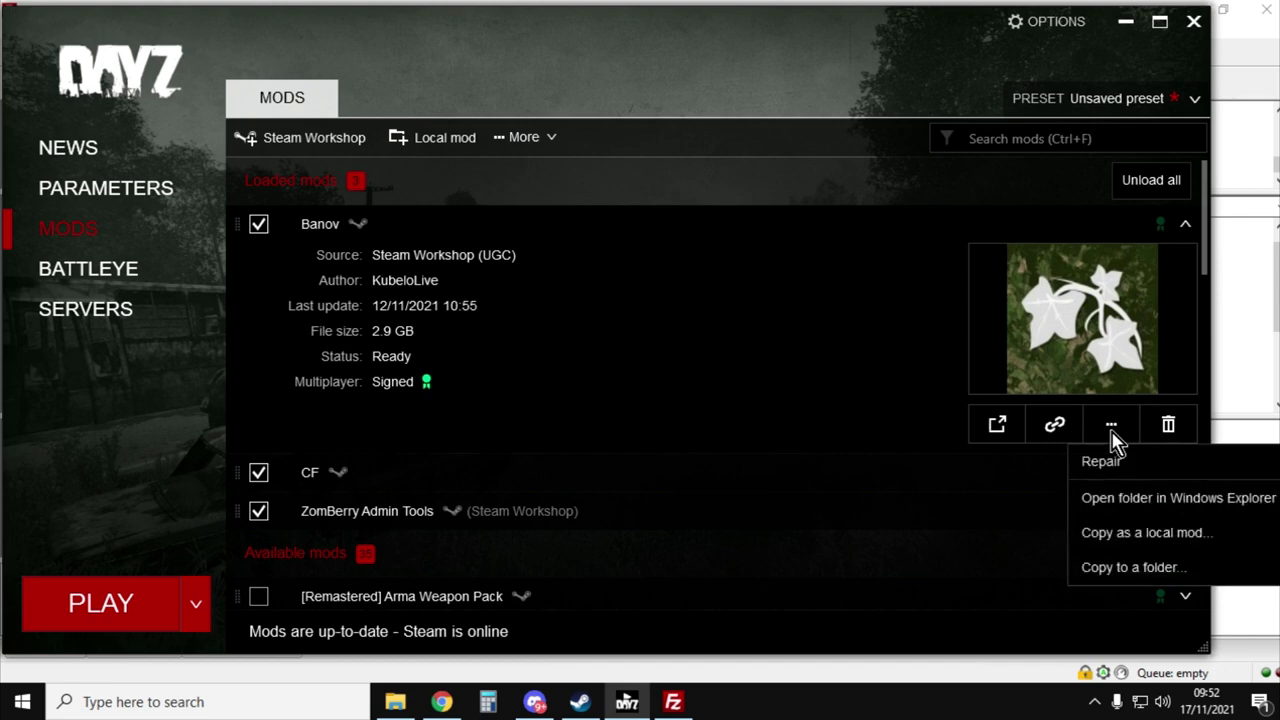
left_click(1135, 500)
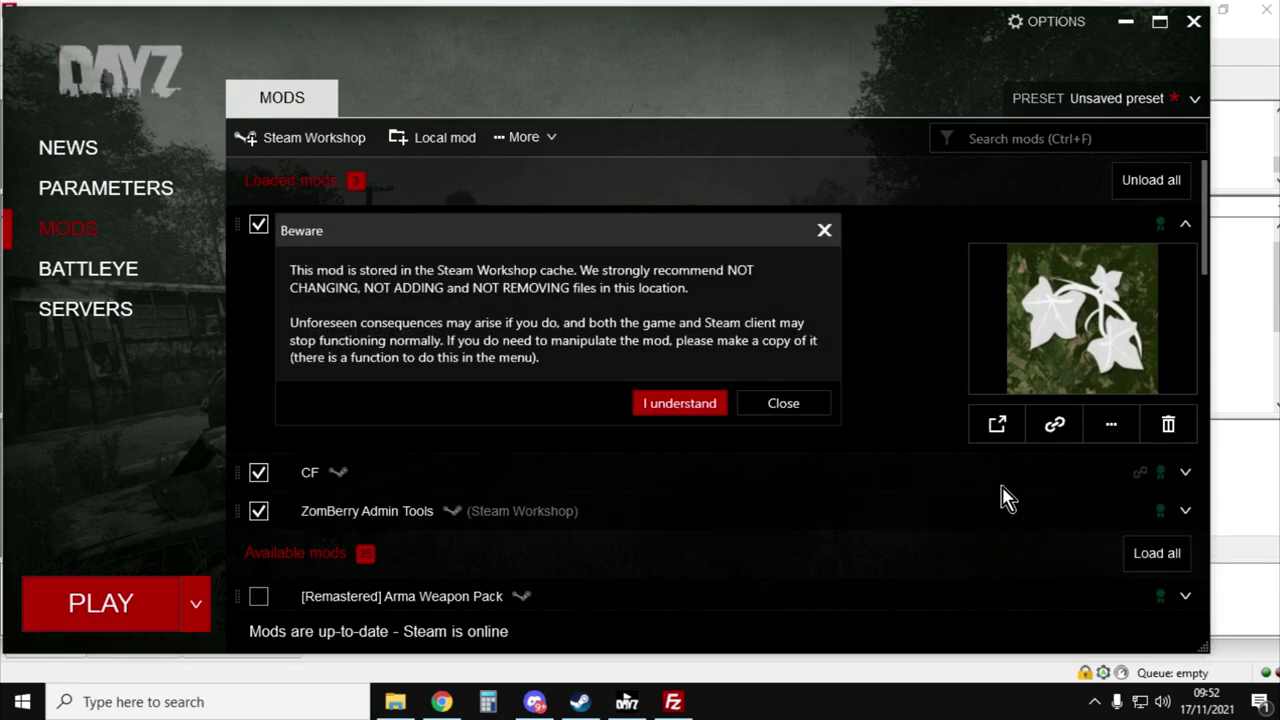
left_click(682, 408)
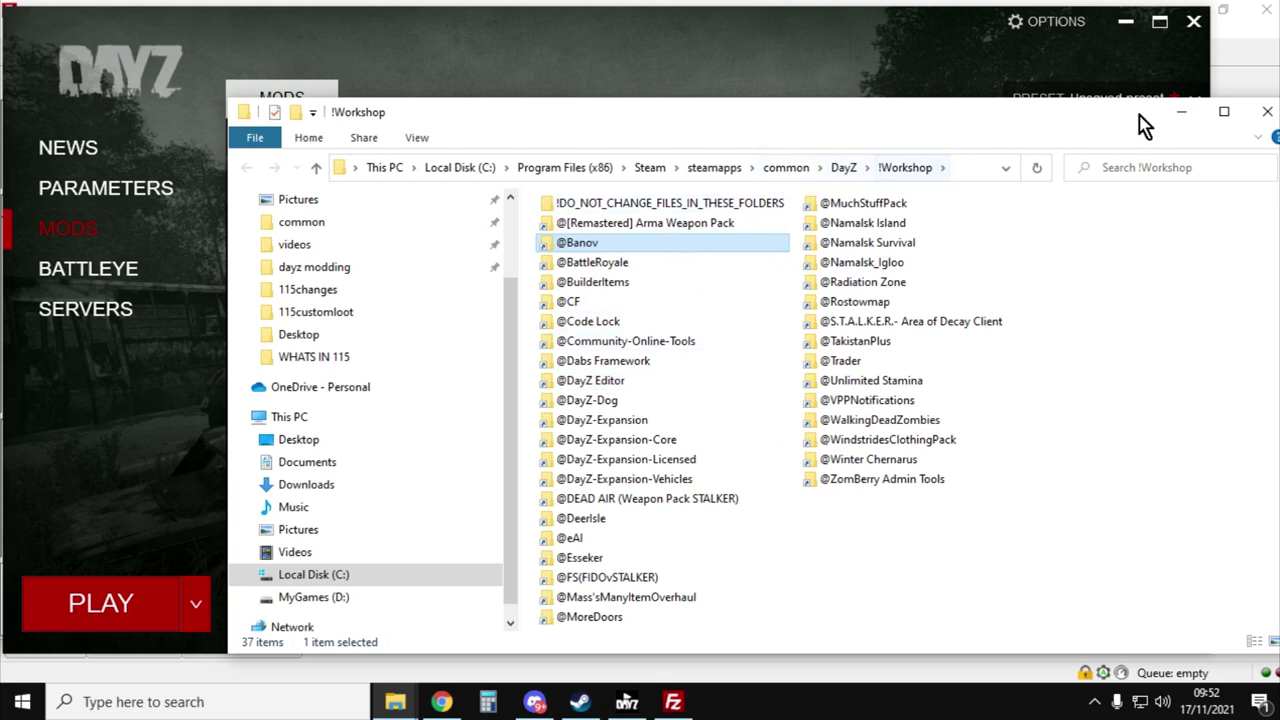
left_click(1224, 111)
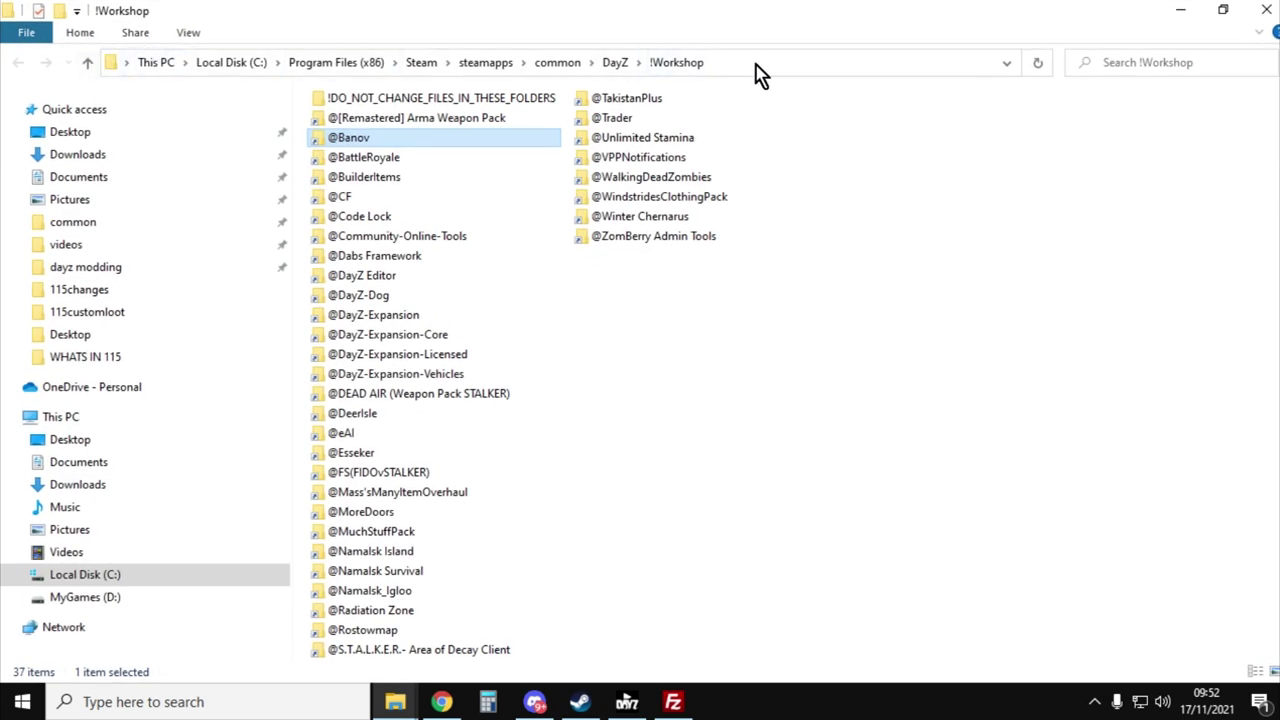
Copy the !Workshop folder's full path and paste it as the local site path in FileZilla
left_click(808, 70)
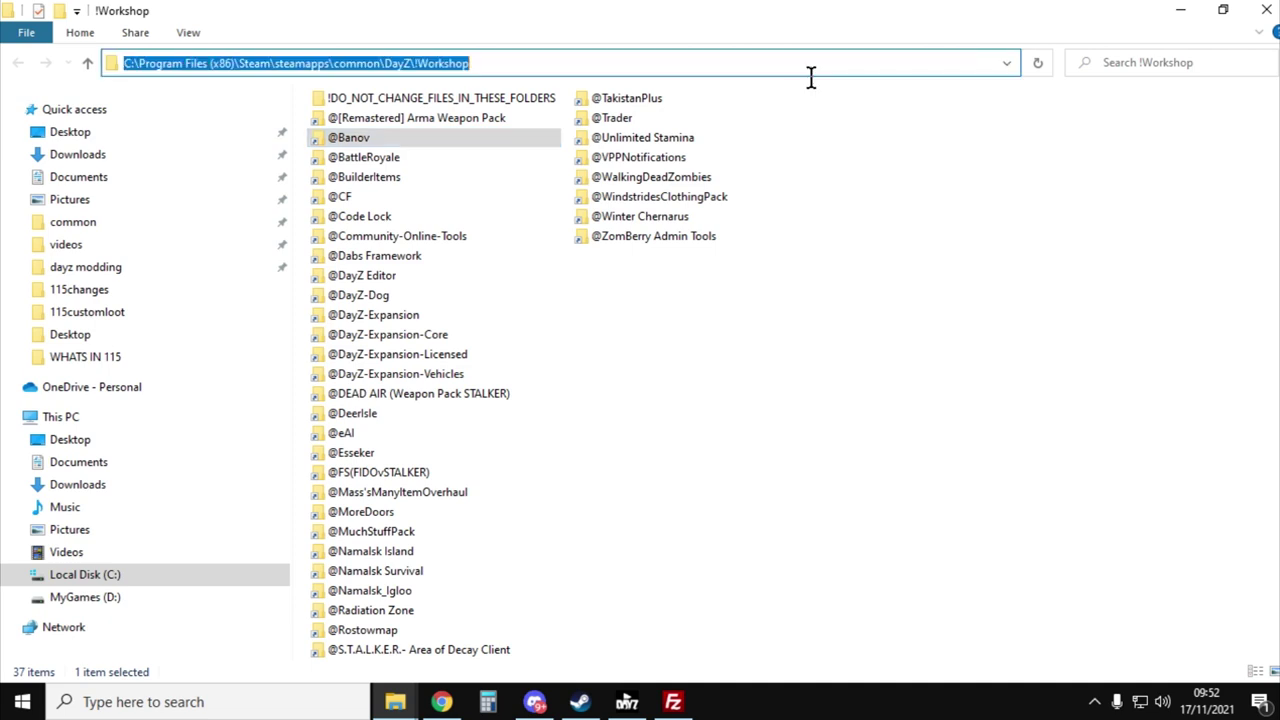
right_click(426, 66)
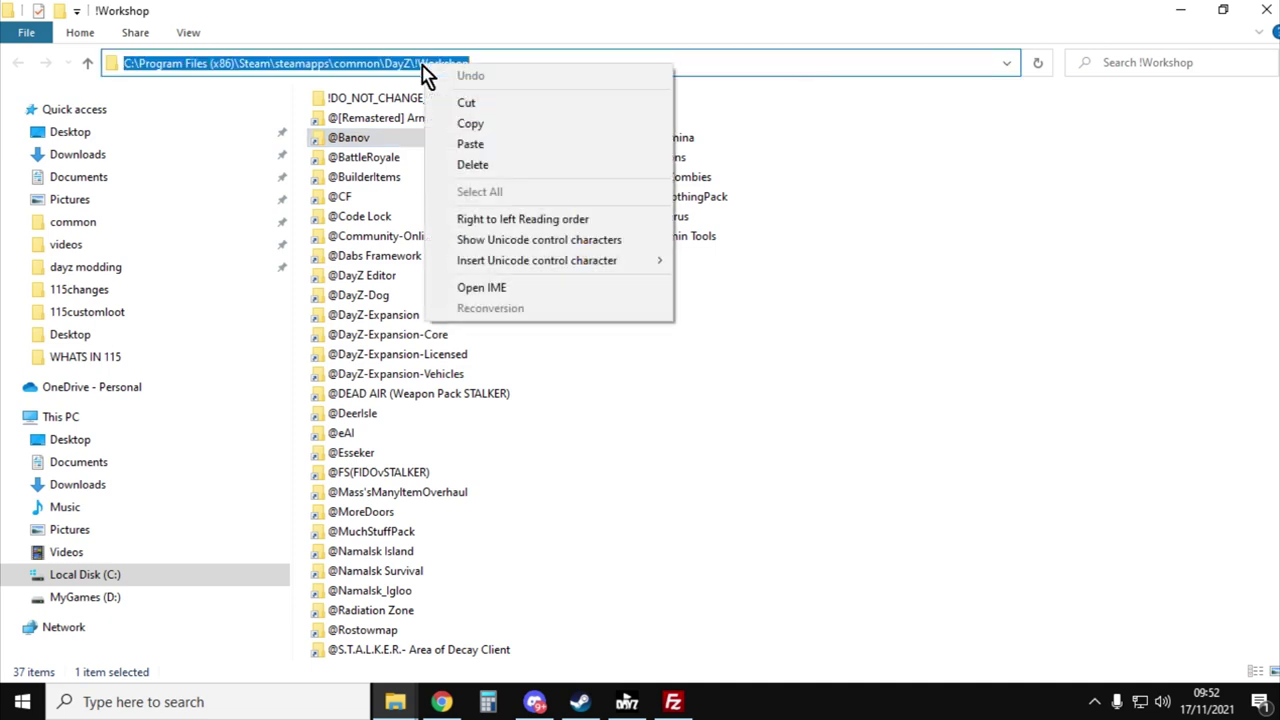
left_click(472, 124)
left_click(673, 702)
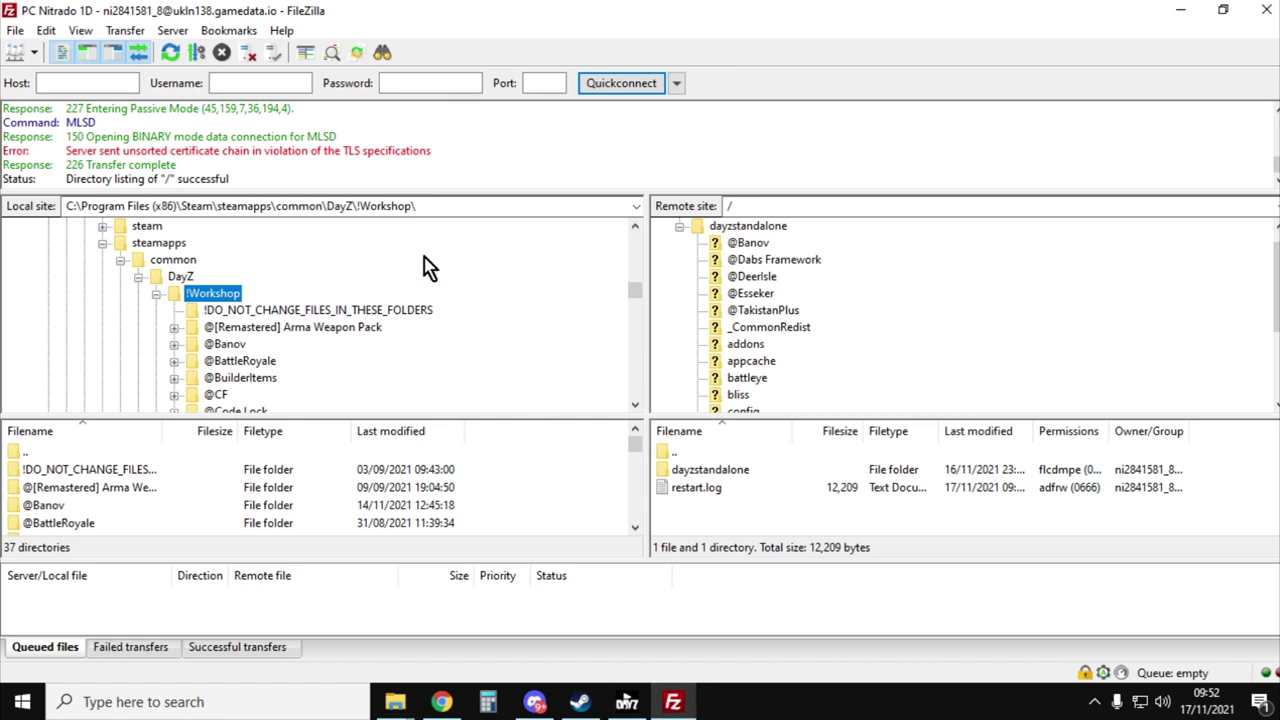
left_click(457, 206)
right_click(338, 212)
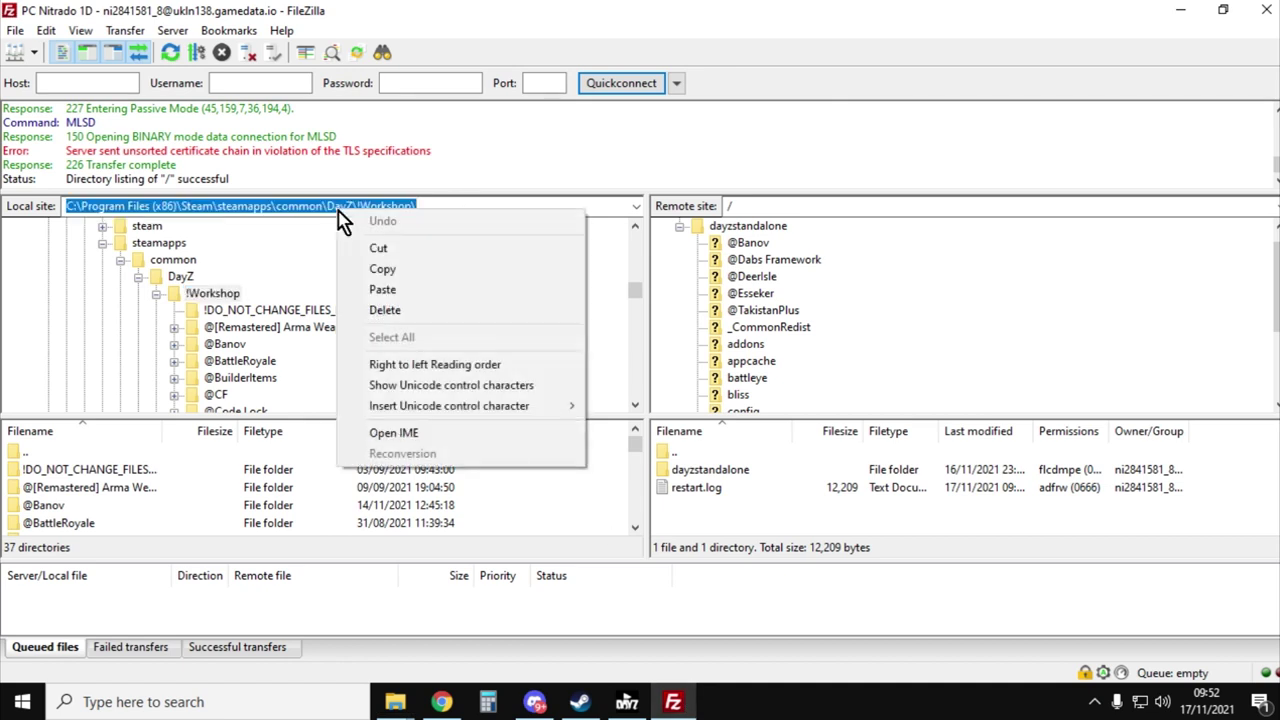
left_click(417, 292)
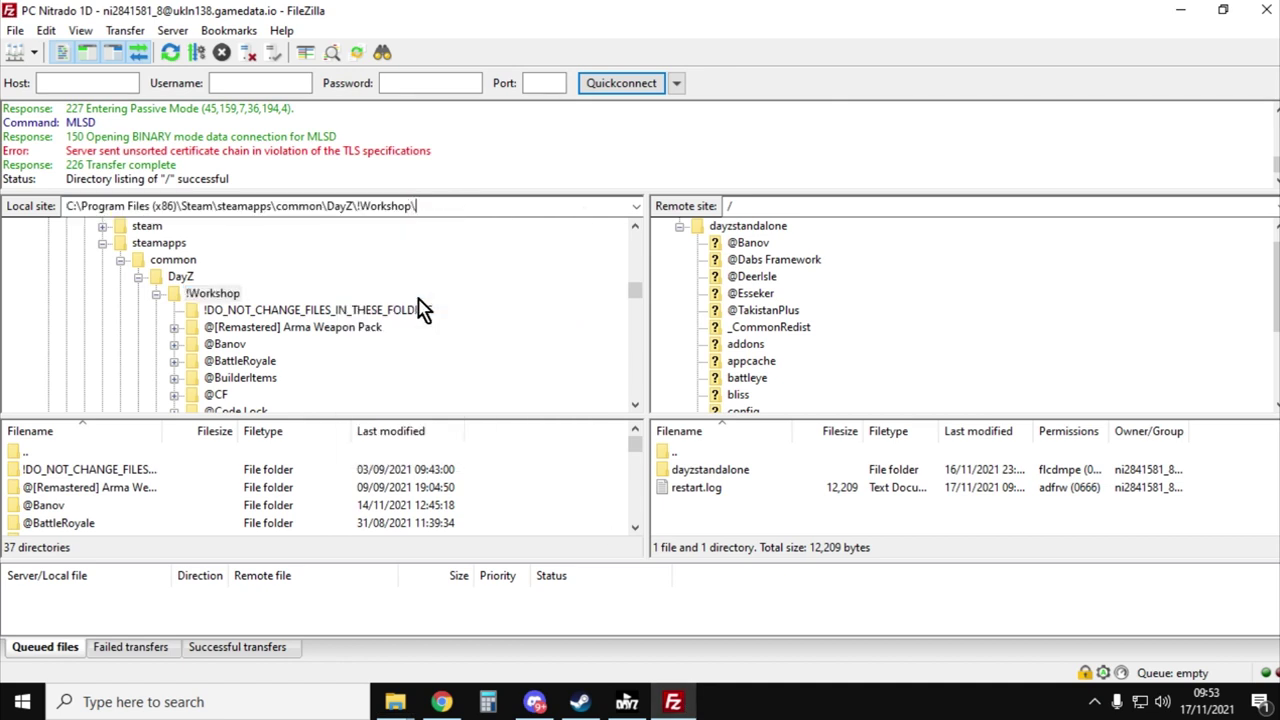
Browse the local DayZ and !Workshop folders, leaving the DayZ folder selected
left_click(171, 280)
left_click(195, 296)
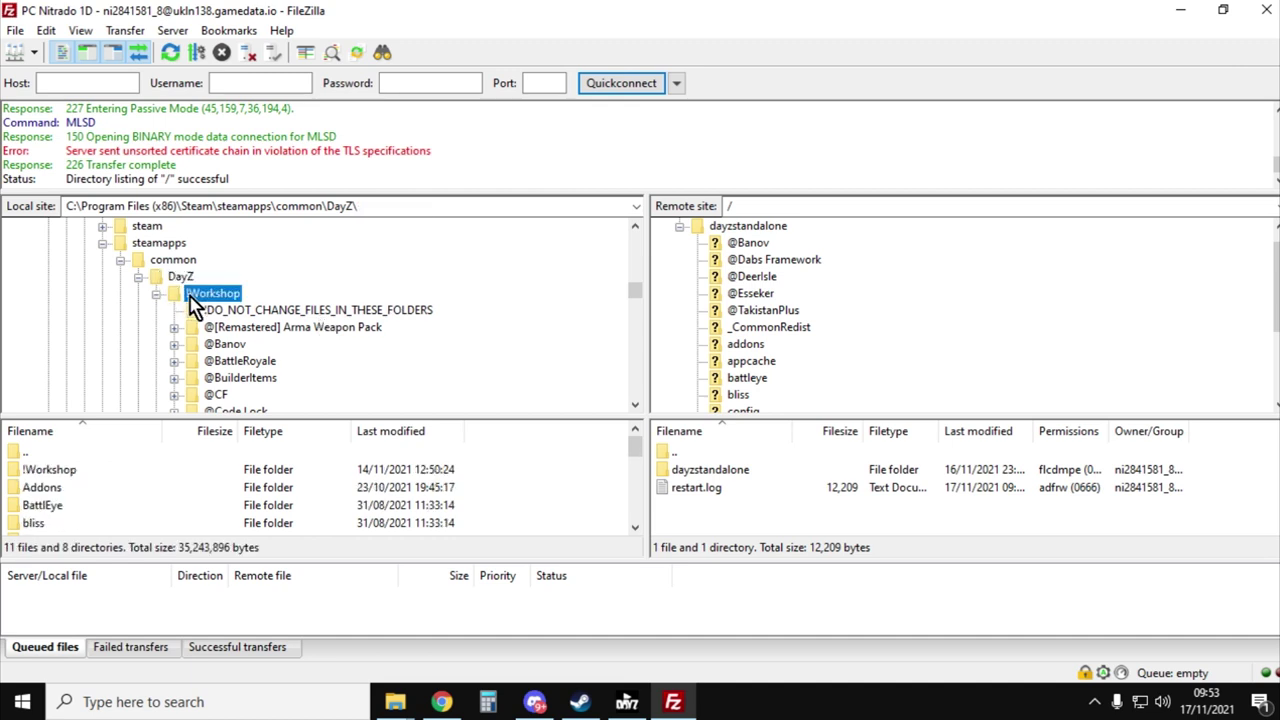
left_click(180, 279)
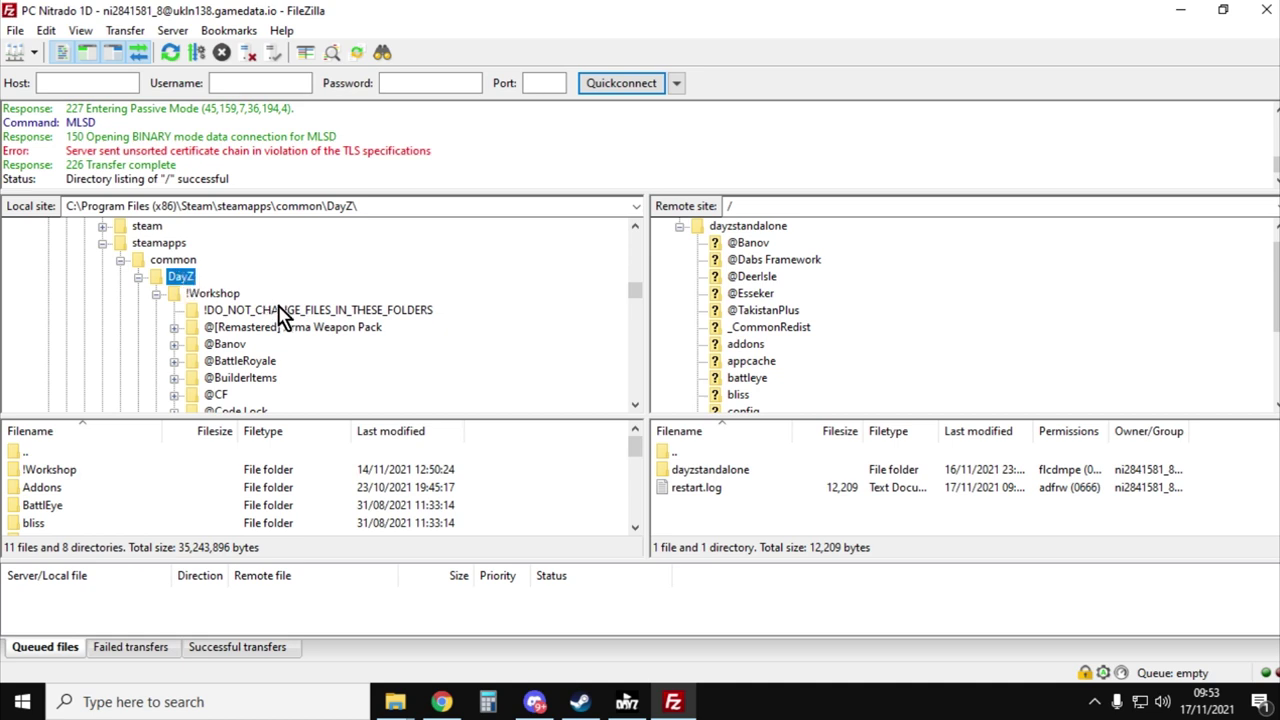
scroll(280, 315, "down", 1)
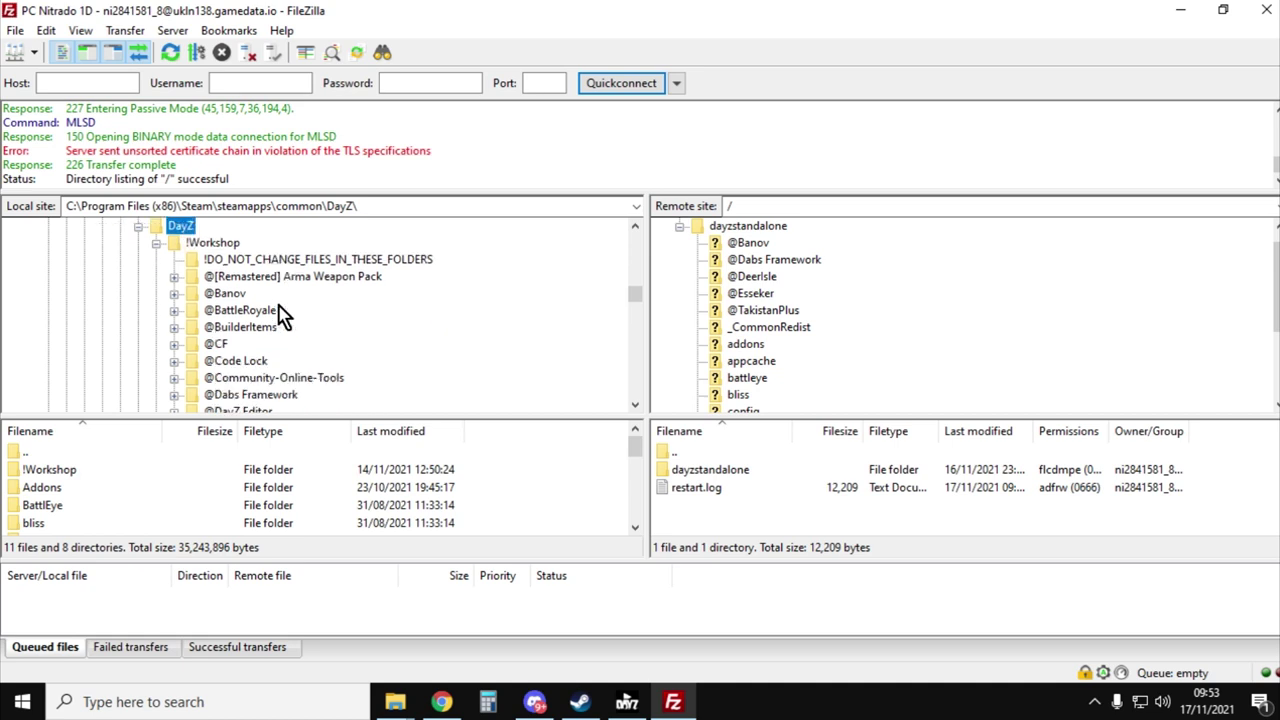
left_click(228, 296)
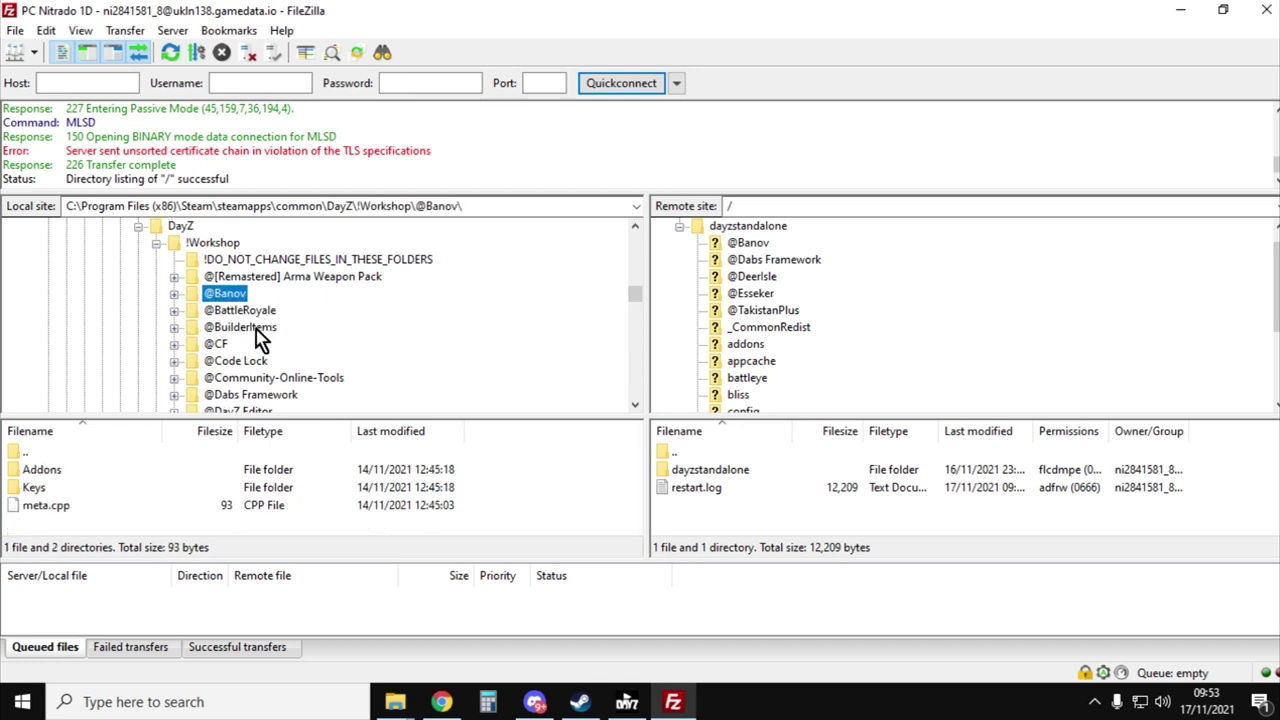
left_click(745, 227)
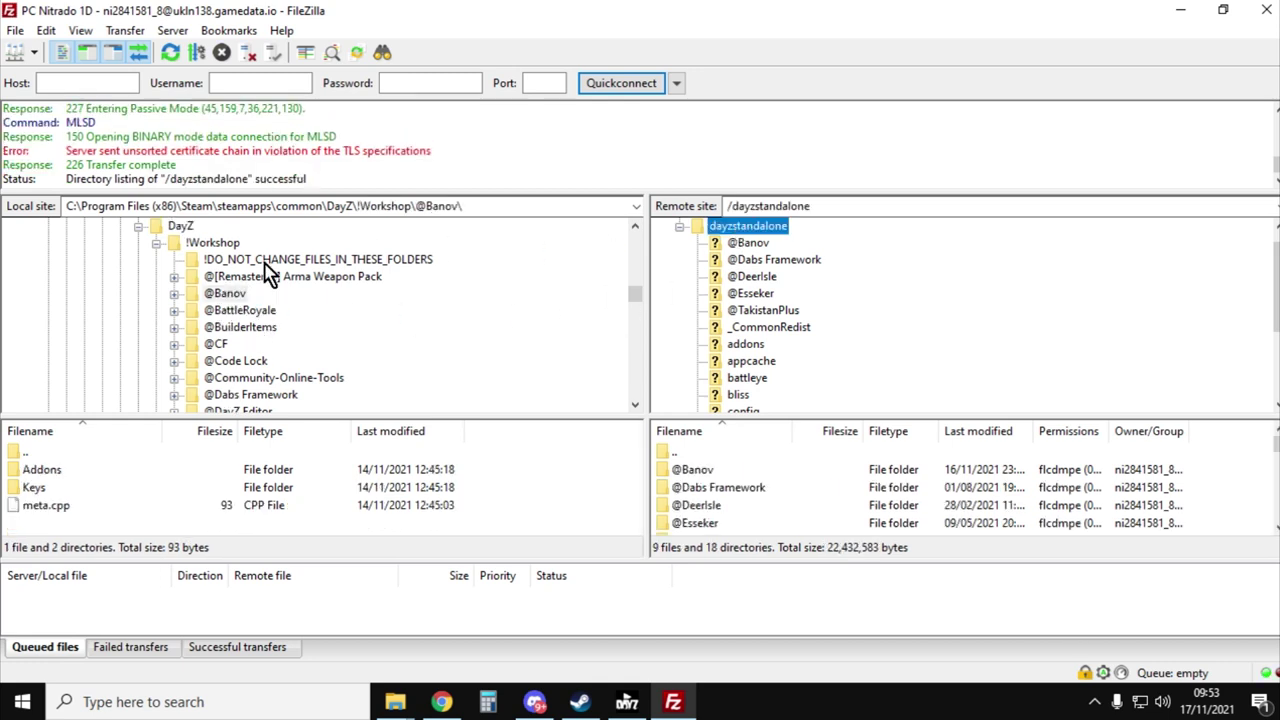
left_click(218, 296)
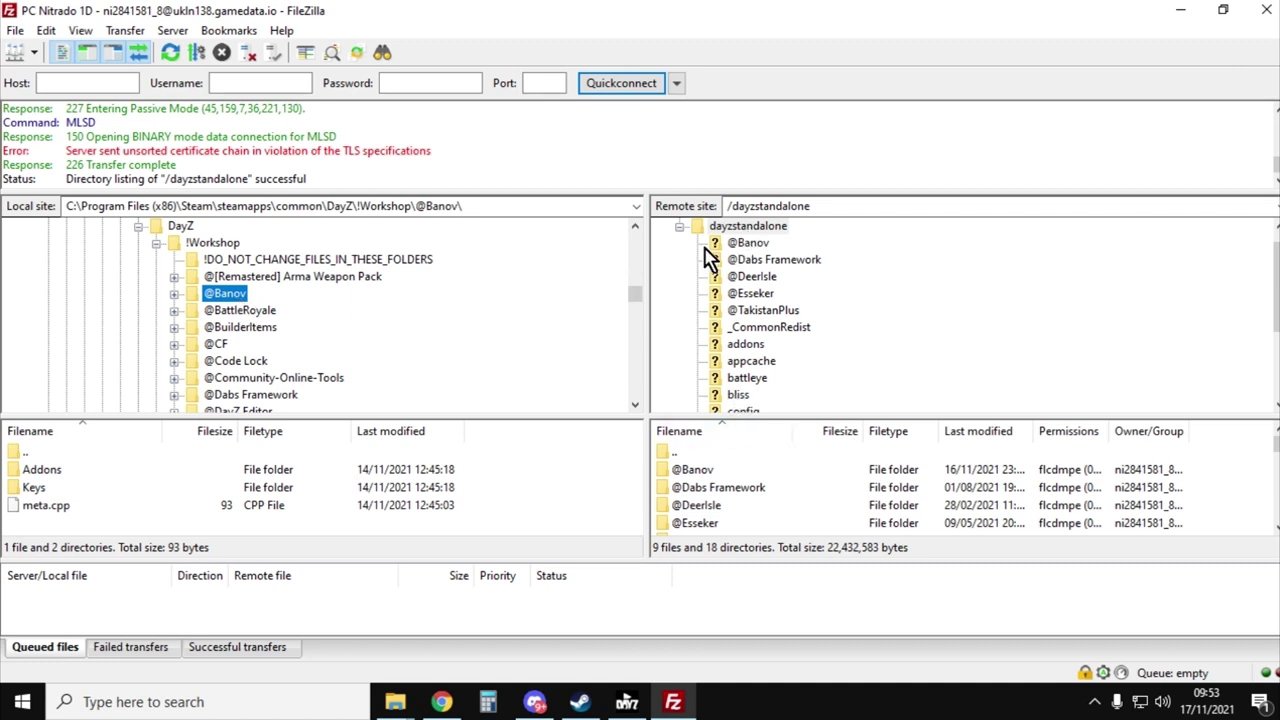
right_click(218, 297)
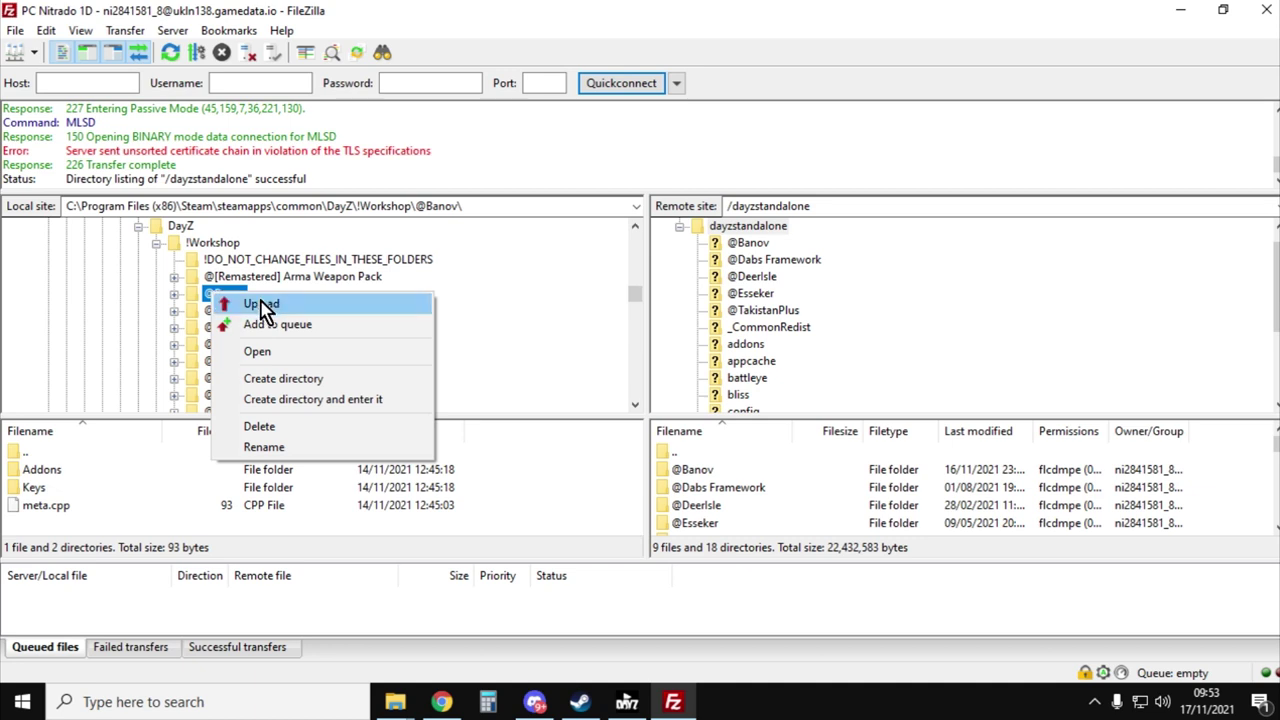
left_click(747, 246)
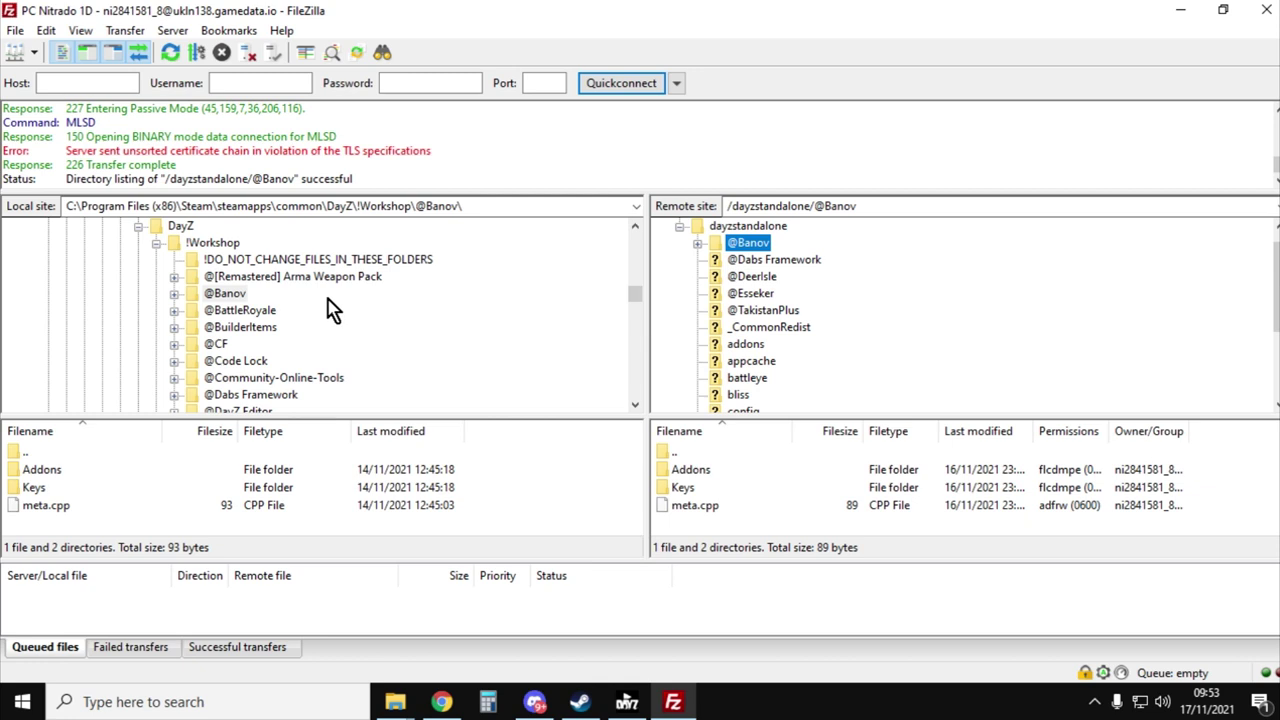
scroll(328, 314, "down", 1)
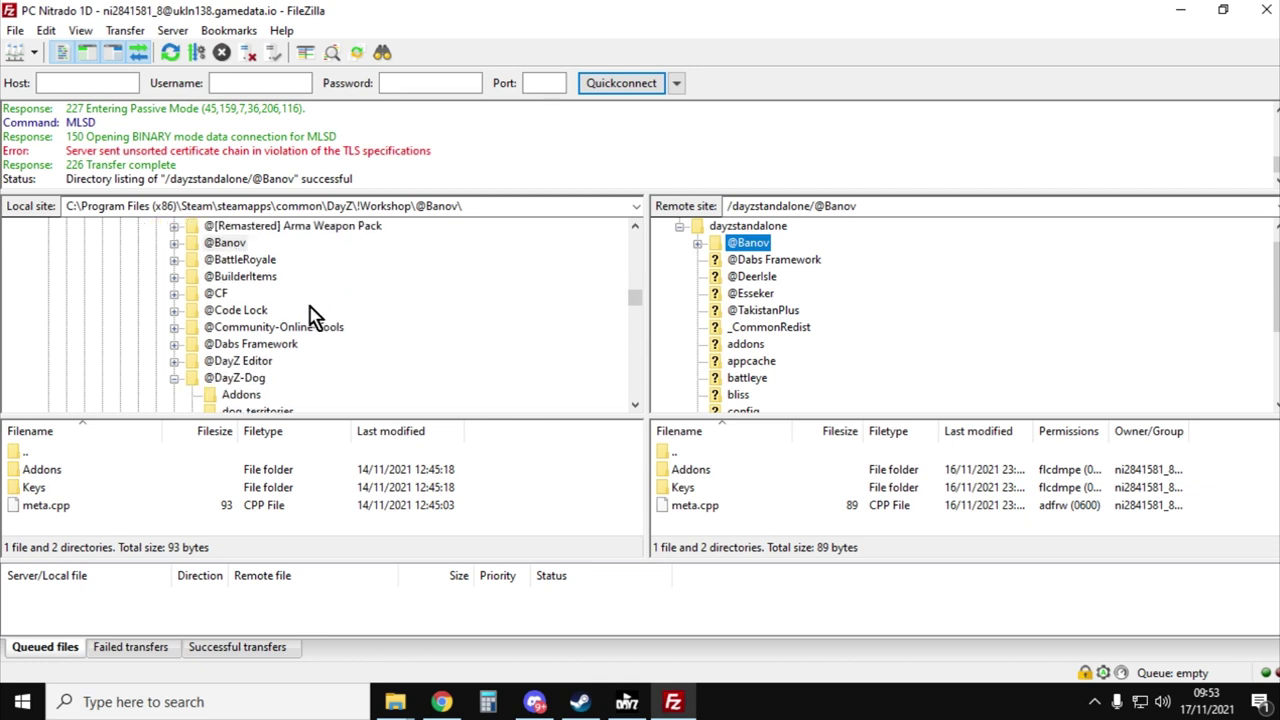
left_click(174, 243)
left_click(224, 279)
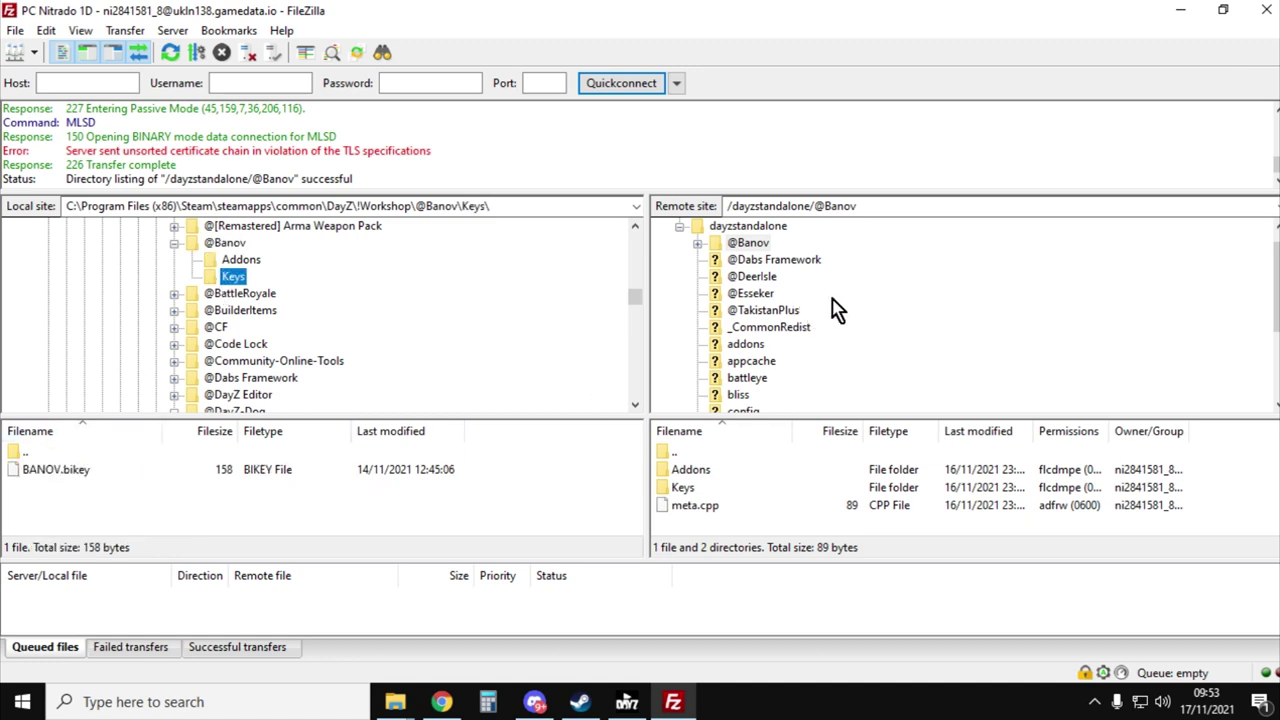
scroll(830, 312, "down", 2)
scroll(830, 315, "down", 1)
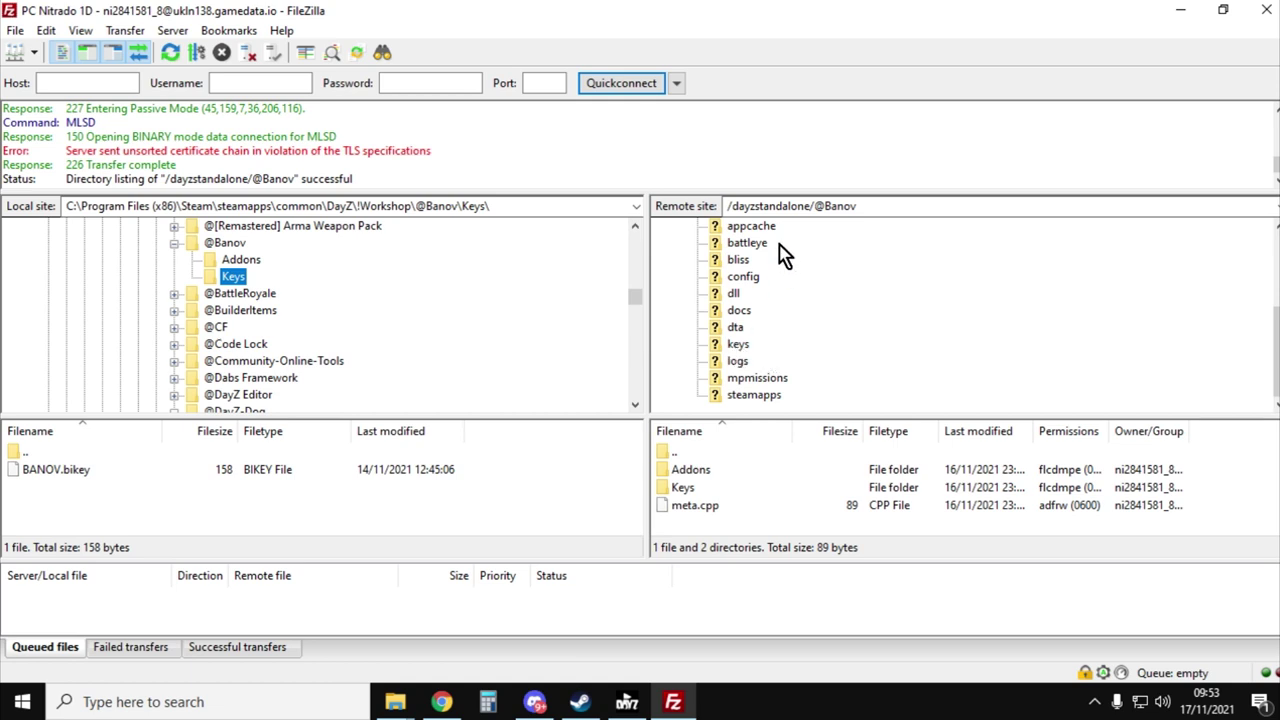
left_click(738, 346)
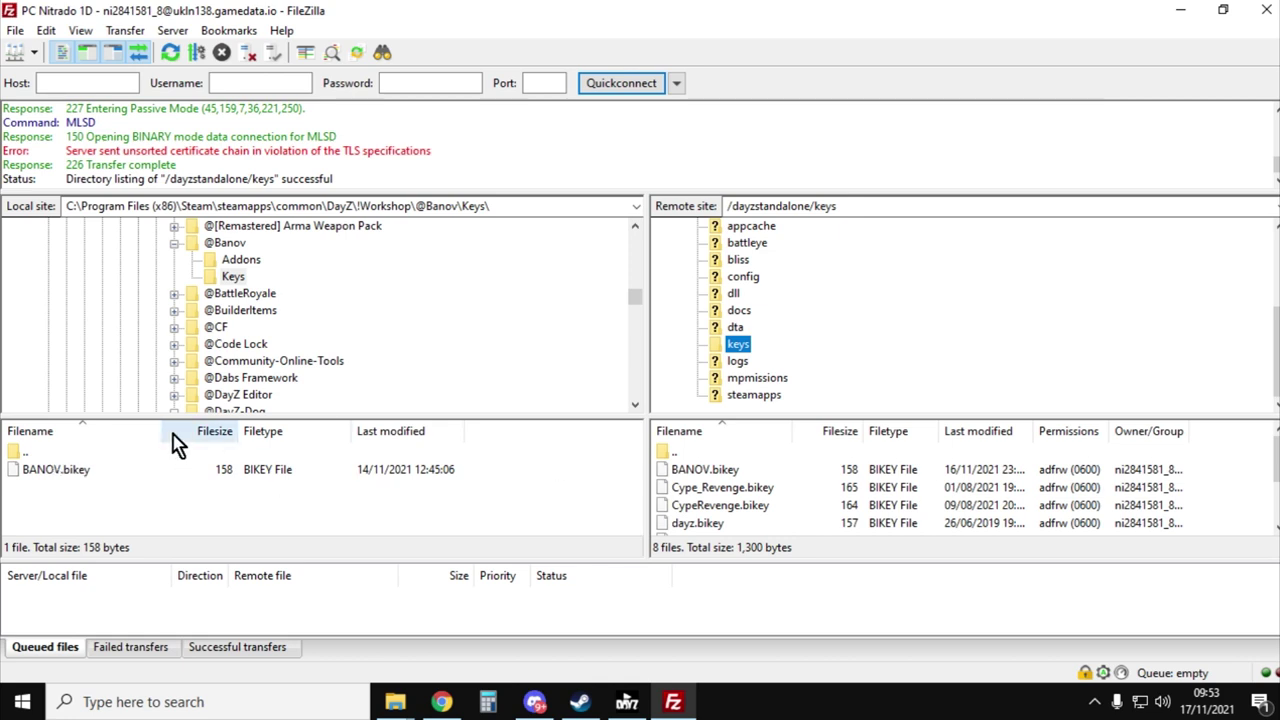
left_click(80, 476)
right_click(82, 476)
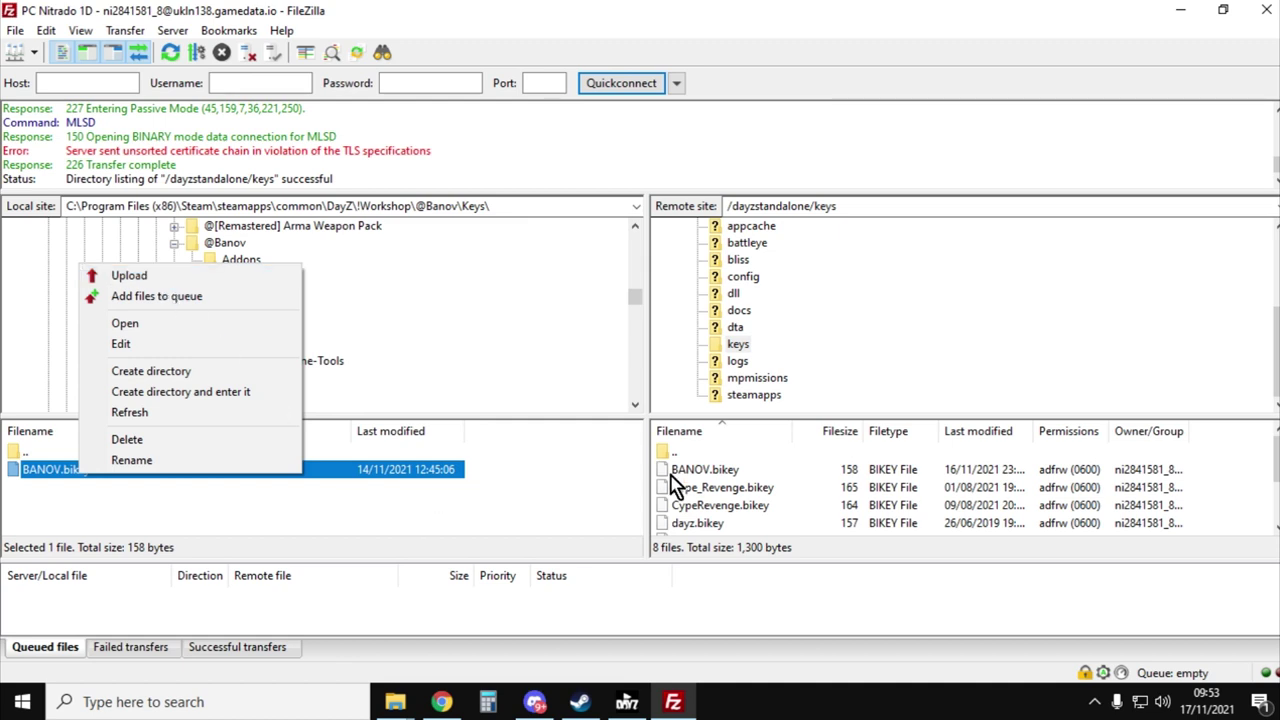
left_click(889, 314)
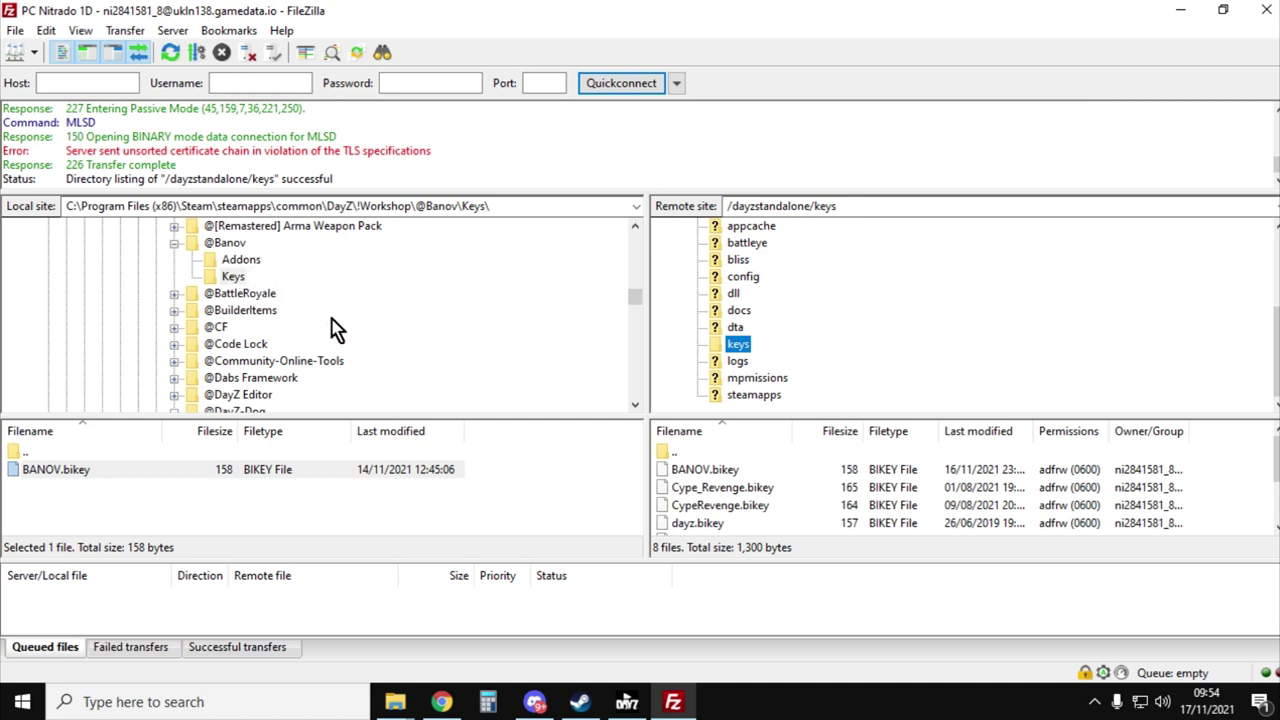
Collapse the local DayZ folder and open the empty.banov mission folder inside DayZServer's mpmissions folder
scroll(335, 328, "down", 1)
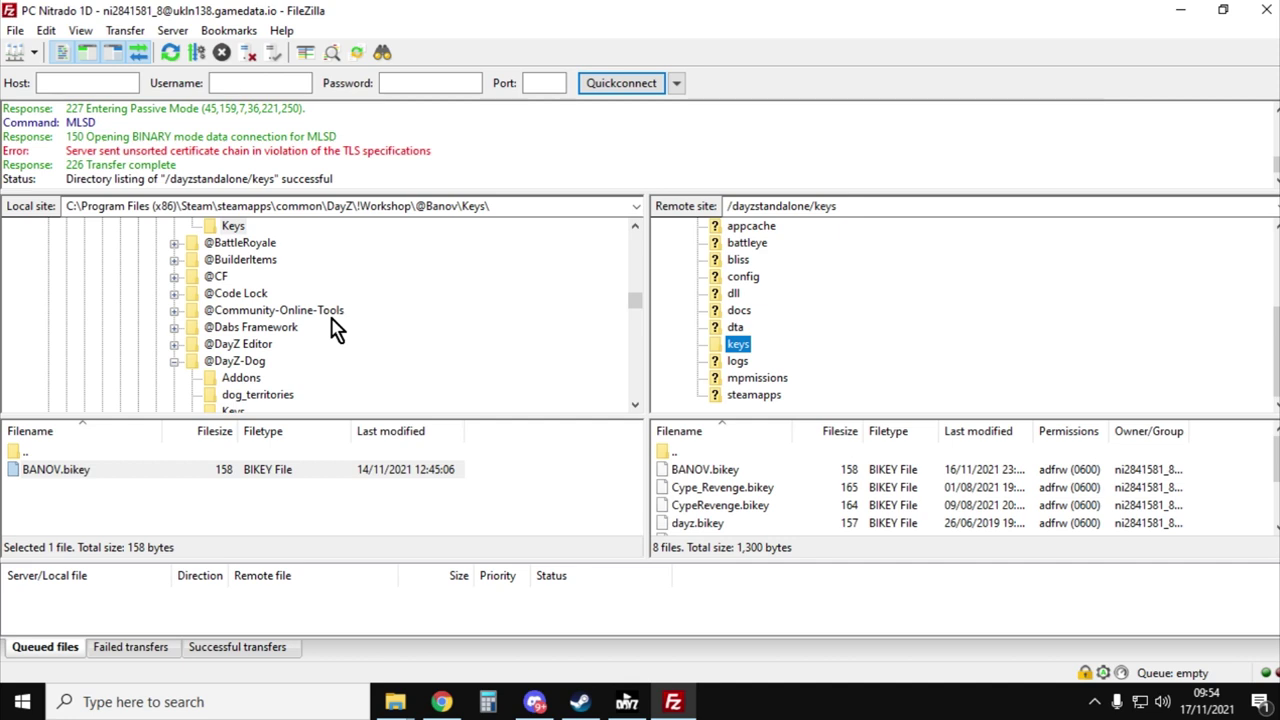
scroll(335, 328, "down", 1)
scroll(337, 329, "up", 3)
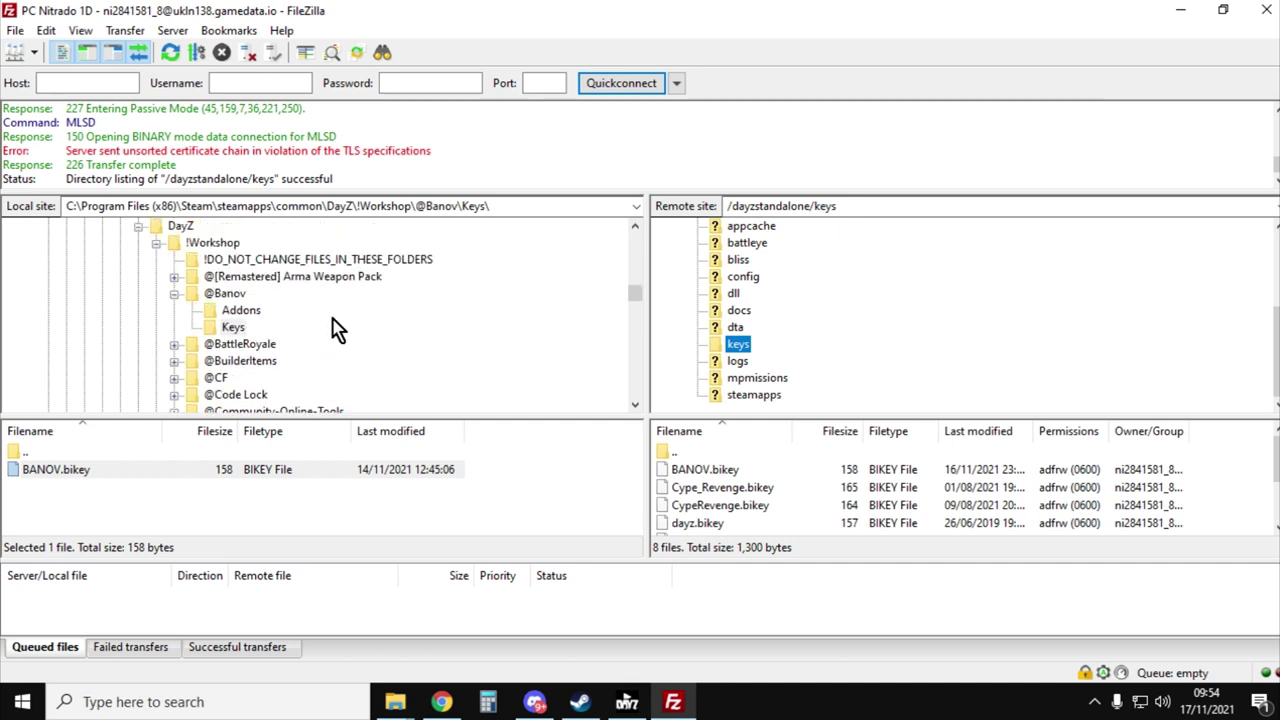
left_click(138, 228)
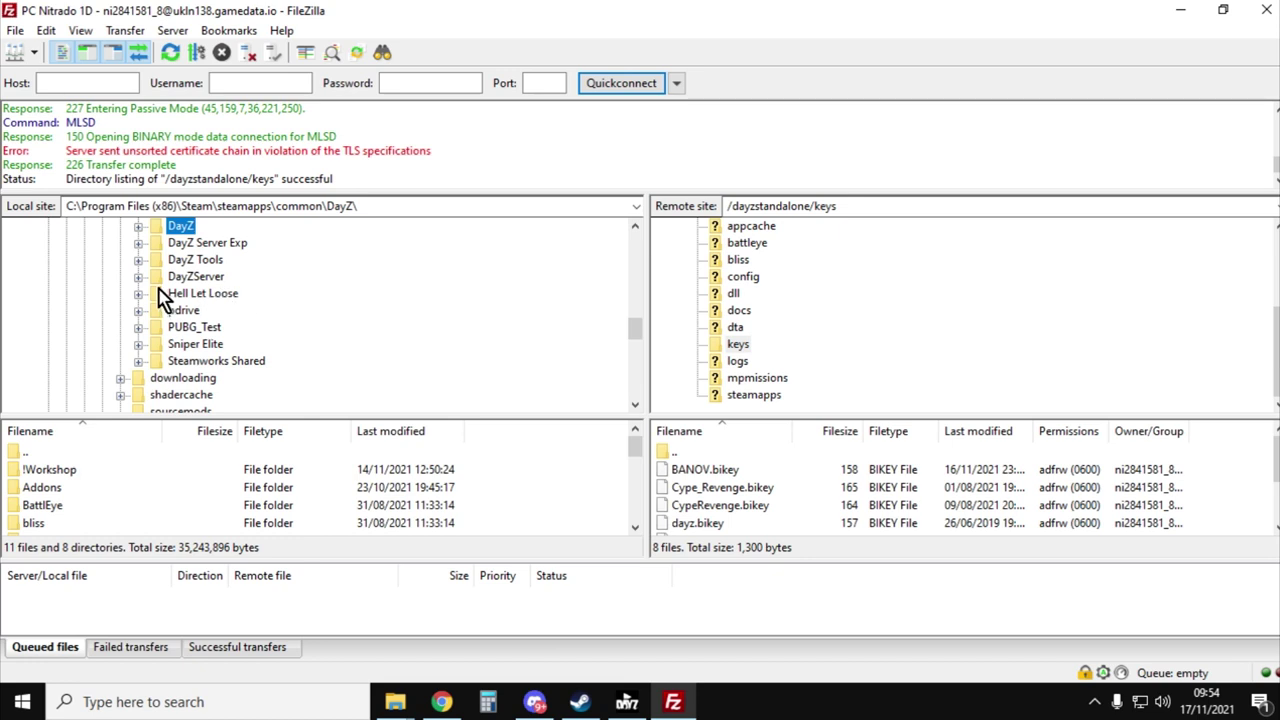
left_click(139, 278)
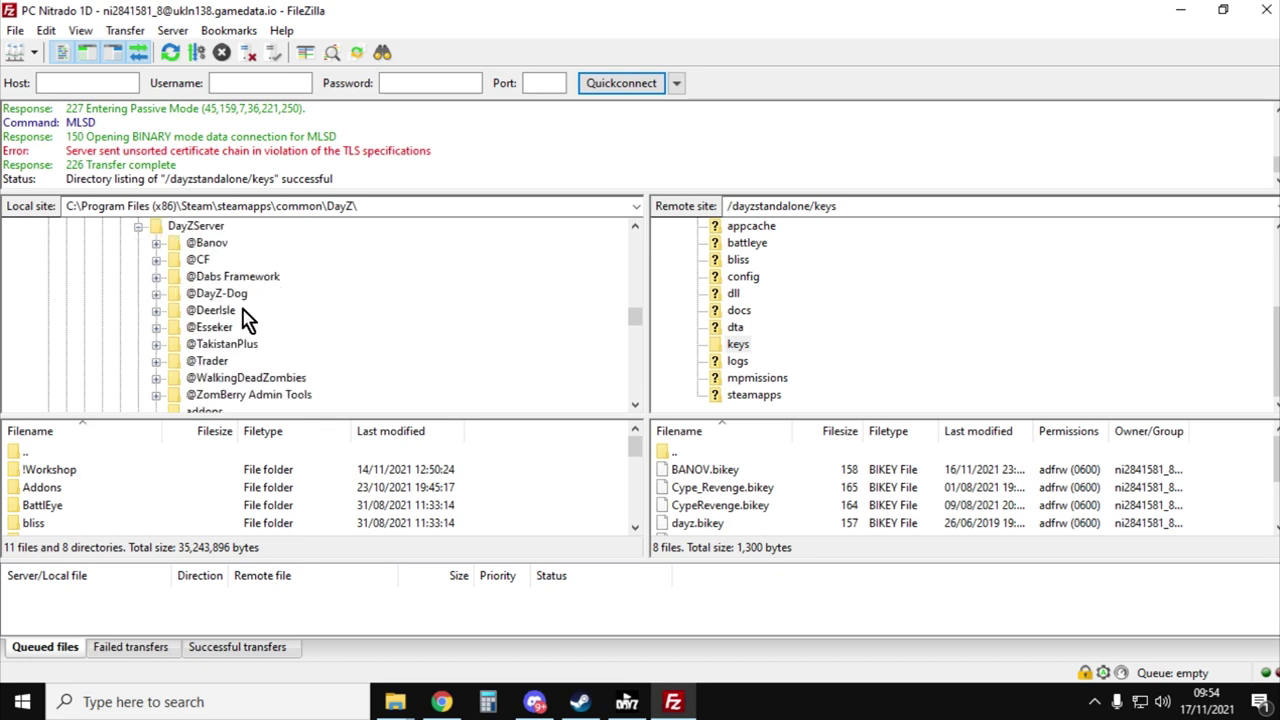
scroll(247, 318, "down", 1)
scroll(247, 318, "down", 1)
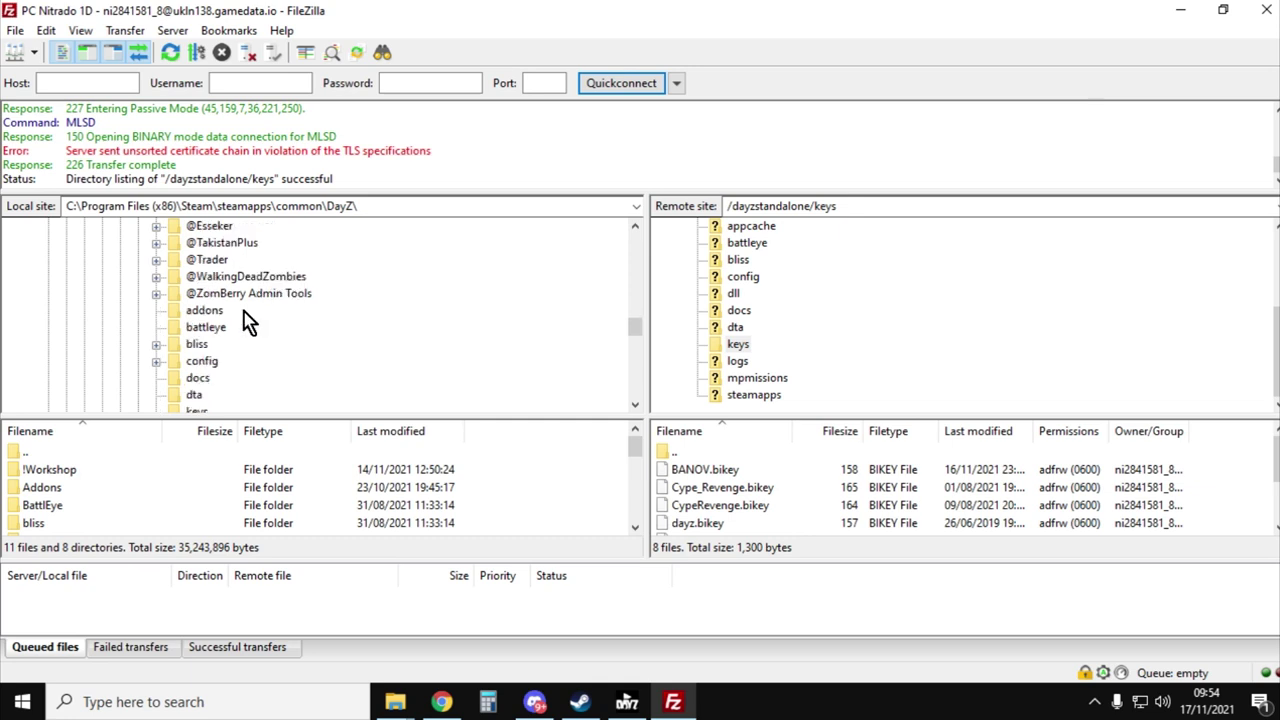
scroll(248, 325, "down", 3)
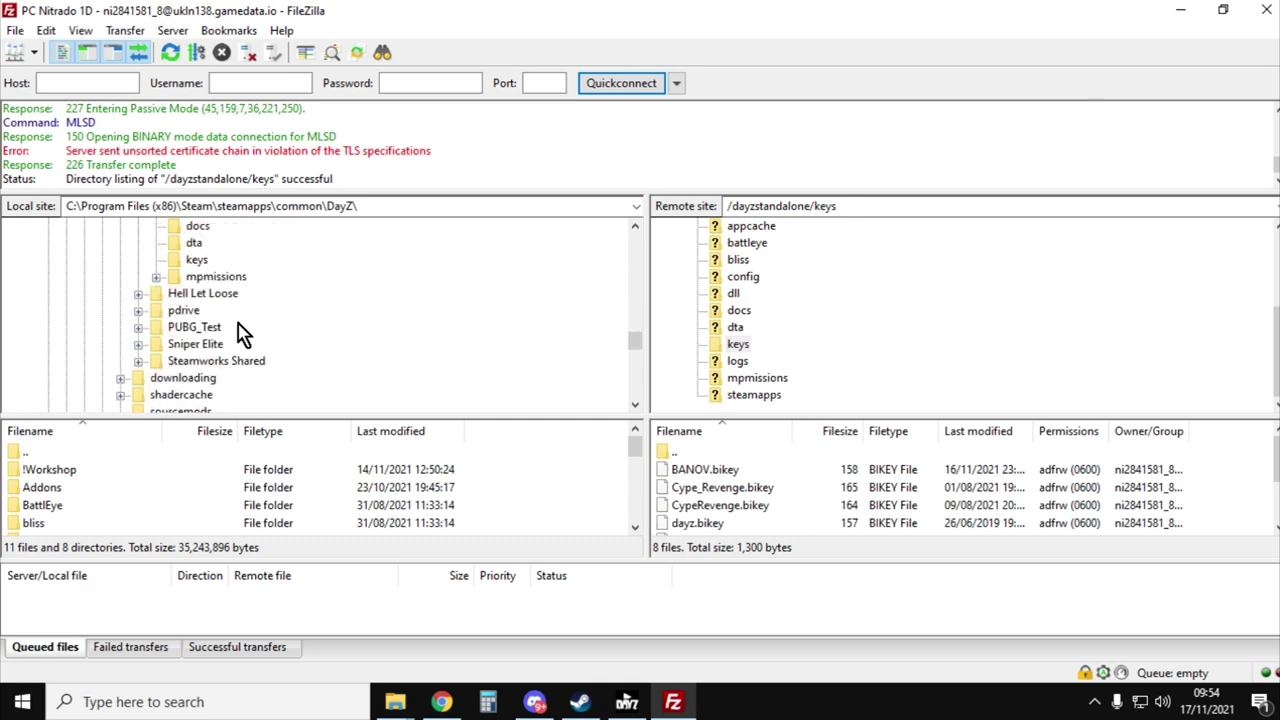
left_click(156, 276)
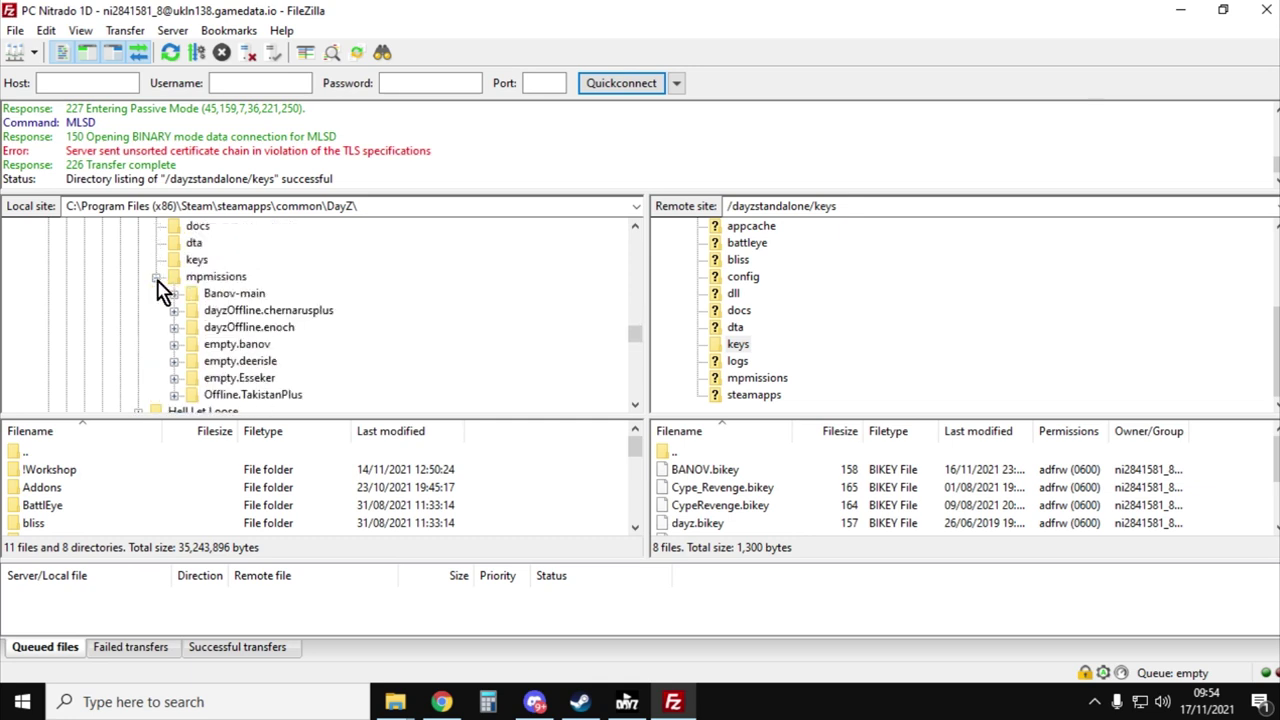
left_click(225, 344)
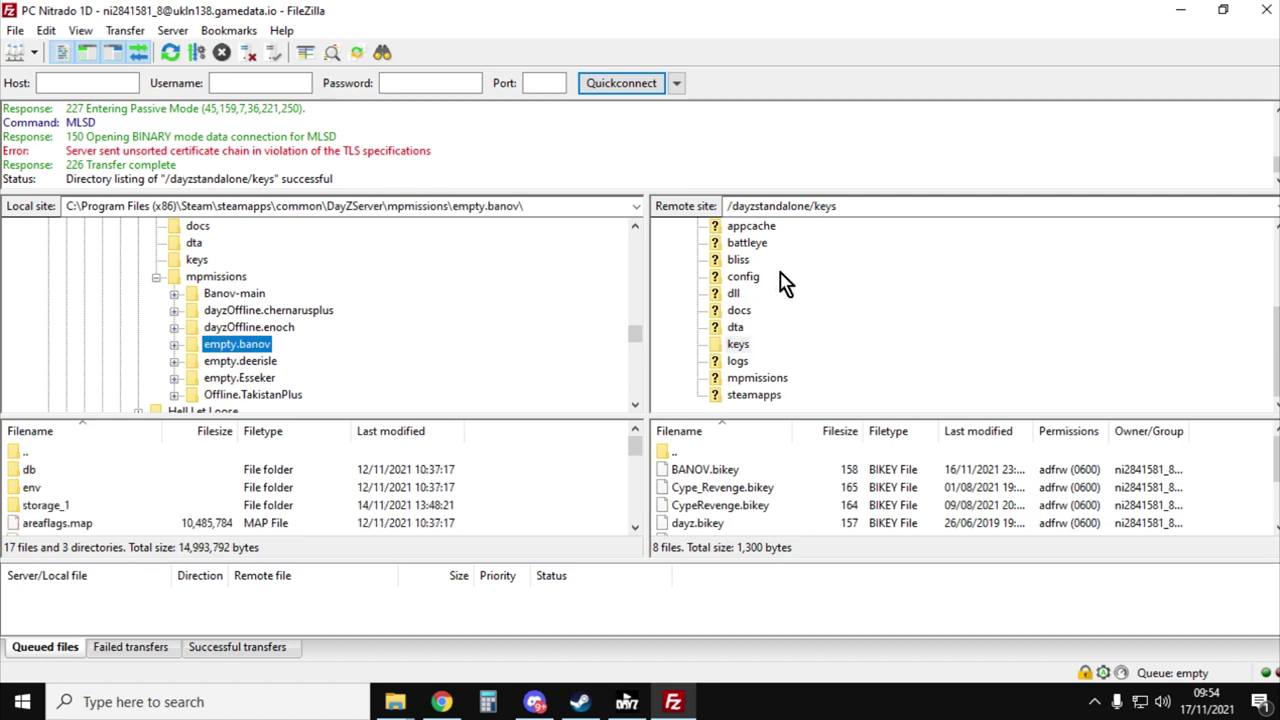
Open the server's mpmissions folder and bring up the upload options for the local empty.banov folder
left_click(752, 379)
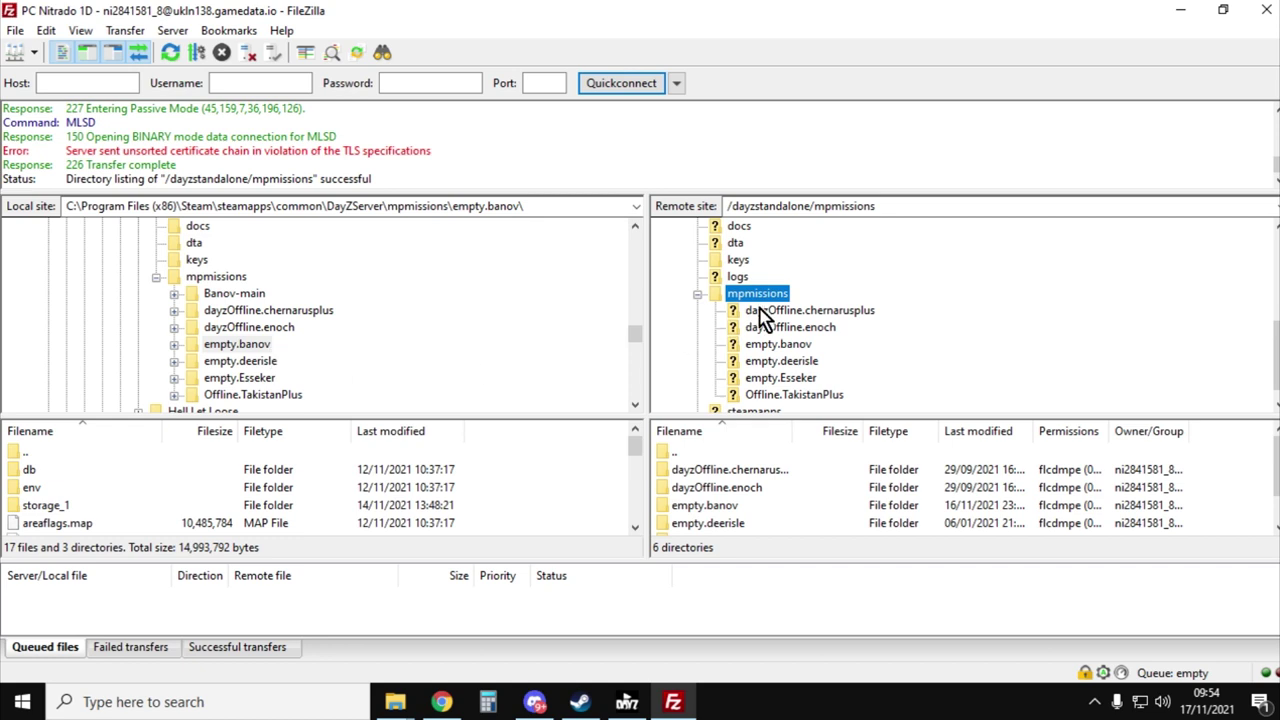
left_click(237, 344)
right_click(252, 357)
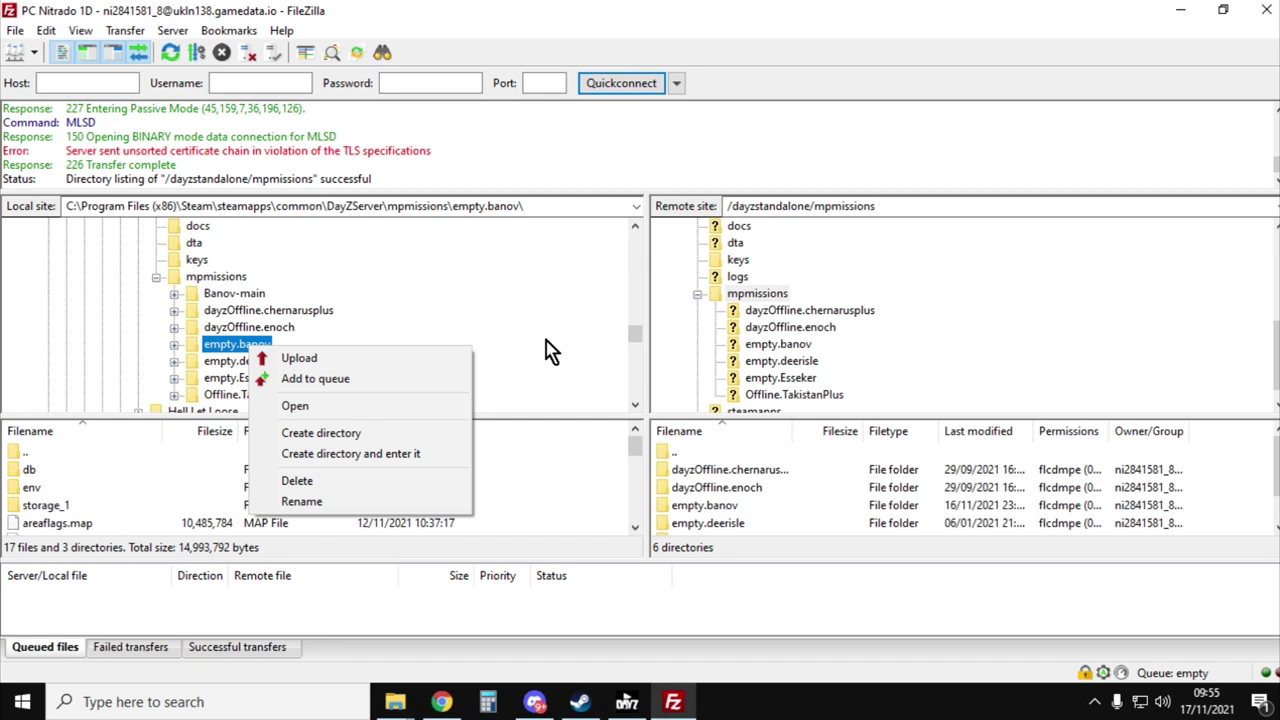
Switch to the Nitrado web interface in Chrome and examine the server's general settings down to the Additional mods field
left_click(443, 702)
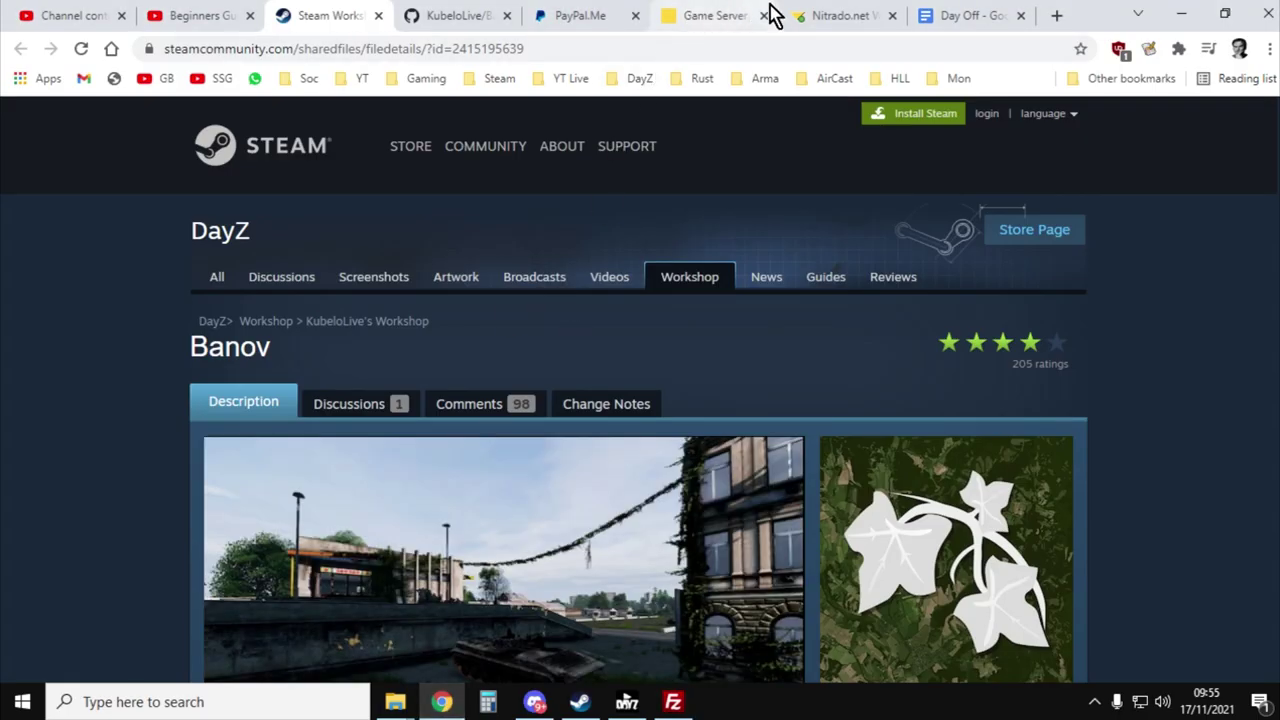
mouse_move(790, 22)
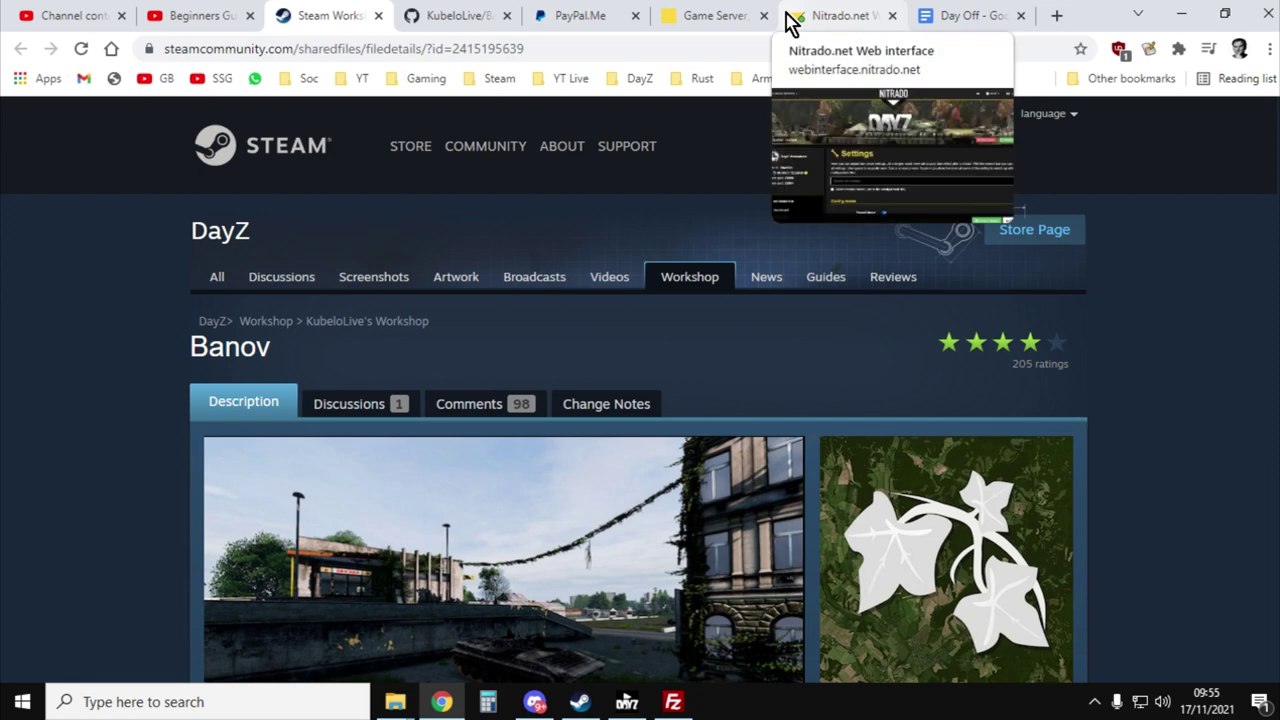
left_click(826, 20)
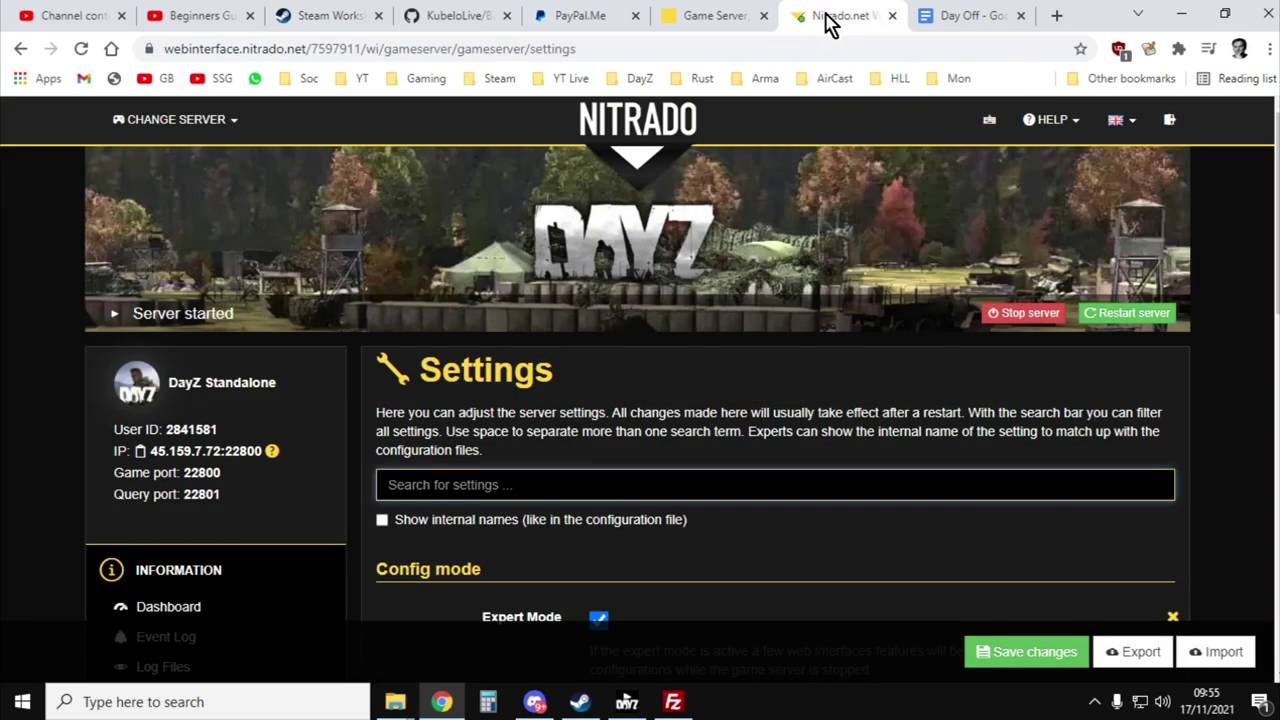
scroll(712, 328, "down", 1)
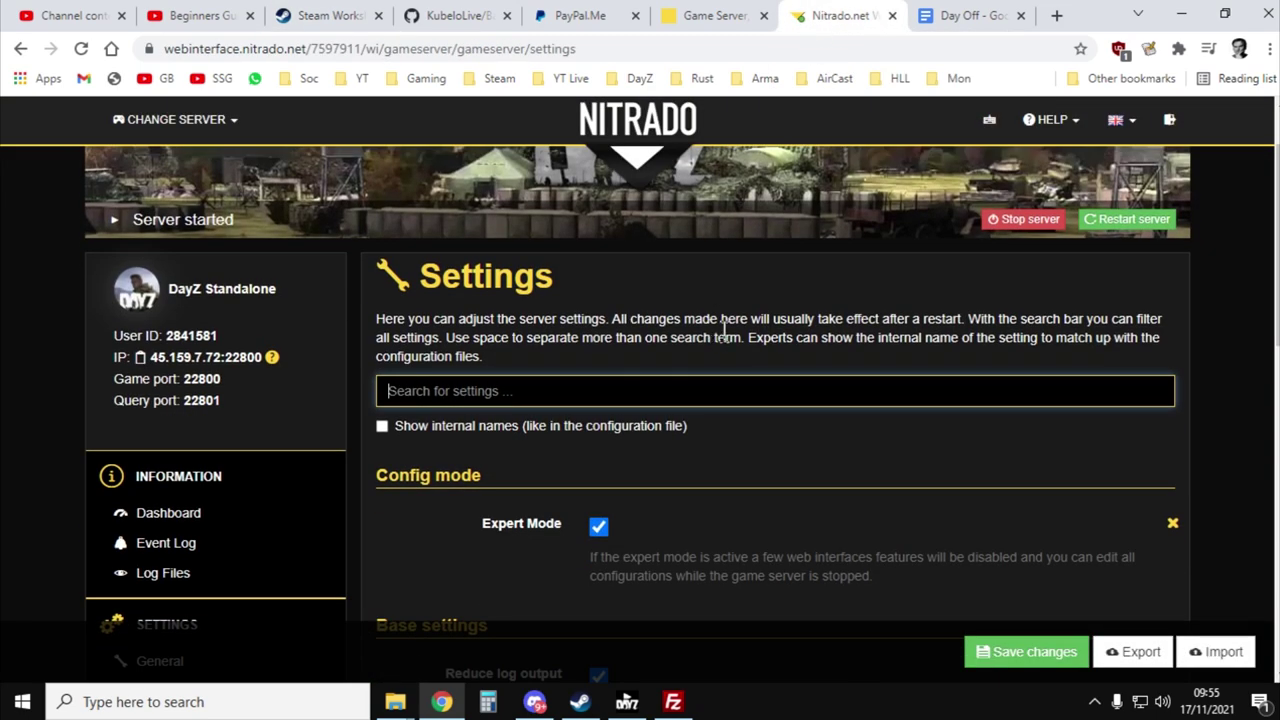
scroll(720, 330, "down", 1)
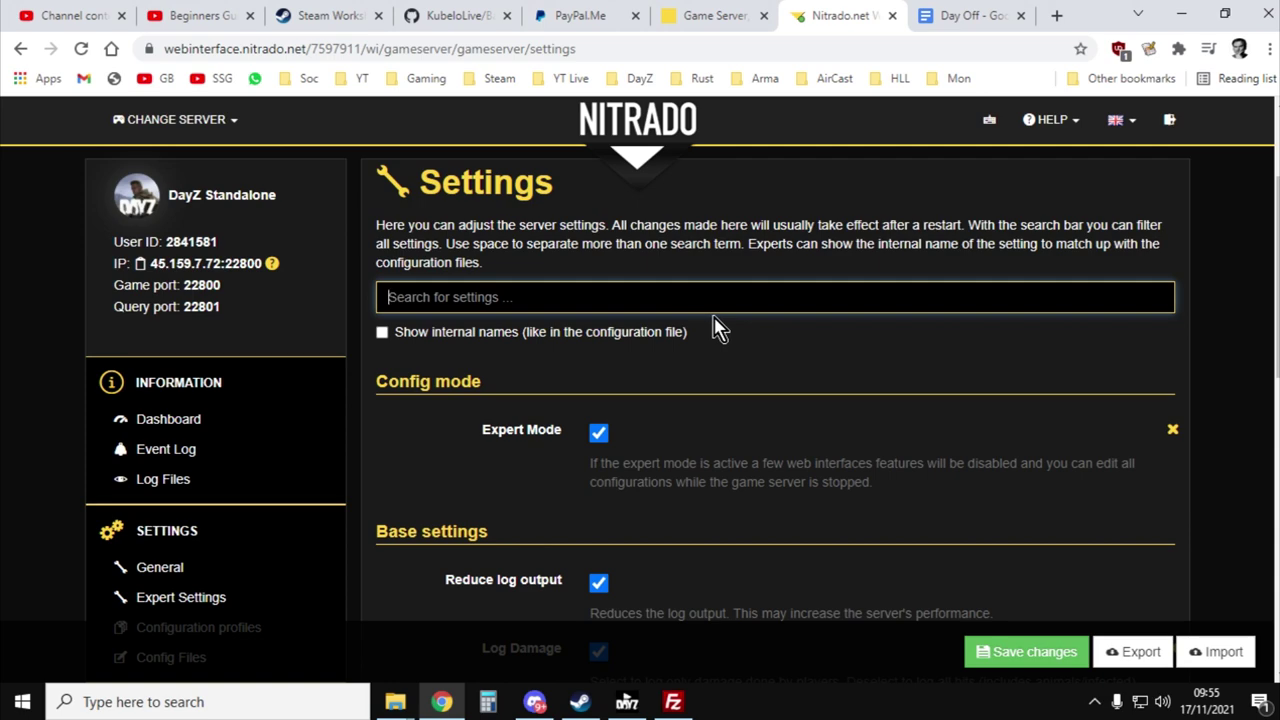
key("F11")
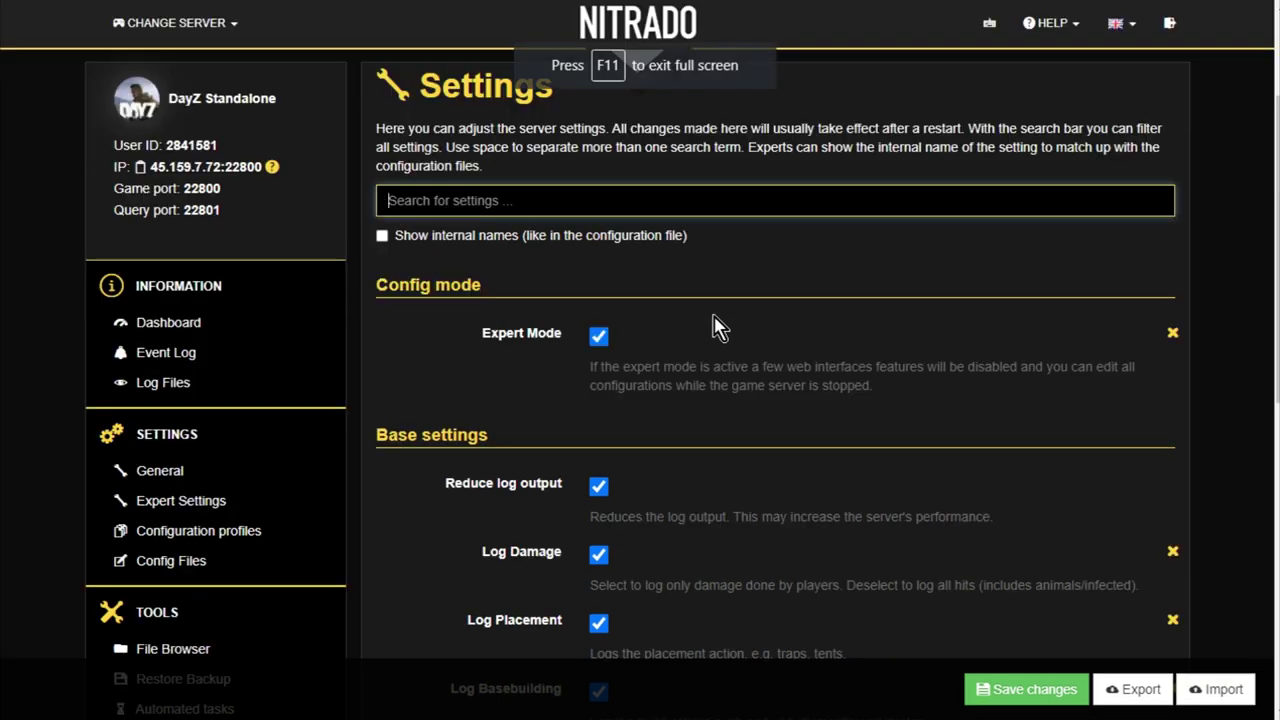
scroll(712, 325, "up", 1)
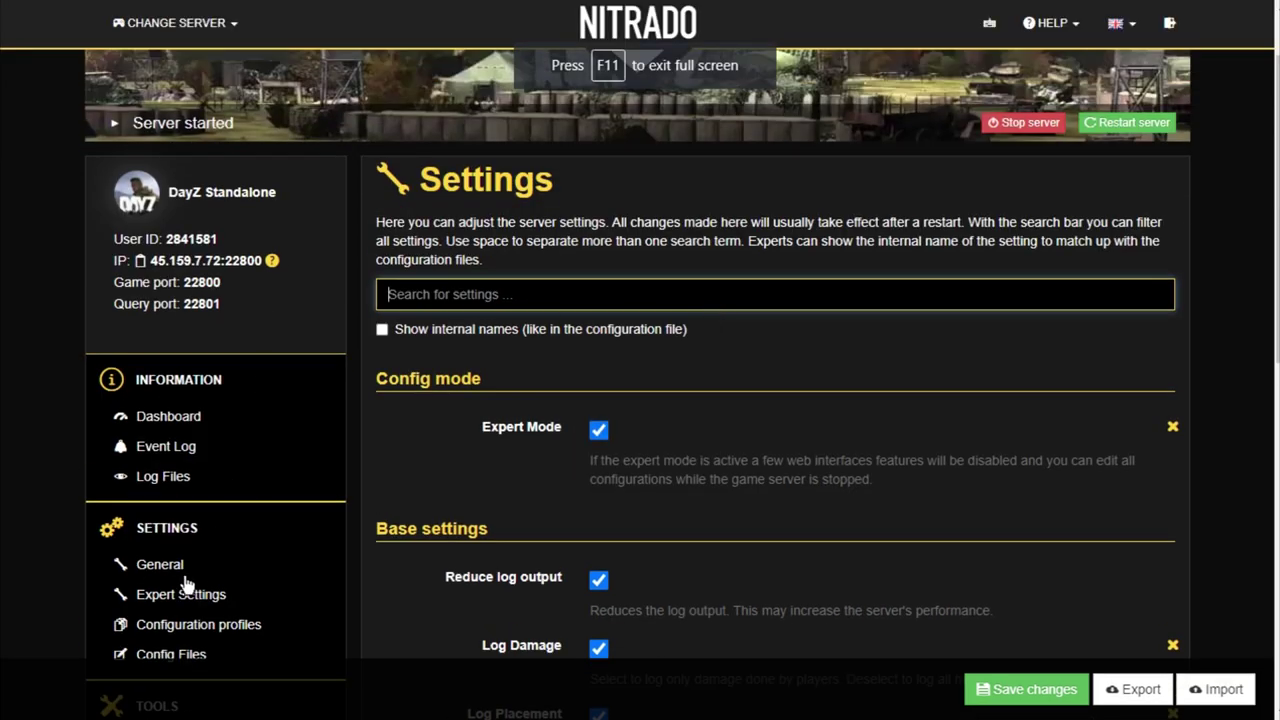
scroll(625, 415, "down", 2)
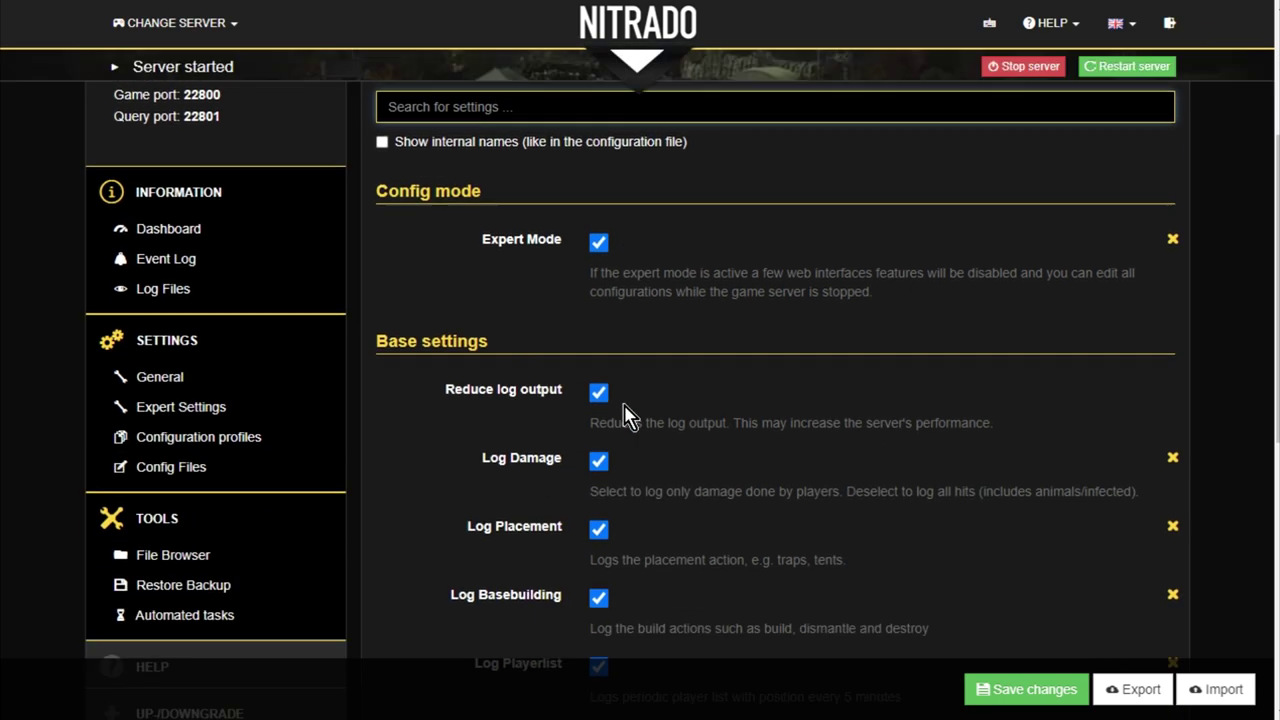
scroll(625, 415, "down", 6)
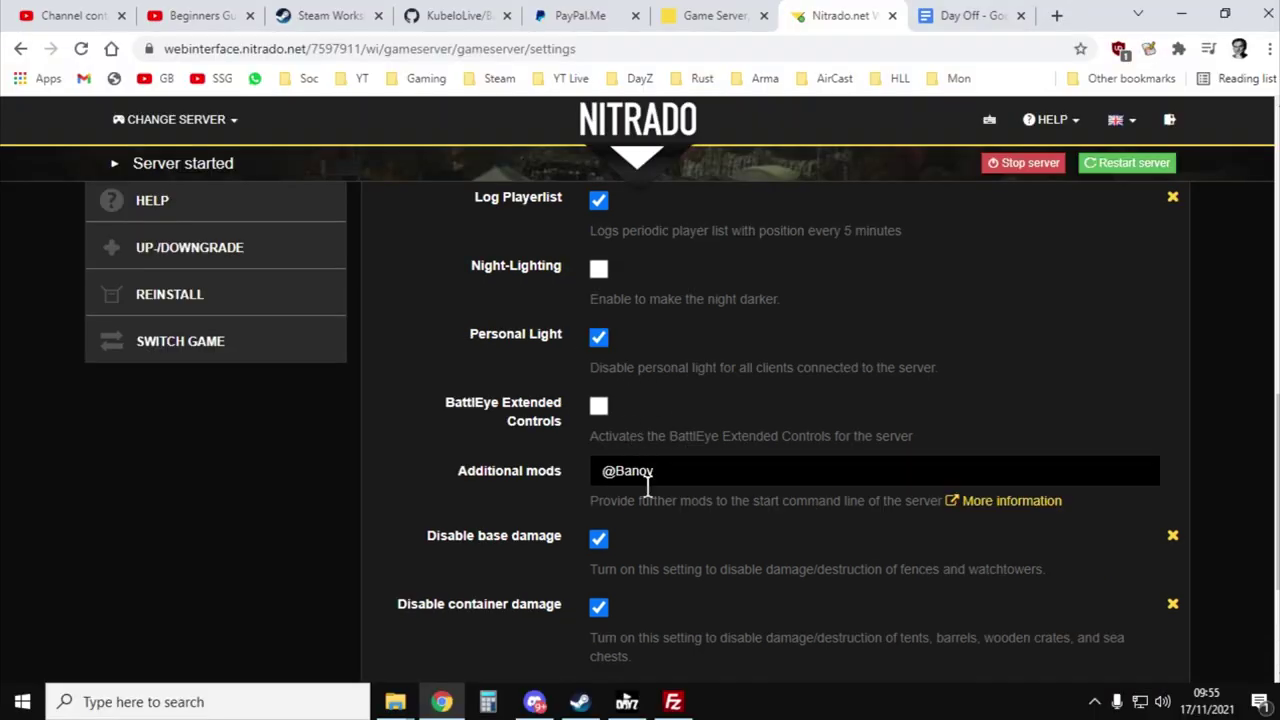
mouse_move(398, 705)
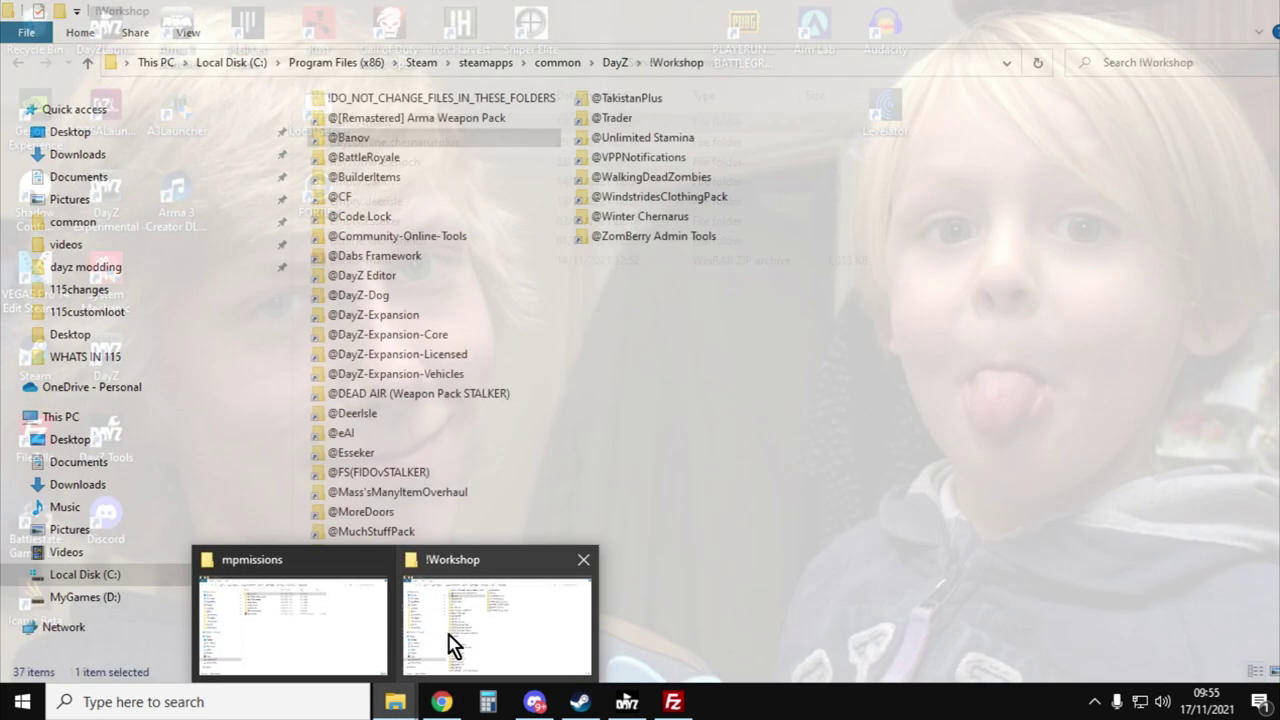
left_click(450, 645)
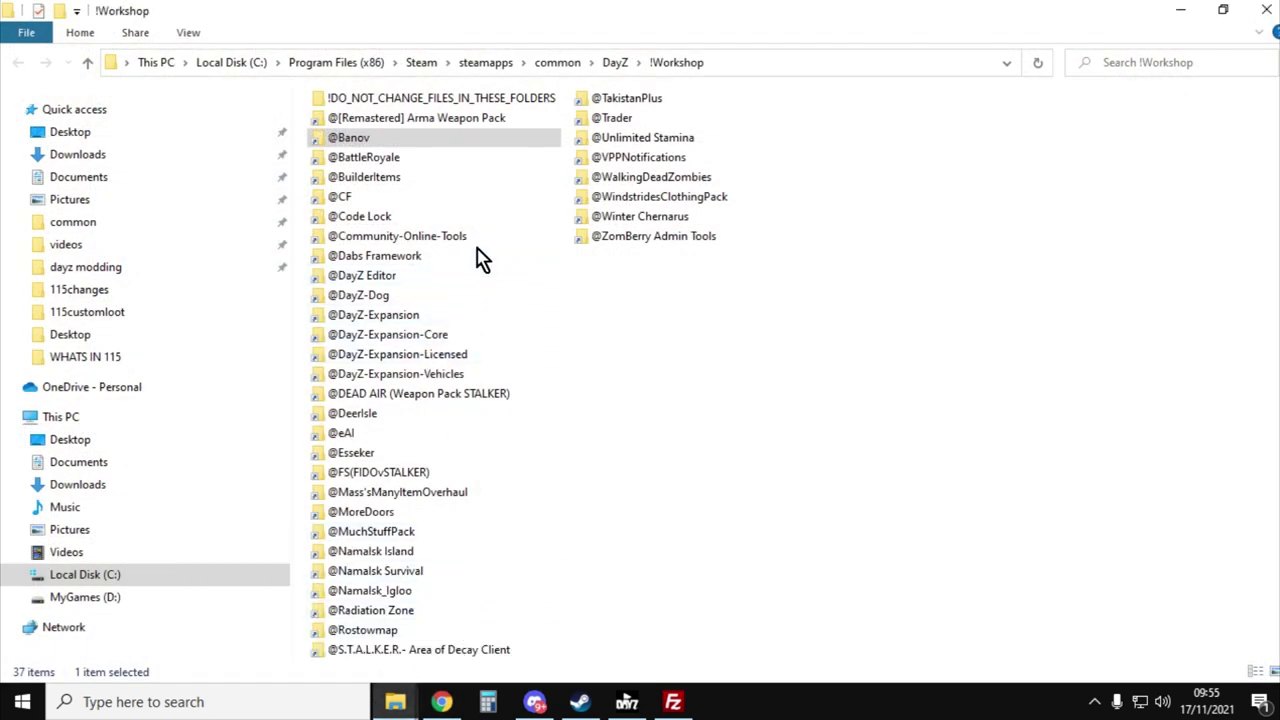
left_click(362, 143)
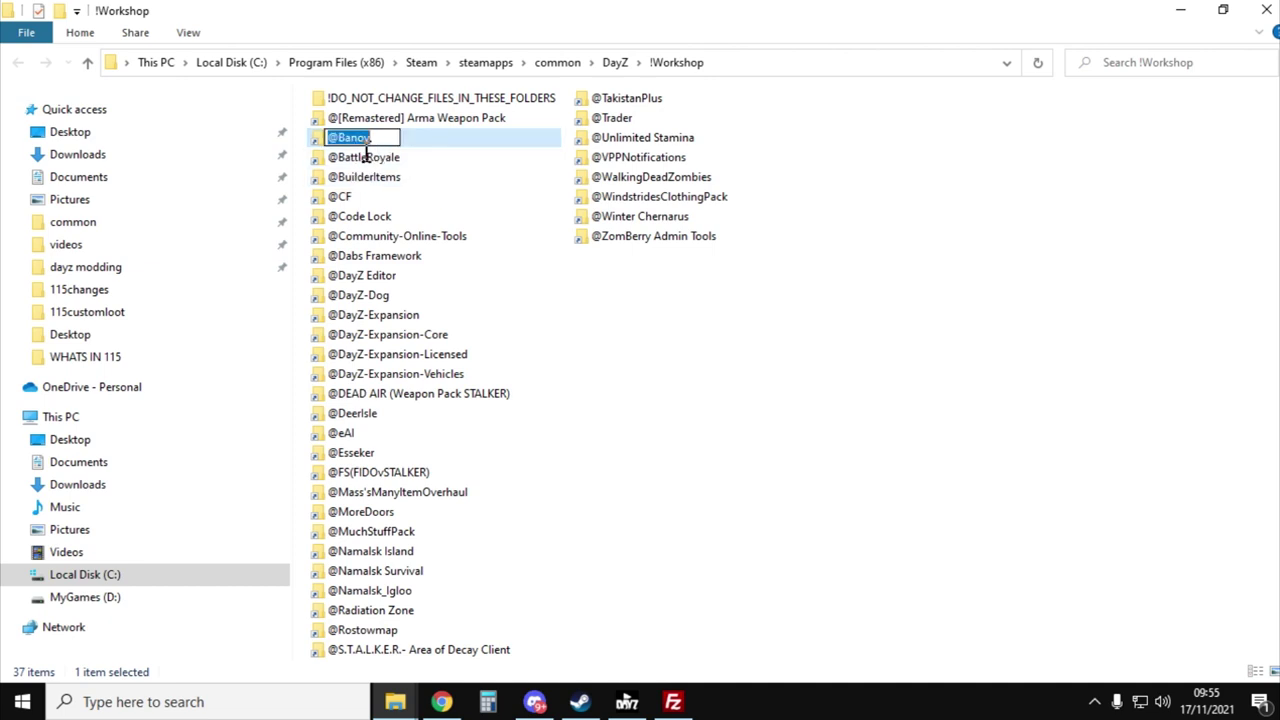
right_click(365, 150)
left_click(398, 196)
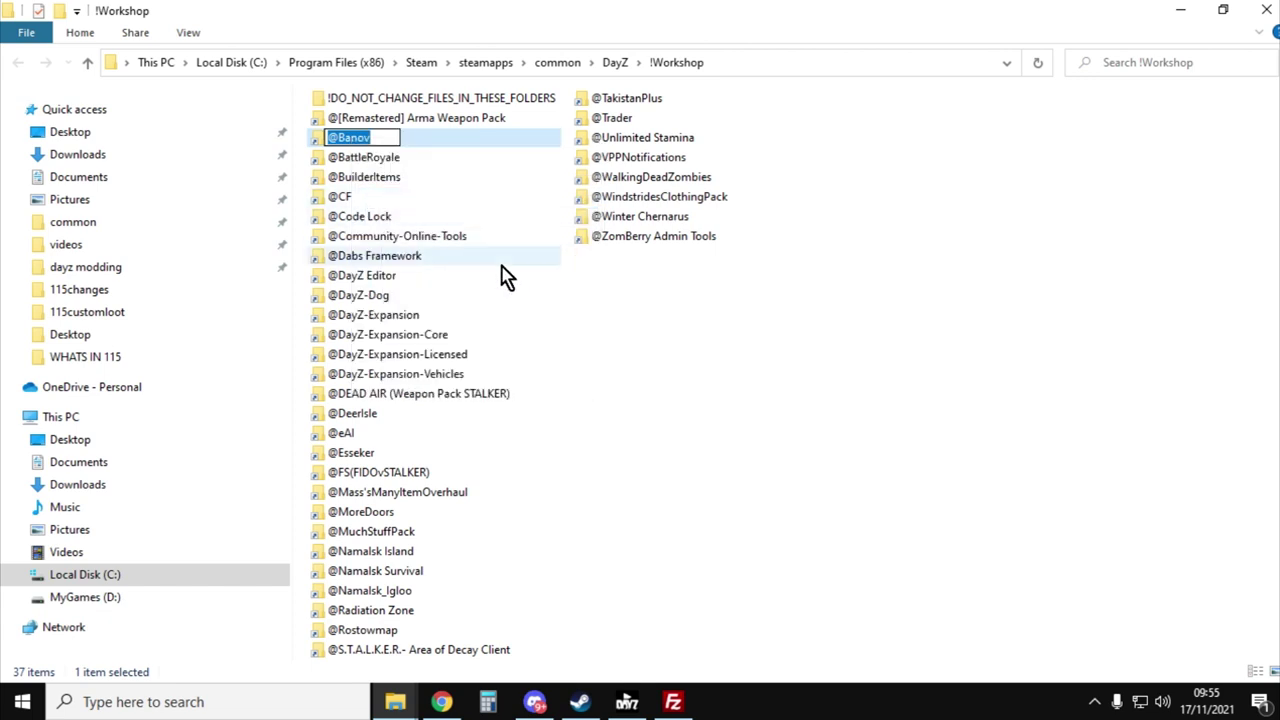
left_click(540, 320)
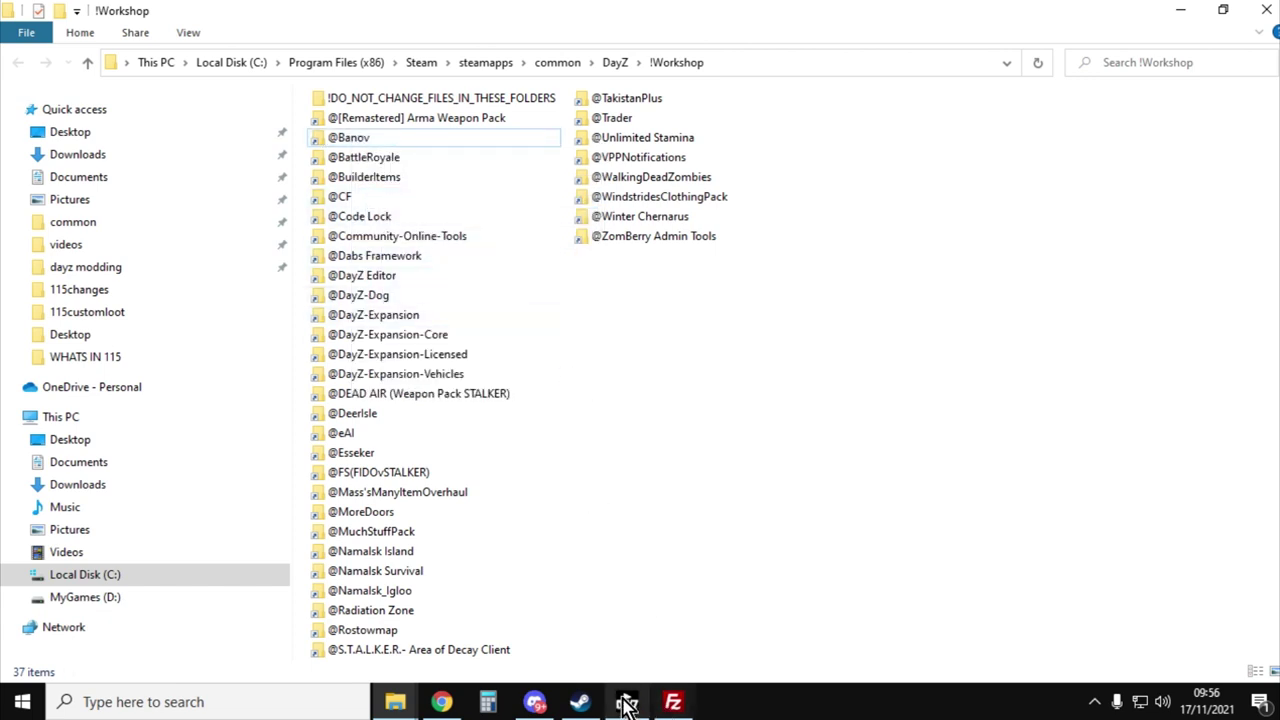
Switch to the Nitrado web interface in Chrome and review the Additional mods field and the Expert Mode option in the general settings
left_click(441, 702)
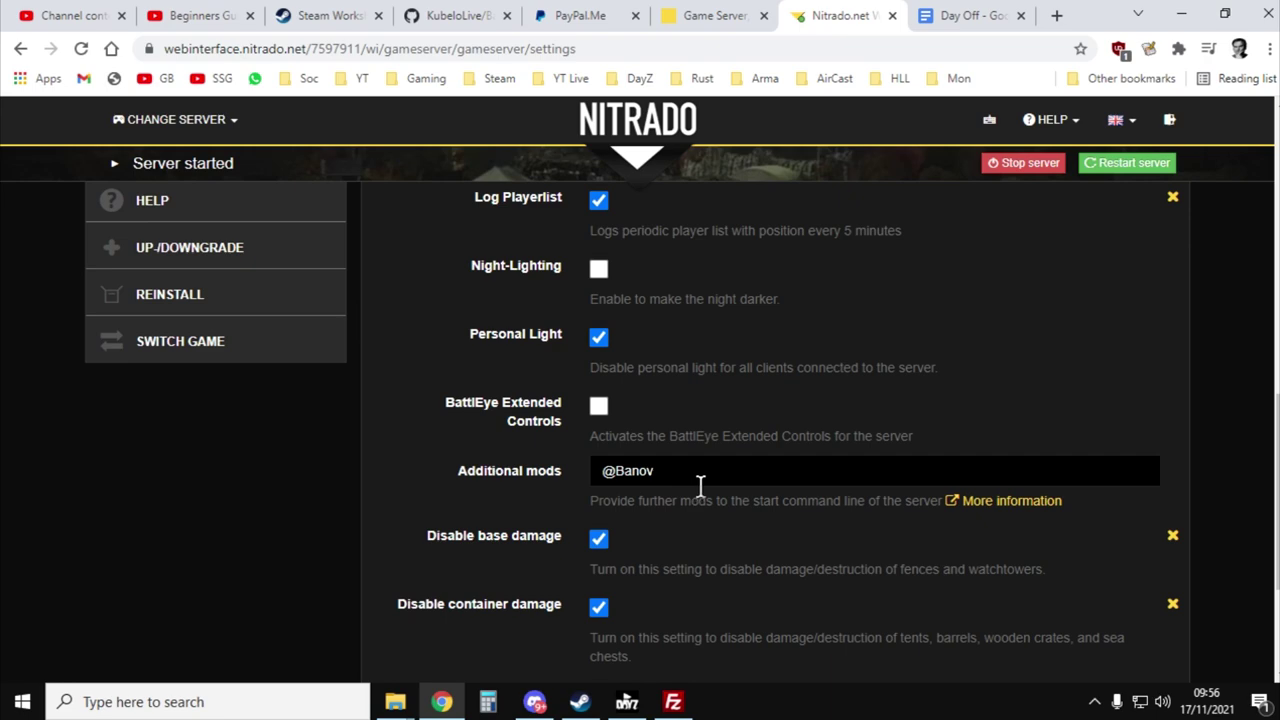
scroll(705, 483, "up", 4)
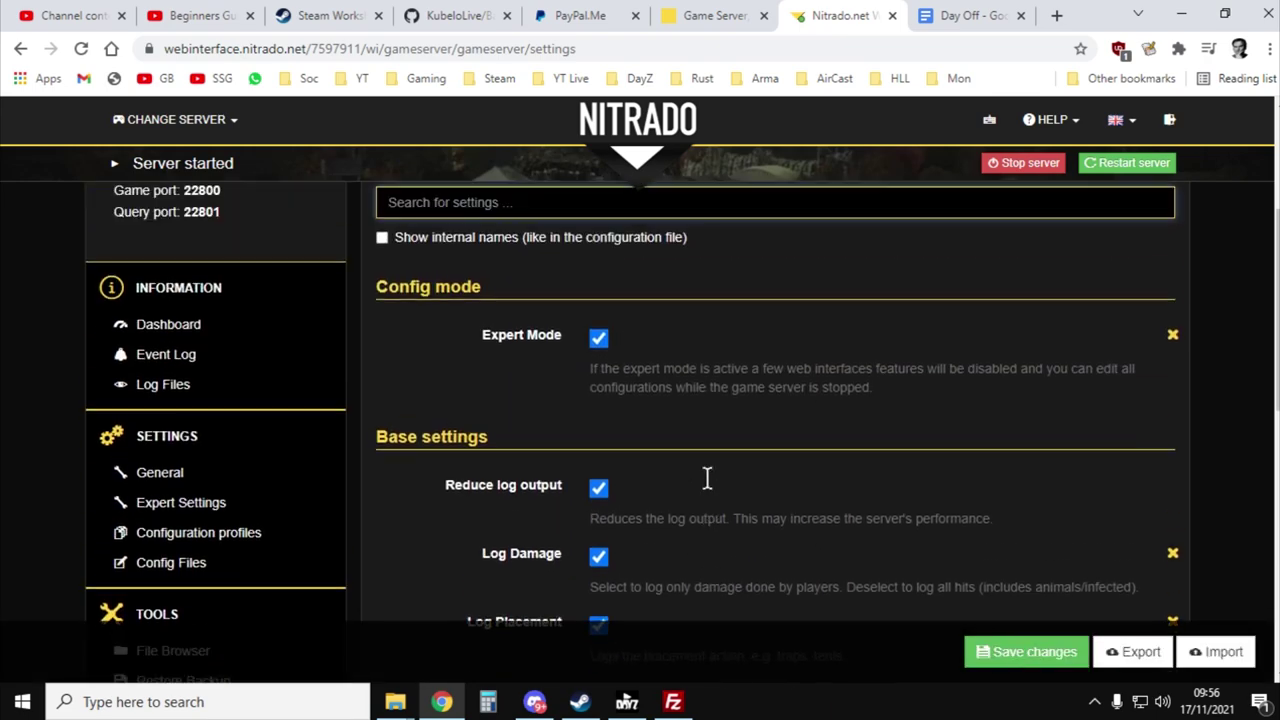
scroll(848, 440, "up", 1)
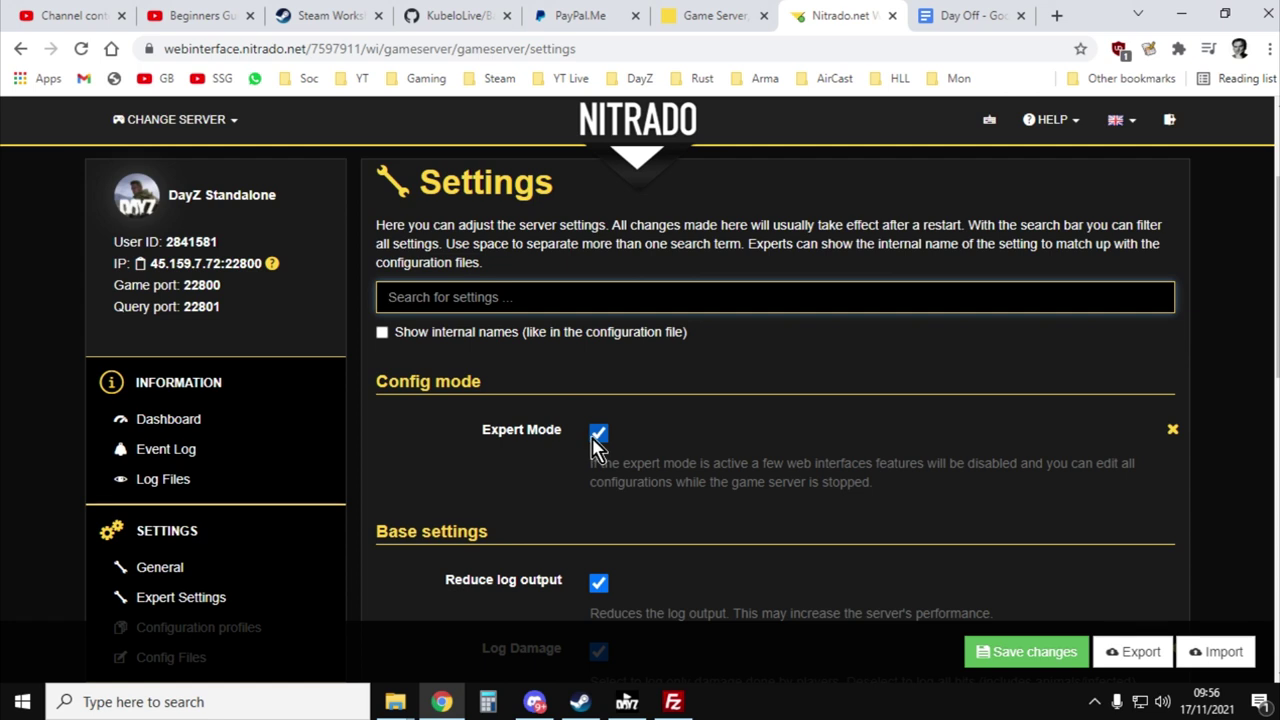
scroll(590, 455, "down", 1)
scroll(590, 455, "down", 1)
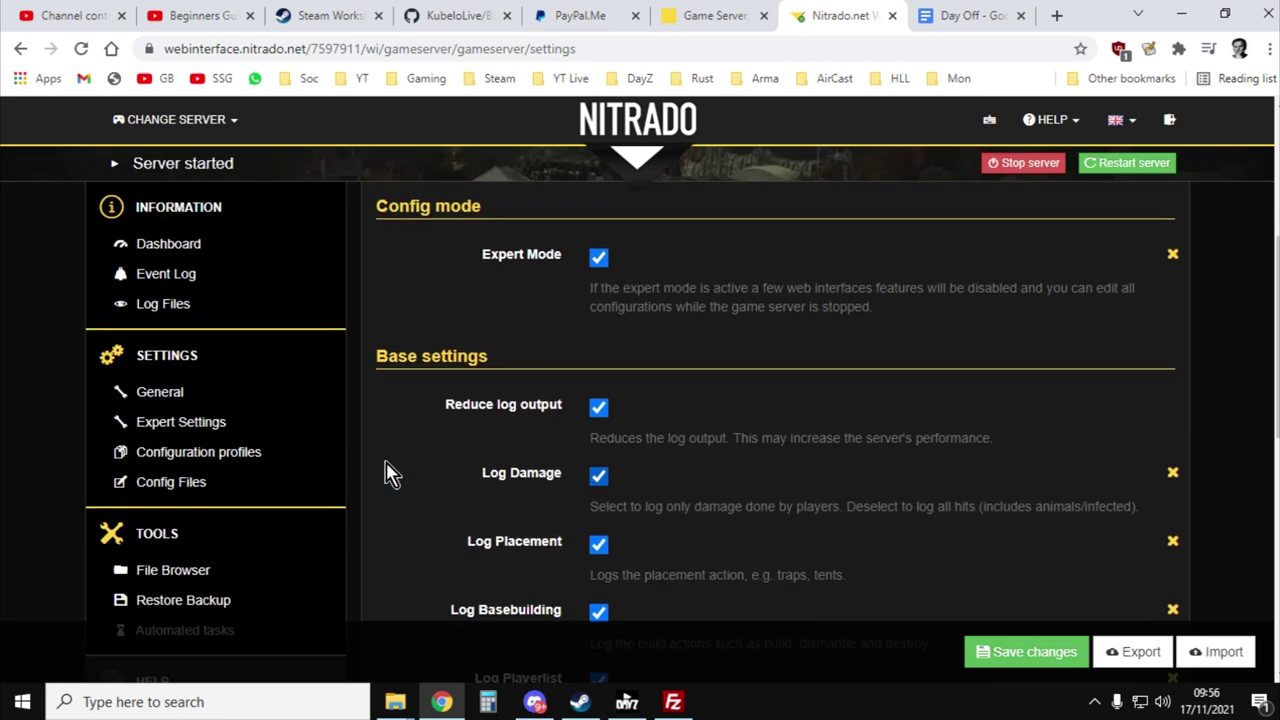
Open the server's Expert Settings and examine serverDZ.cfg down to the mission template line in class Missions
left_click(198, 427)
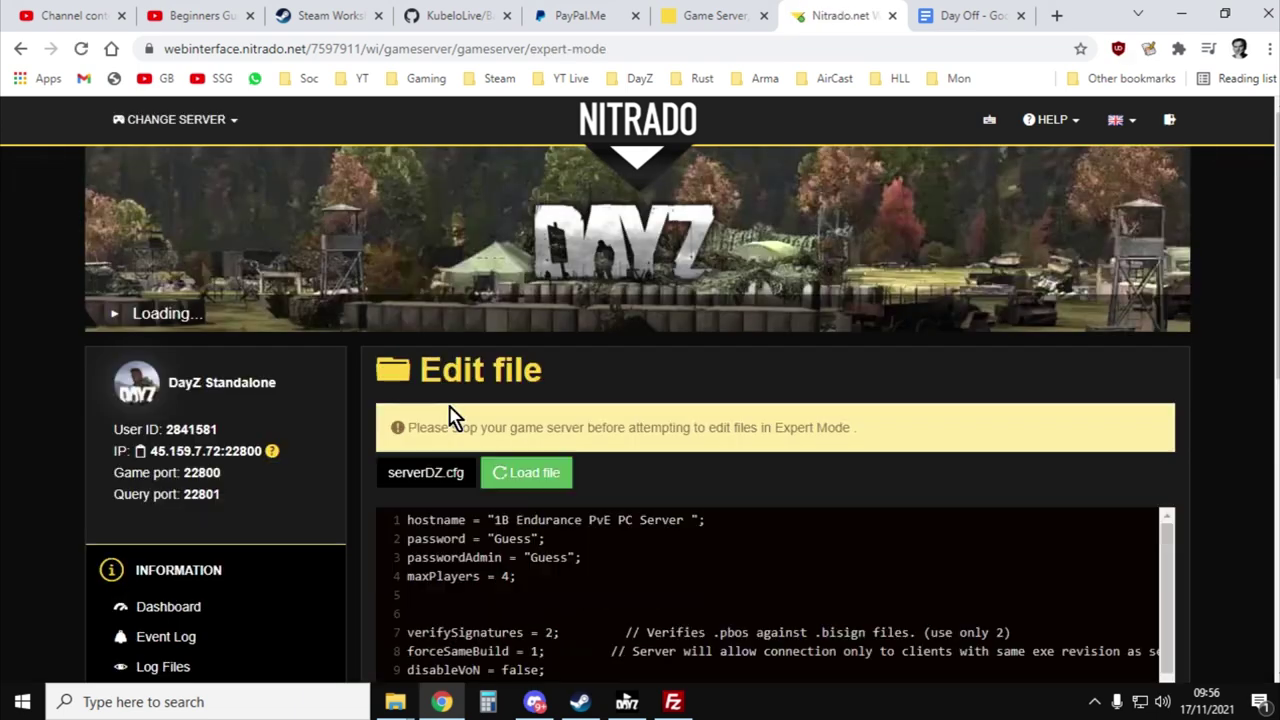
scroll(957, 400, "down", 2)
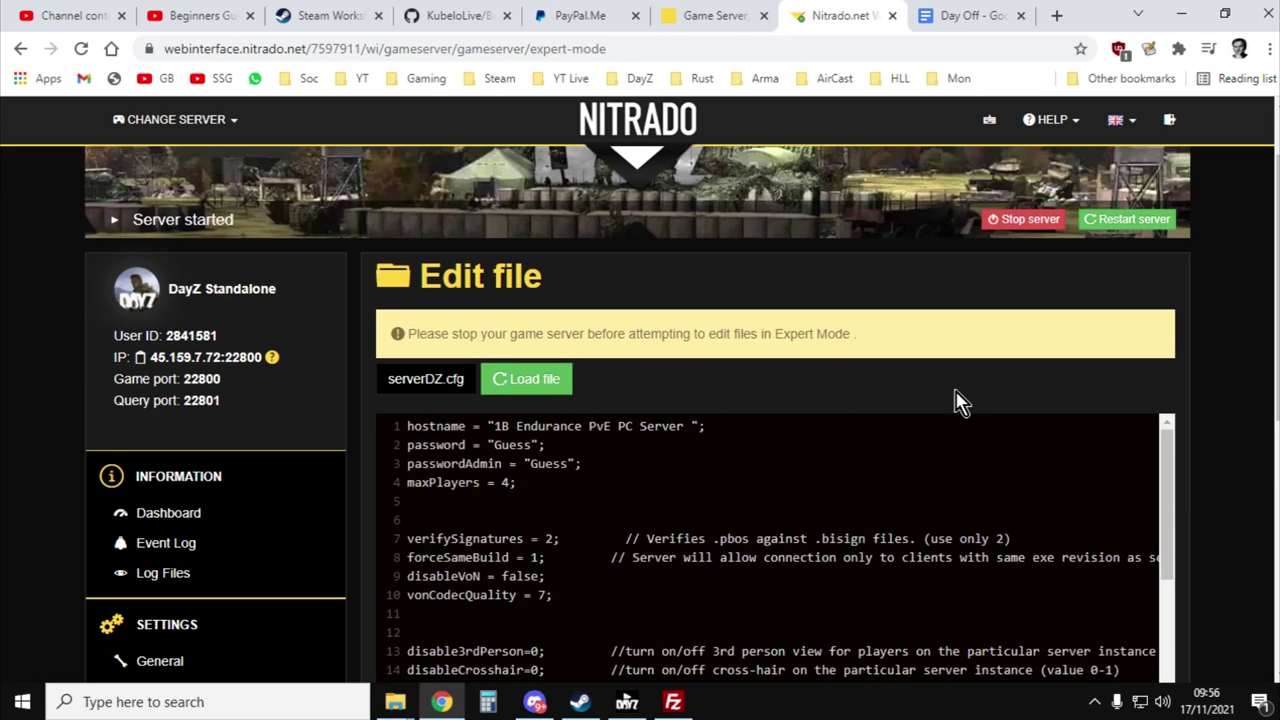
scroll(967, 404, "down", 2)
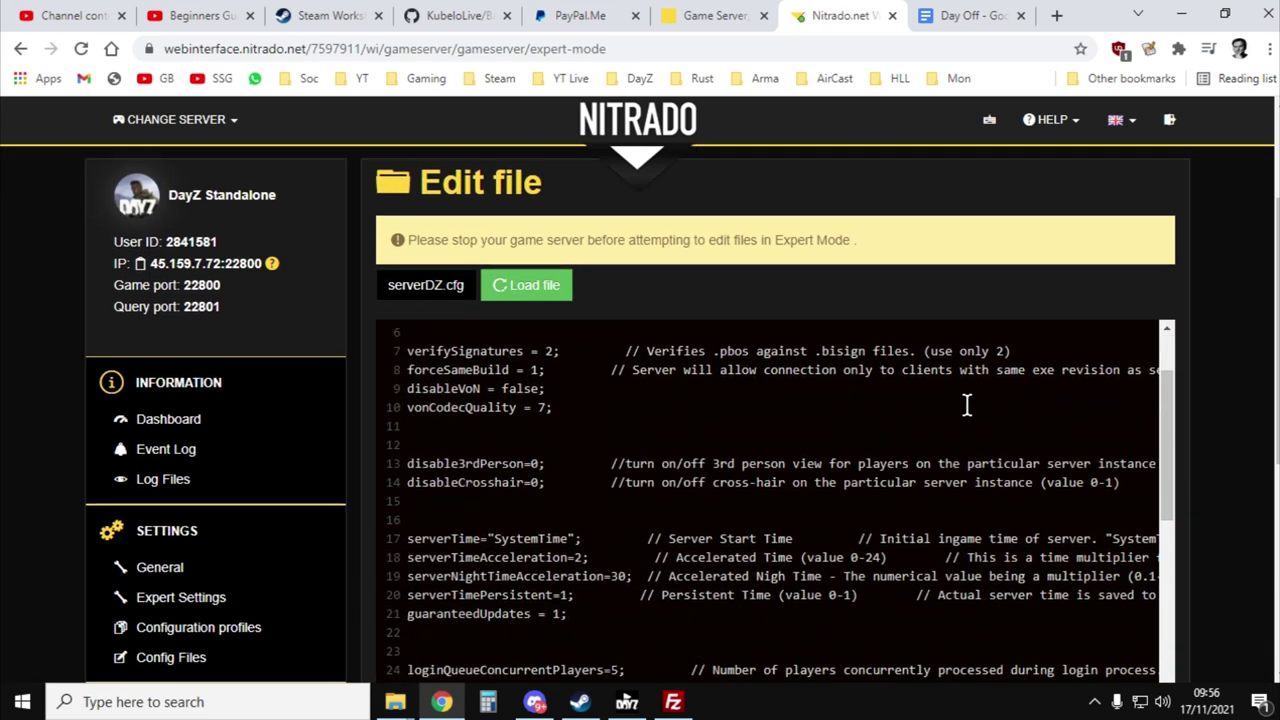
scroll(1200, 292, "down", 2)
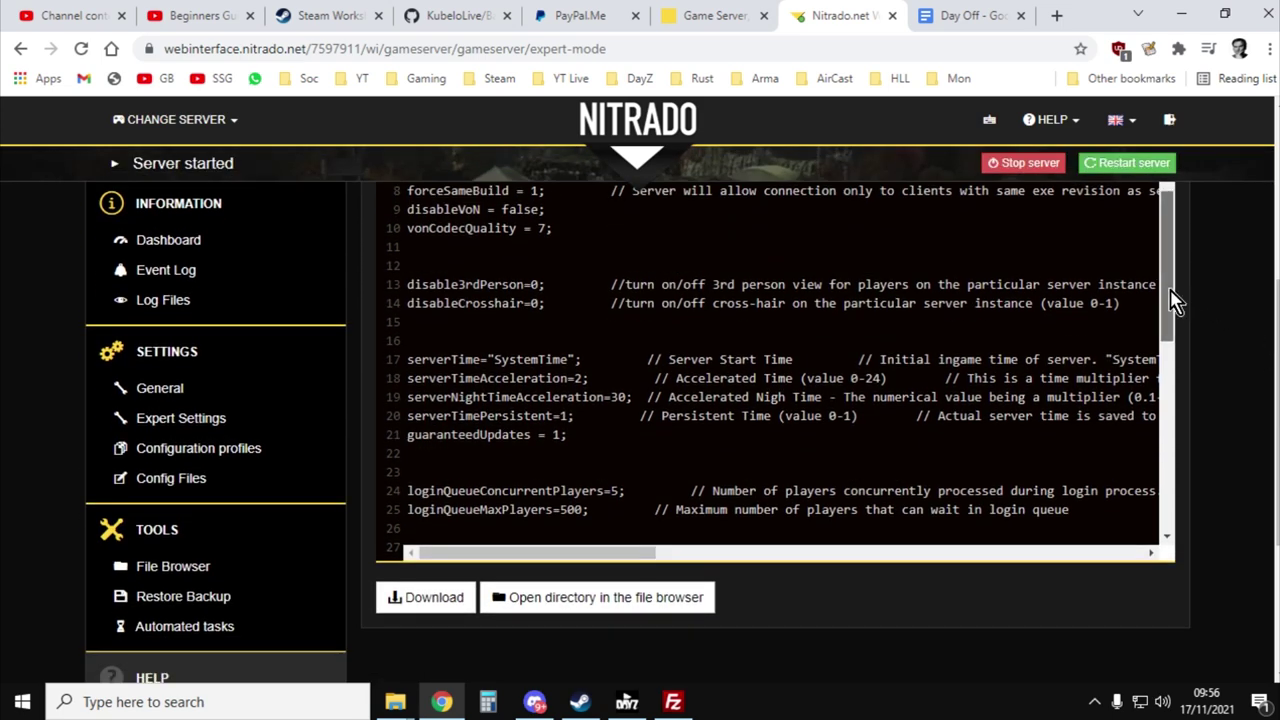
scroll(1168, 298, "up", 2)
scroll(1228, 285, "up", 3)
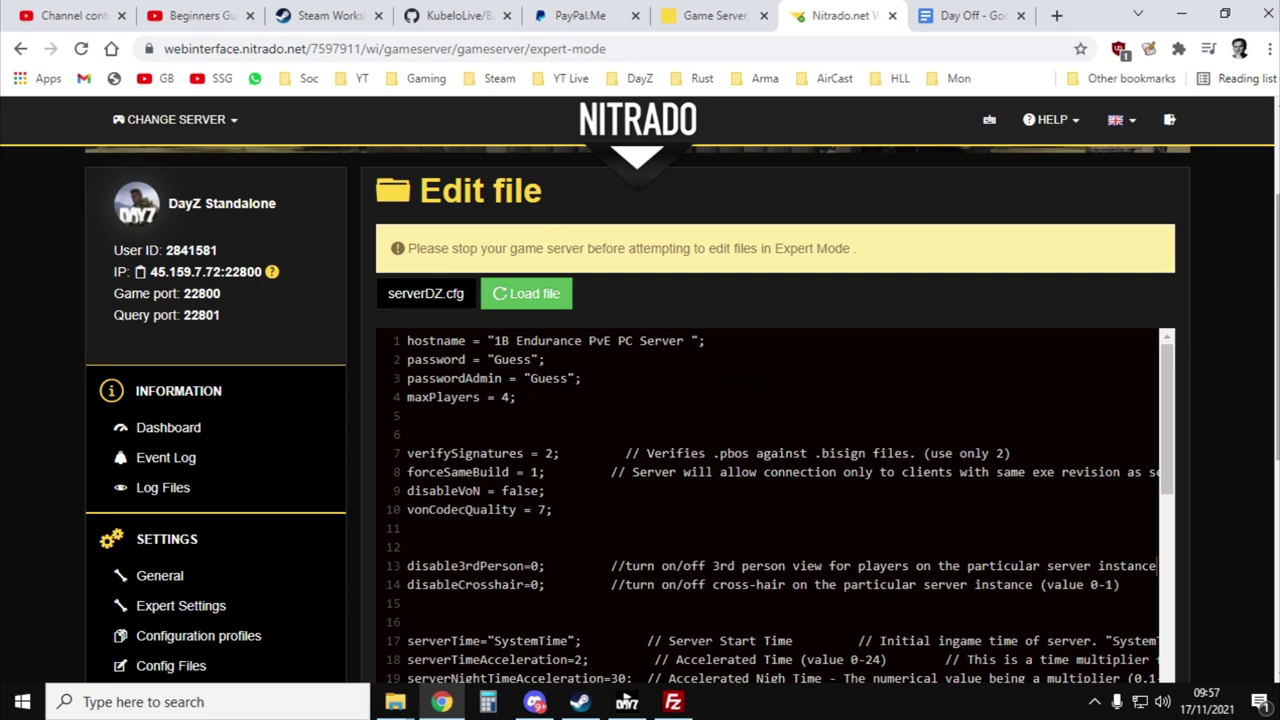
scroll(1272, 300, "down", 2)
scroll(1255, 395, "down", 1)
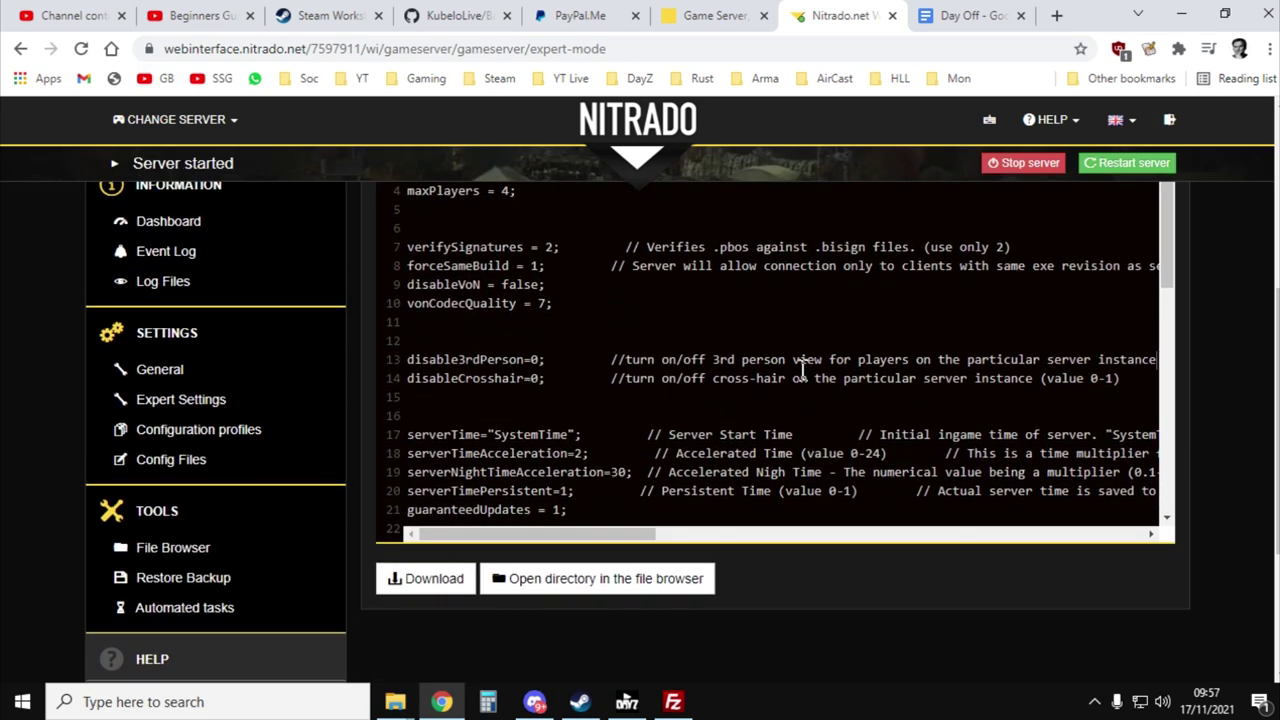
scroll(803, 370, "down", 2)
scroll(803, 370, "down", 6)
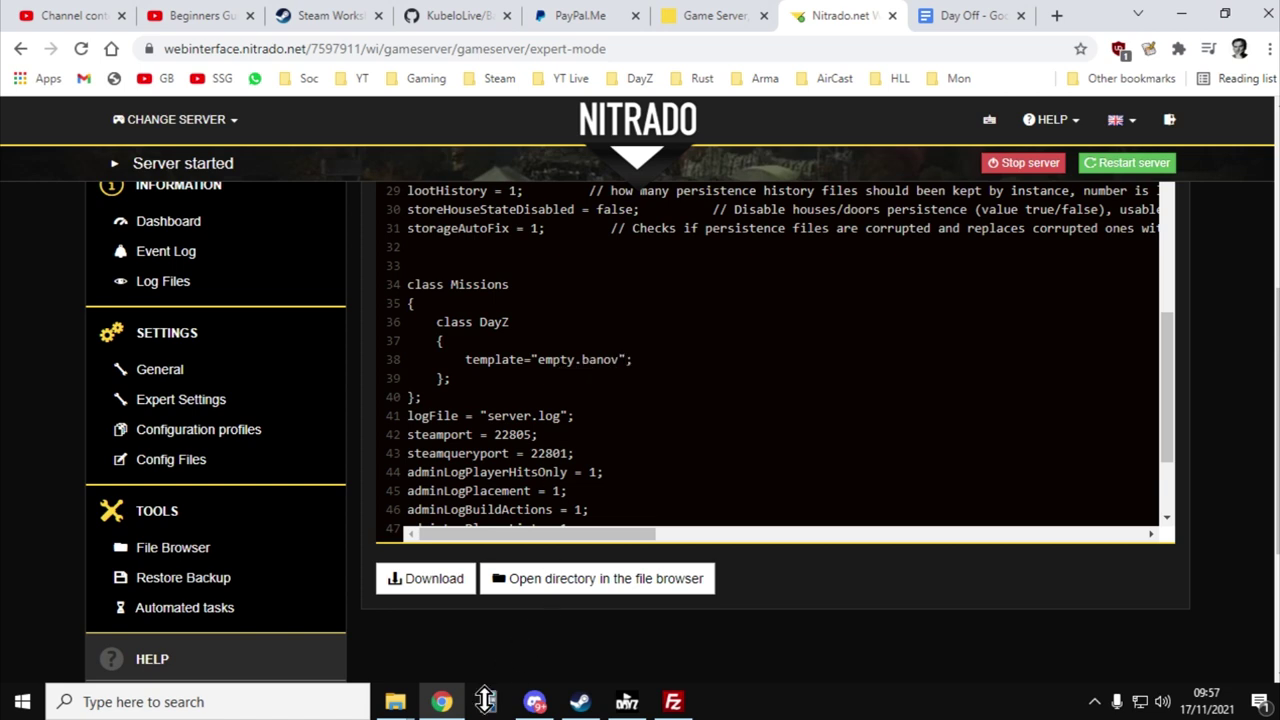
Switch to the !Workshop window in File Explorer and go from there to the mpmissions folder inside DayZServer
left_click(395, 703)
left_click(505, 638)
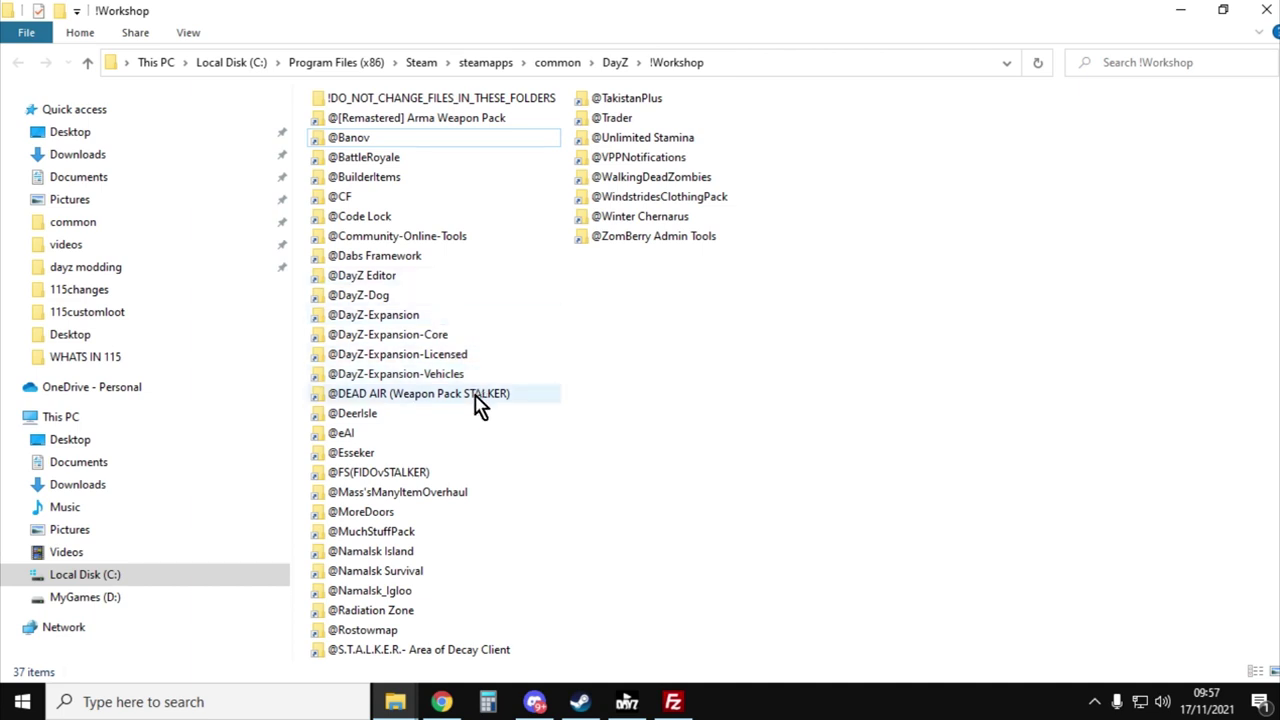
left_click(87, 63)
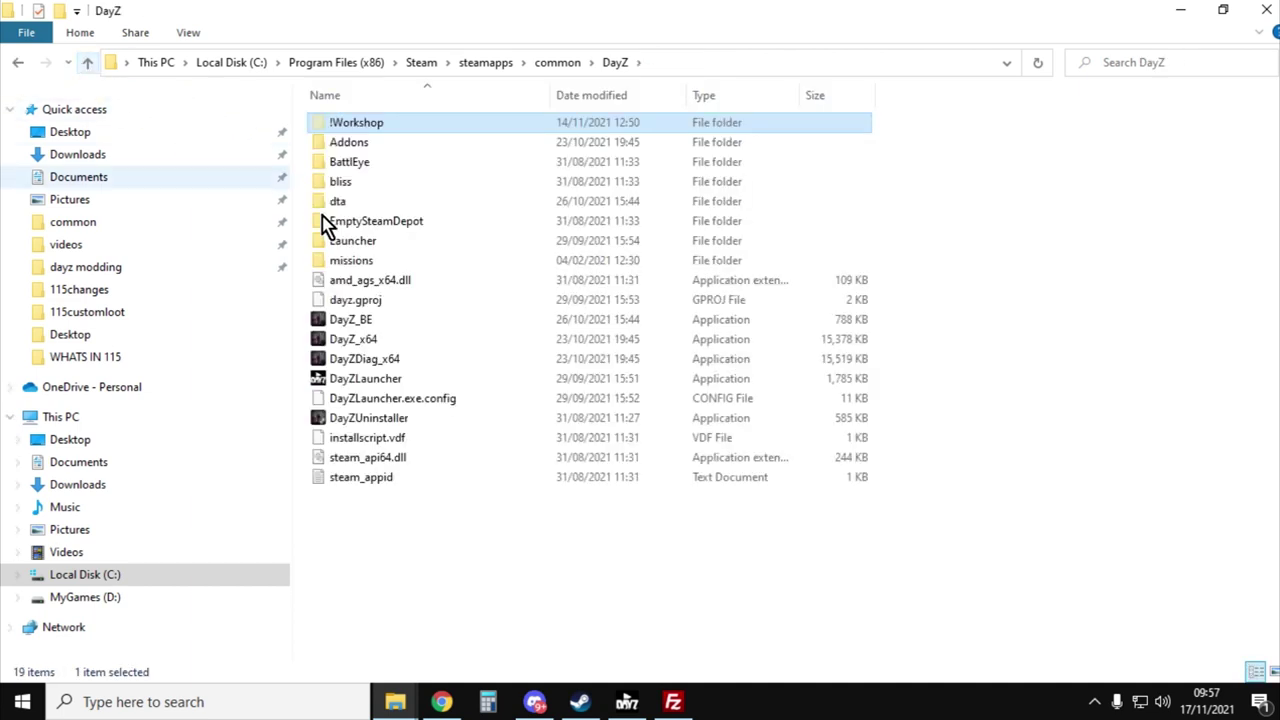
double_click(366, 264)
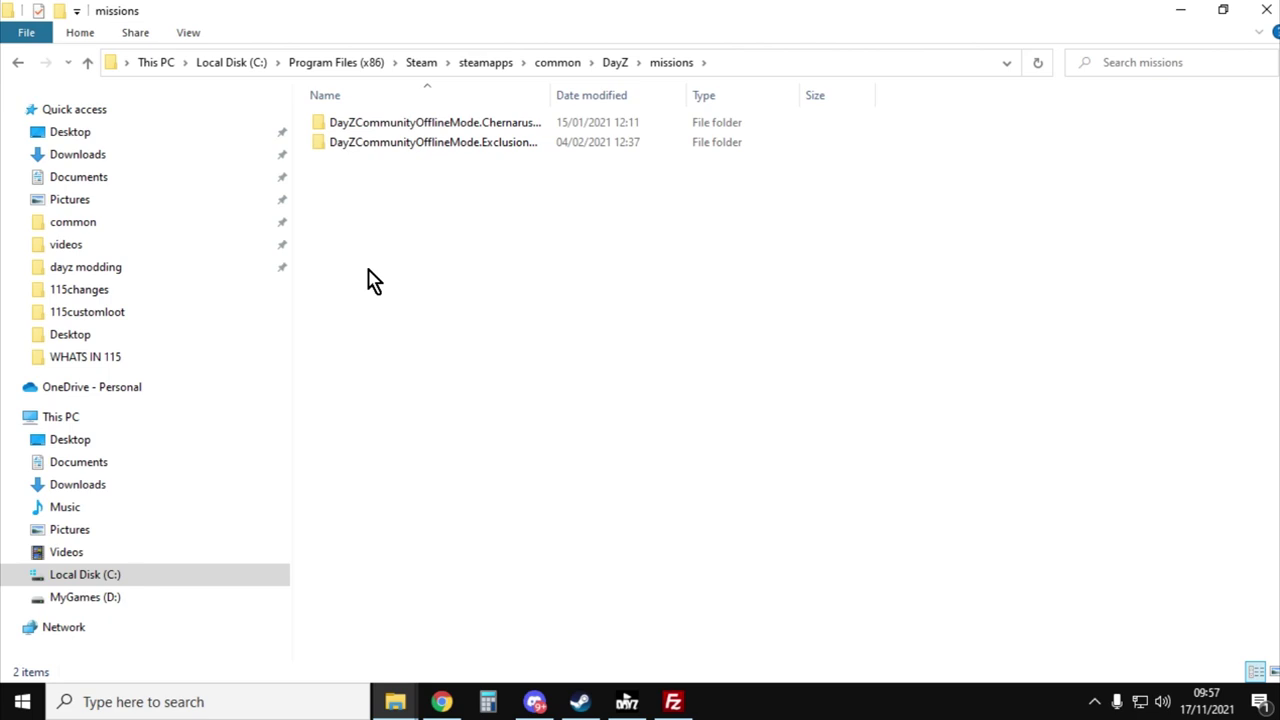
left_click(89, 64)
left_click(89, 64)
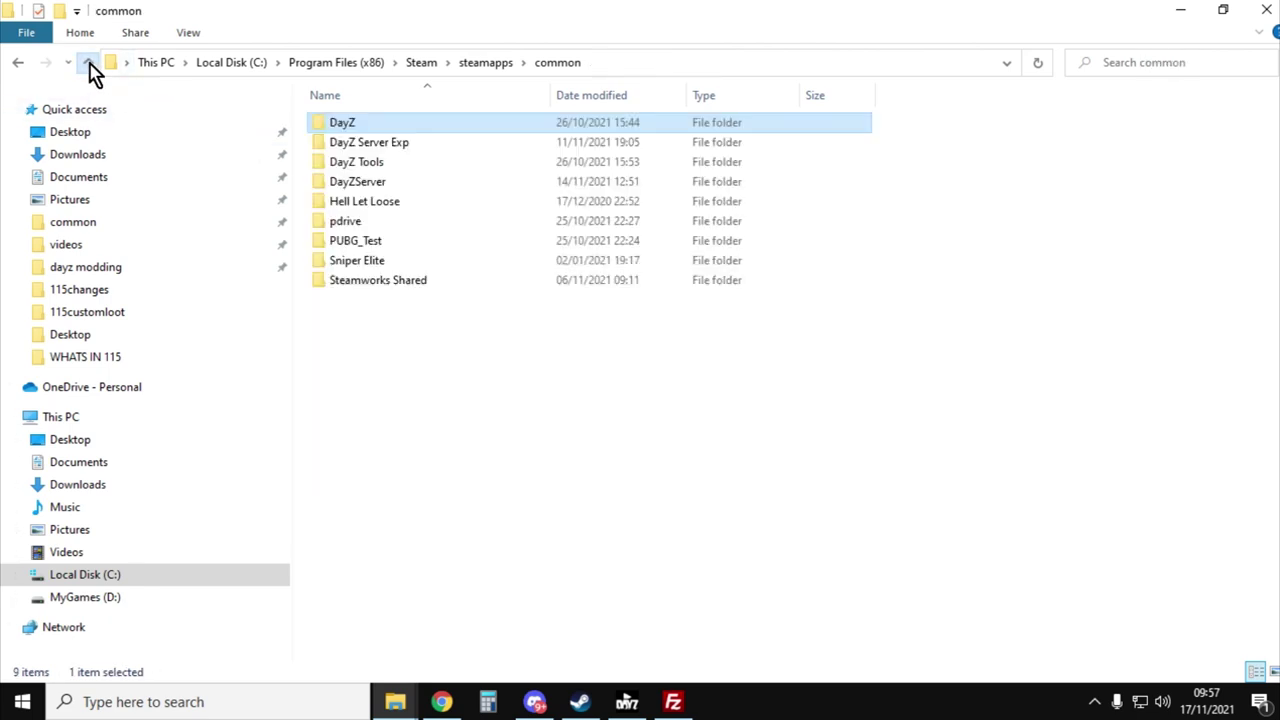
double_click(368, 183)
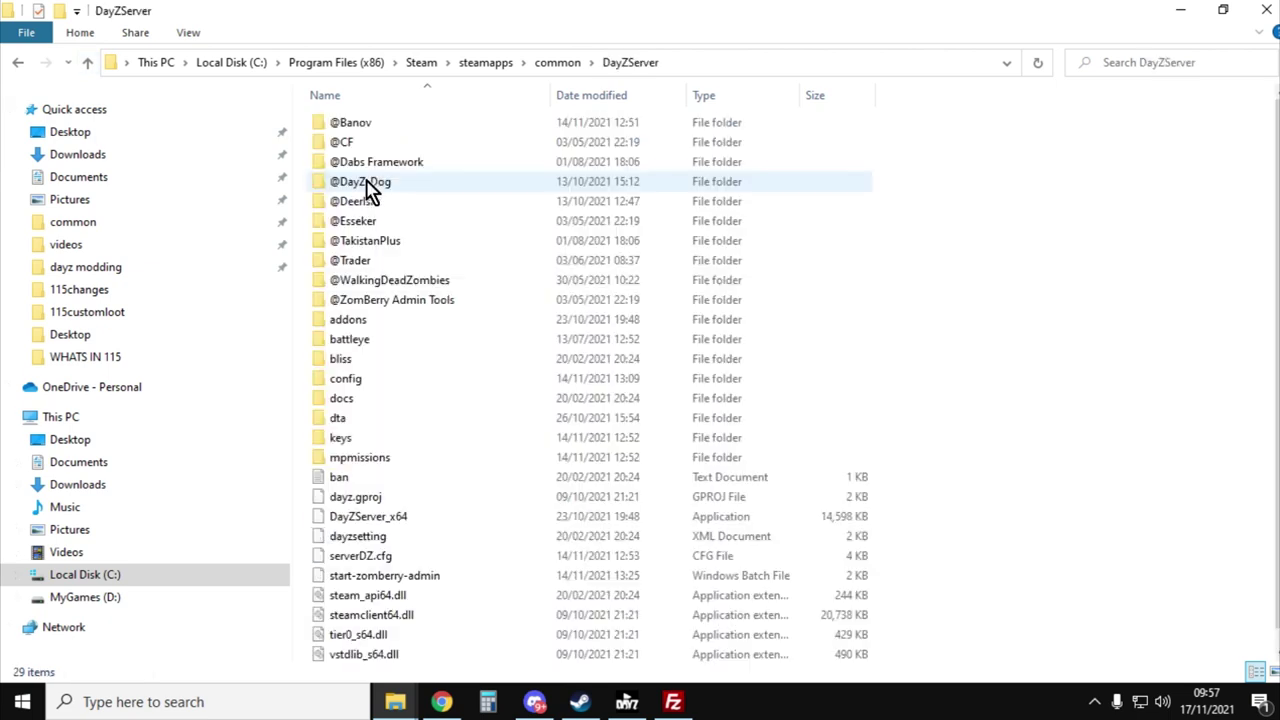
left_click(355, 460)
double_click(353, 462)
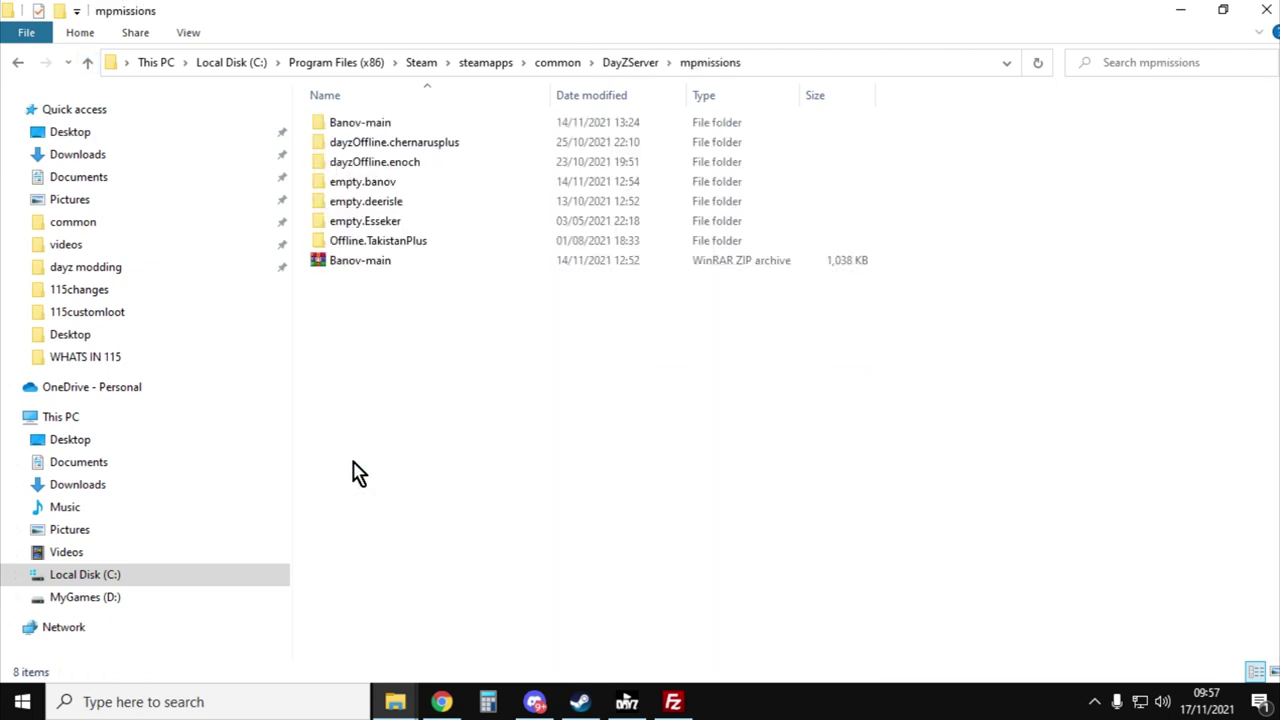
Copy the name of the empty.banov mission folder, leaving the folder's name unchanged
left_click(389, 200)
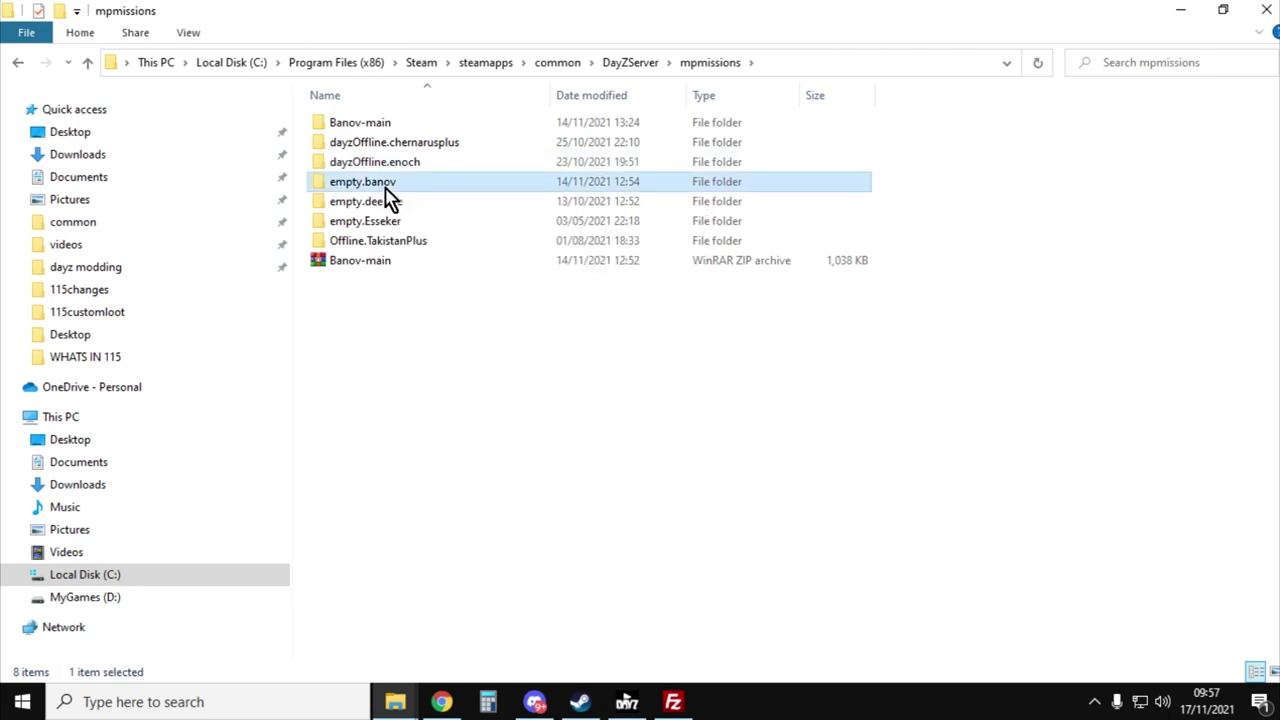
left_click(387, 189)
right_click(385, 189)
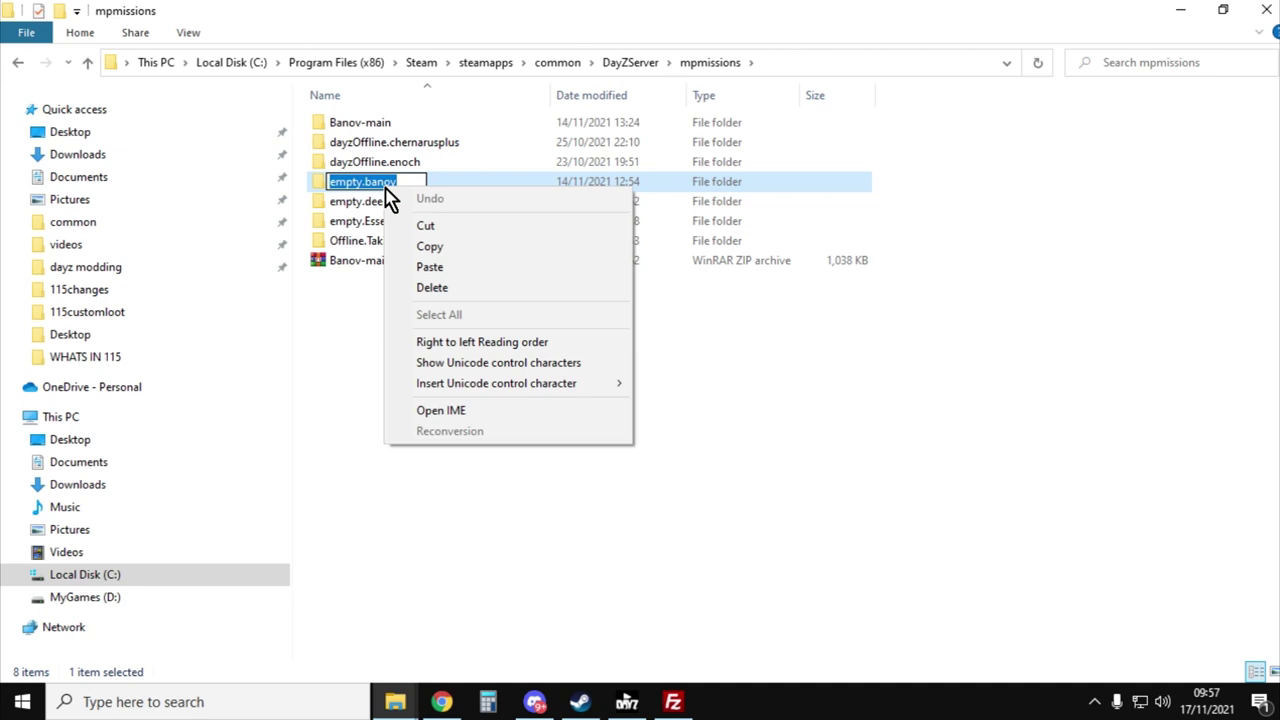
left_click(428, 249)
left_click(437, 334)
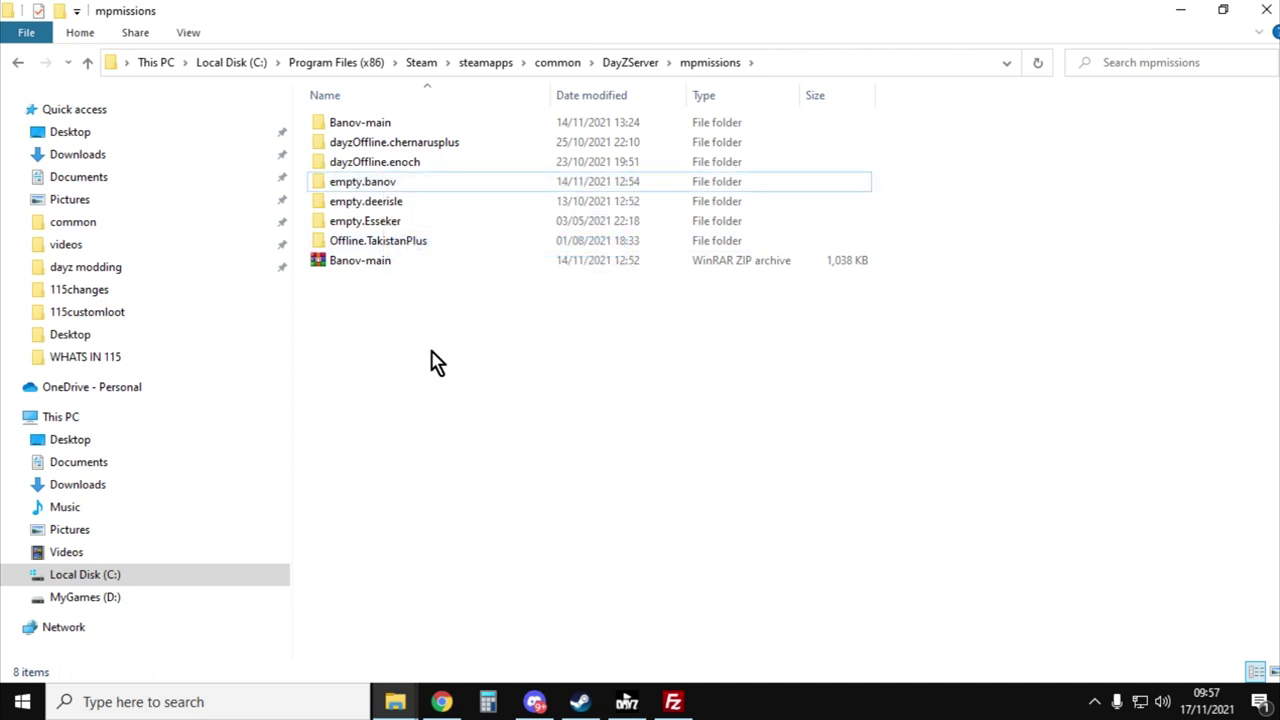
Switch back to Chrome and replace the mission template name in serverDZ.cfg's class Missions with the copied empty.banov
left_click(441, 702)
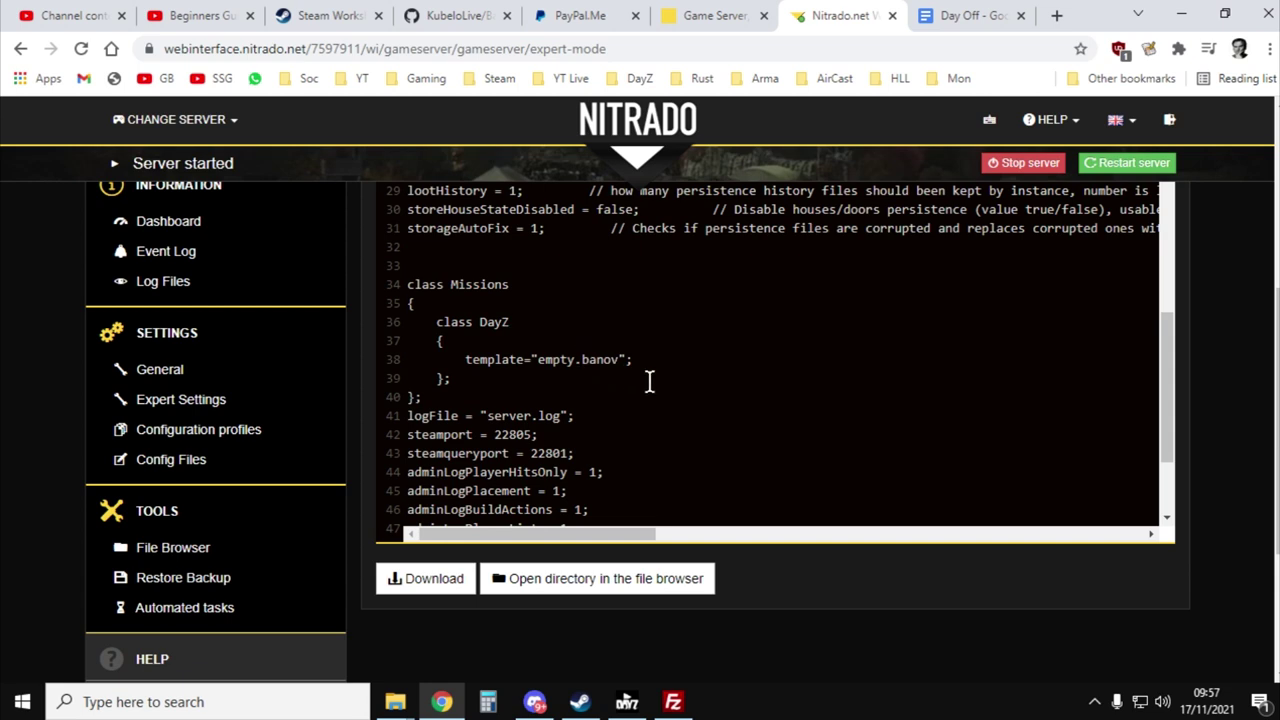
left_click_drag(619, 371, 556, 380)
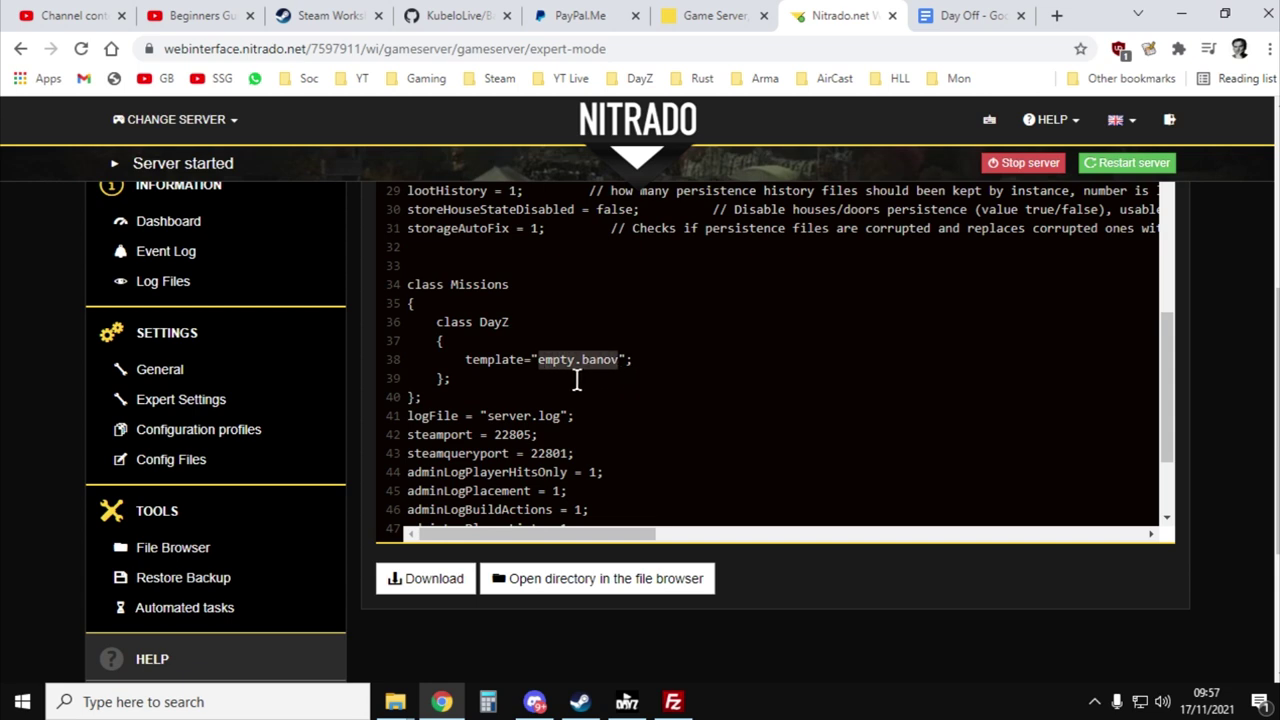
right_click(563, 368)
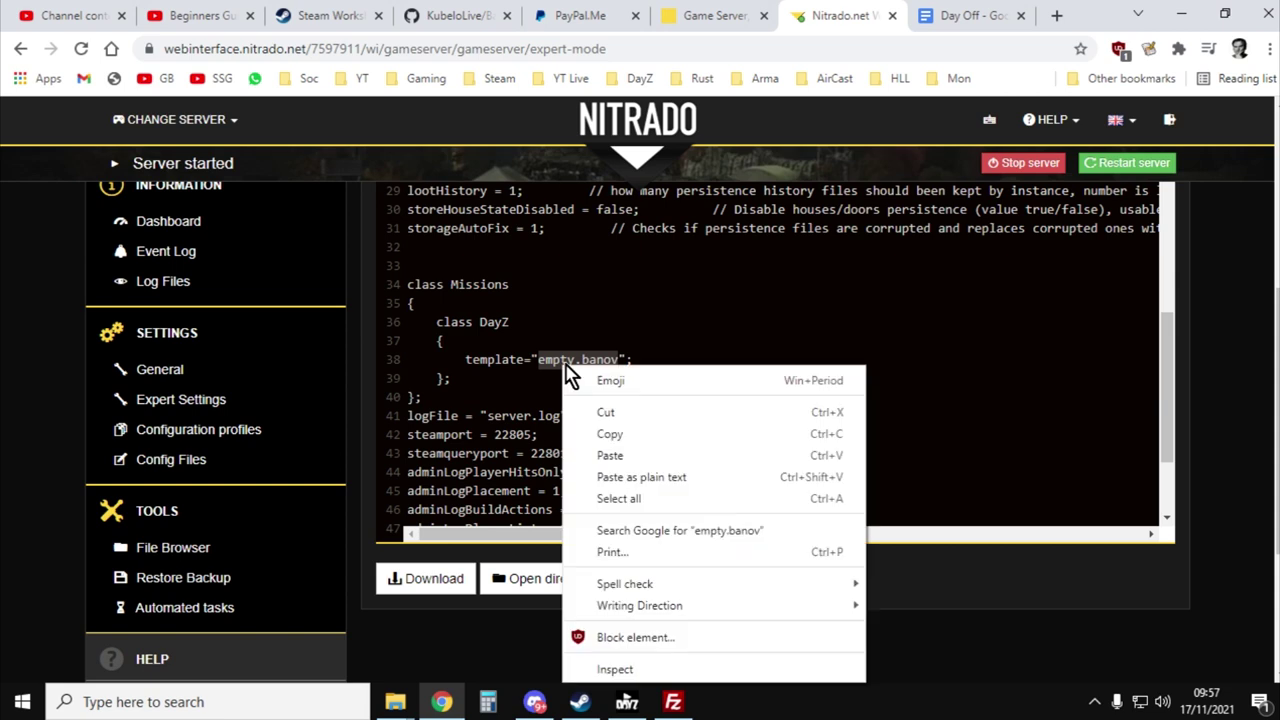
left_click(640, 466)
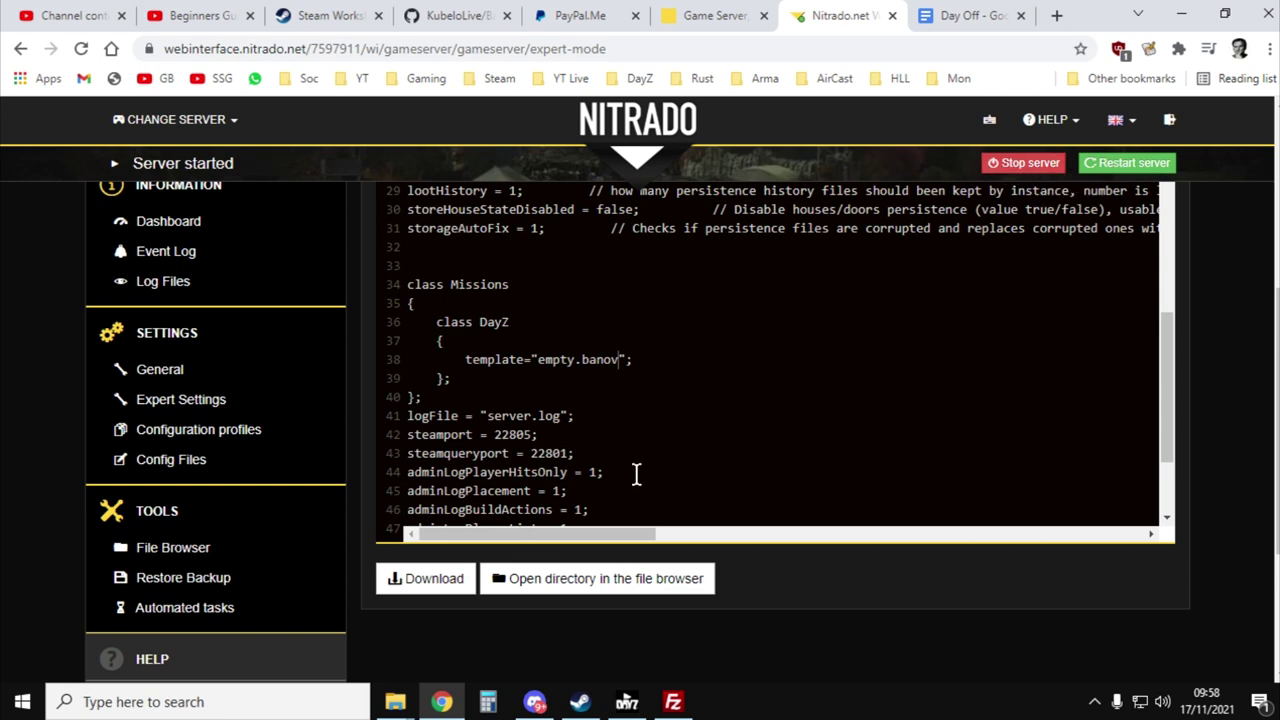
Stop the DayZ game server and look over the serverDZ.cfg editing page while it shuts down
left_click(1048, 177)
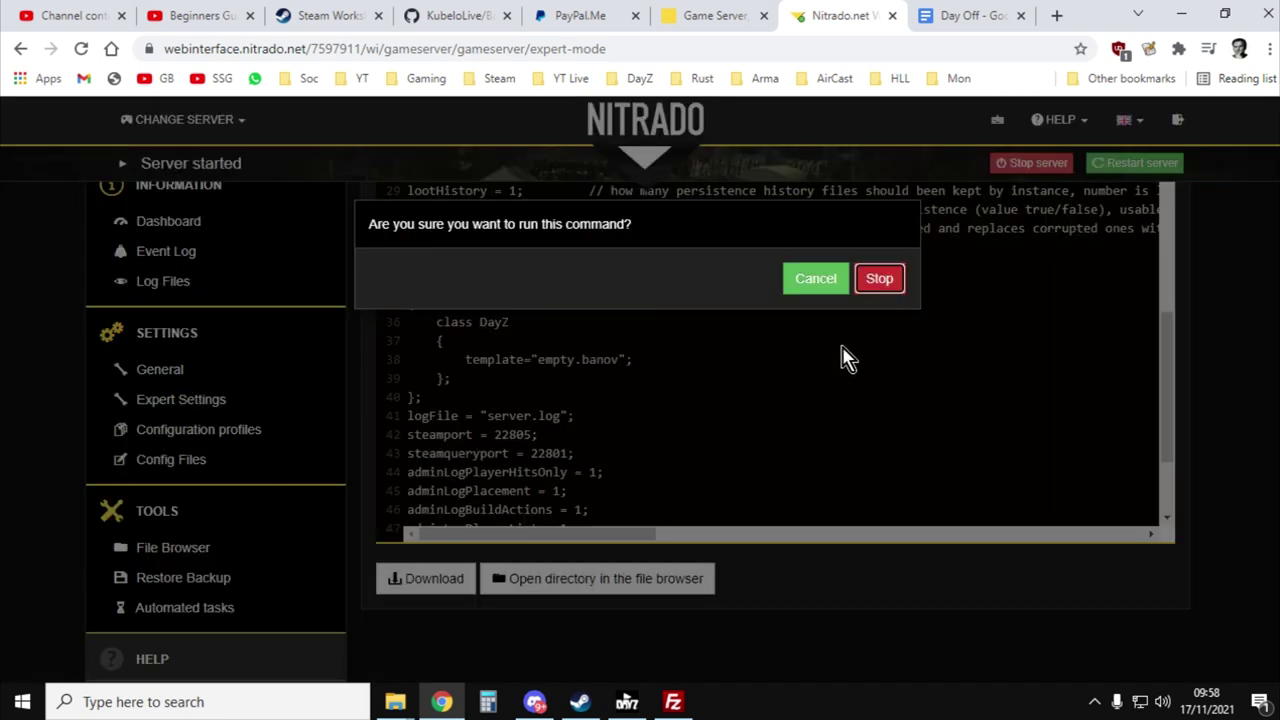
left_click(893, 287)
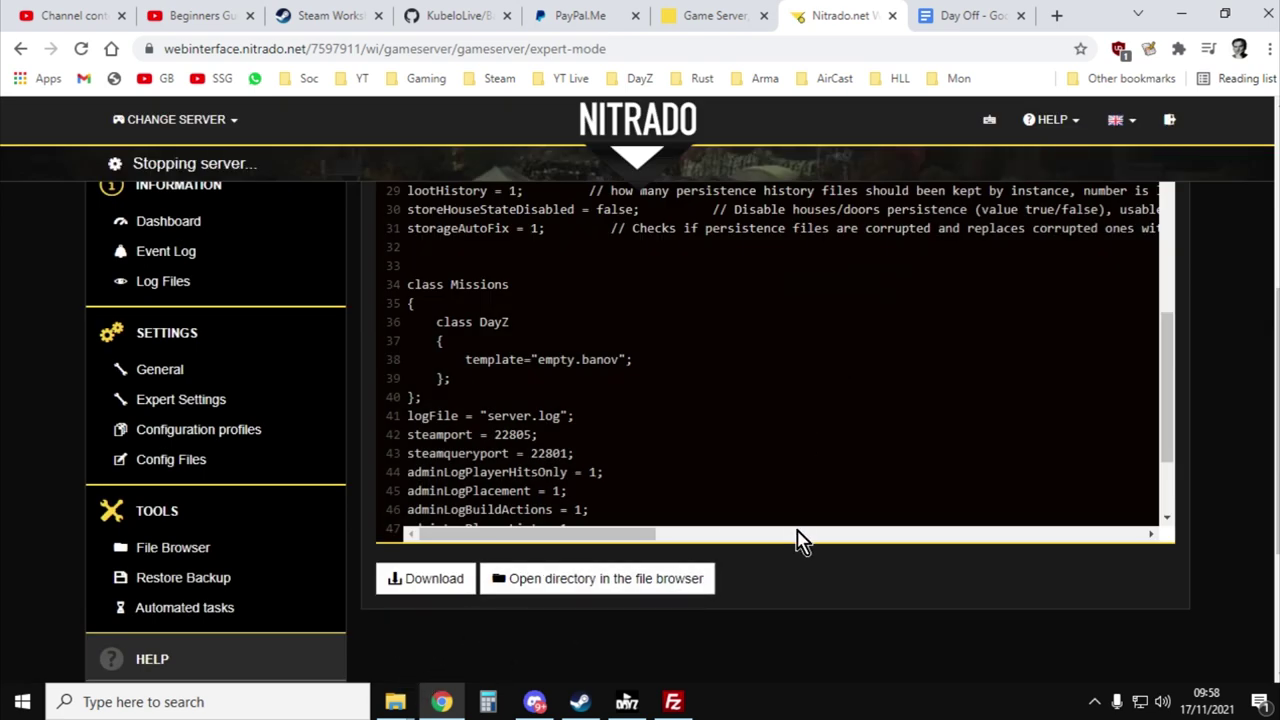
scroll(914, 491, "up", 3)
scroll(943, 477, "down", 2)
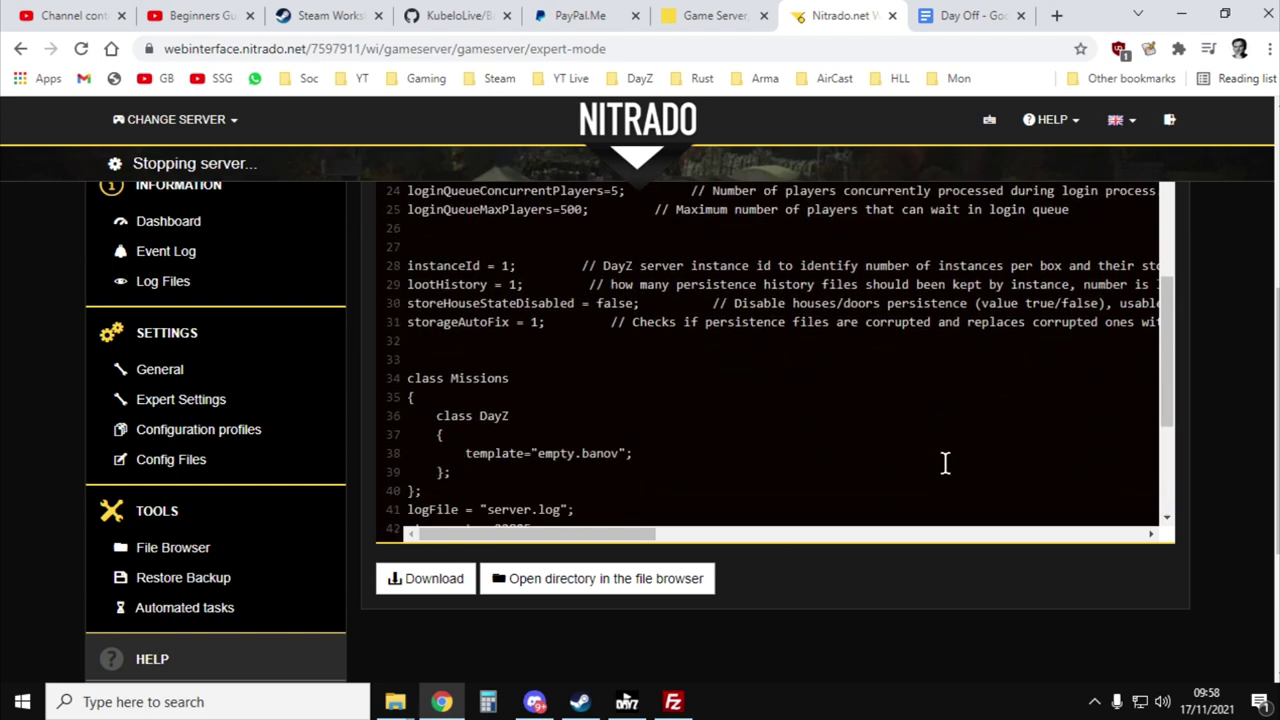
scroll(945, 463, "down", 2)
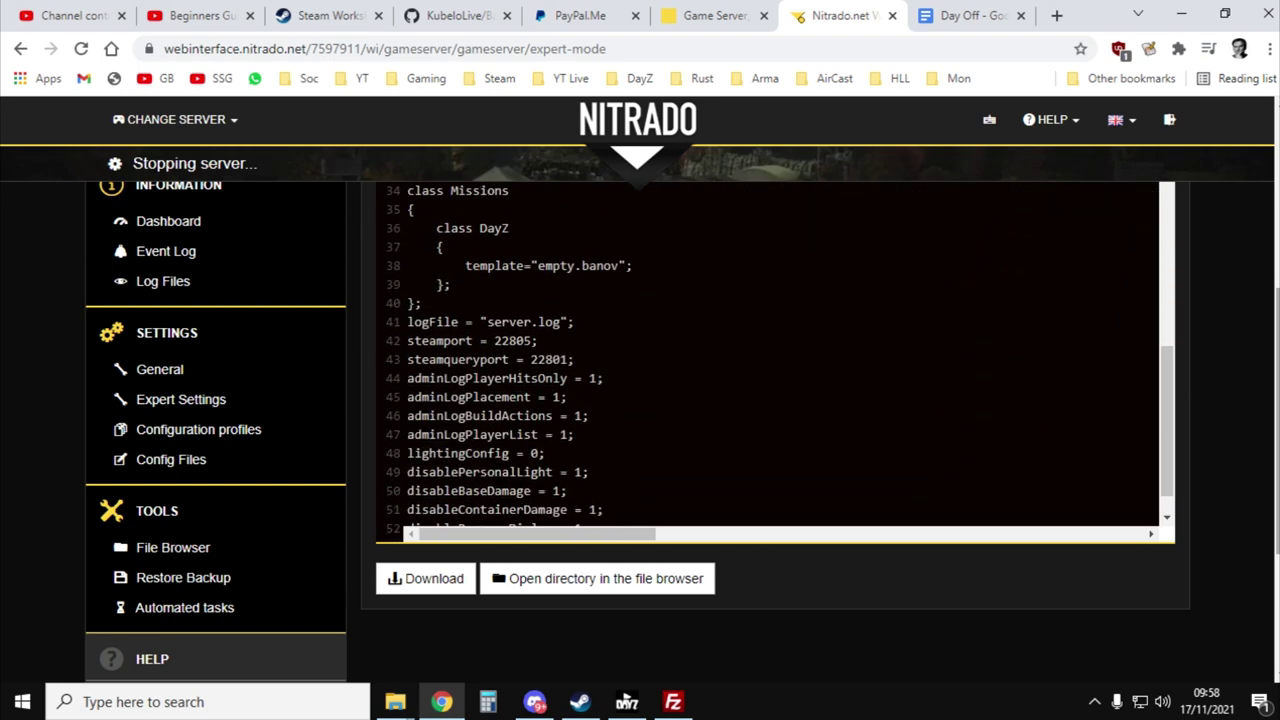
scroll(1271, 414, "down", 1)
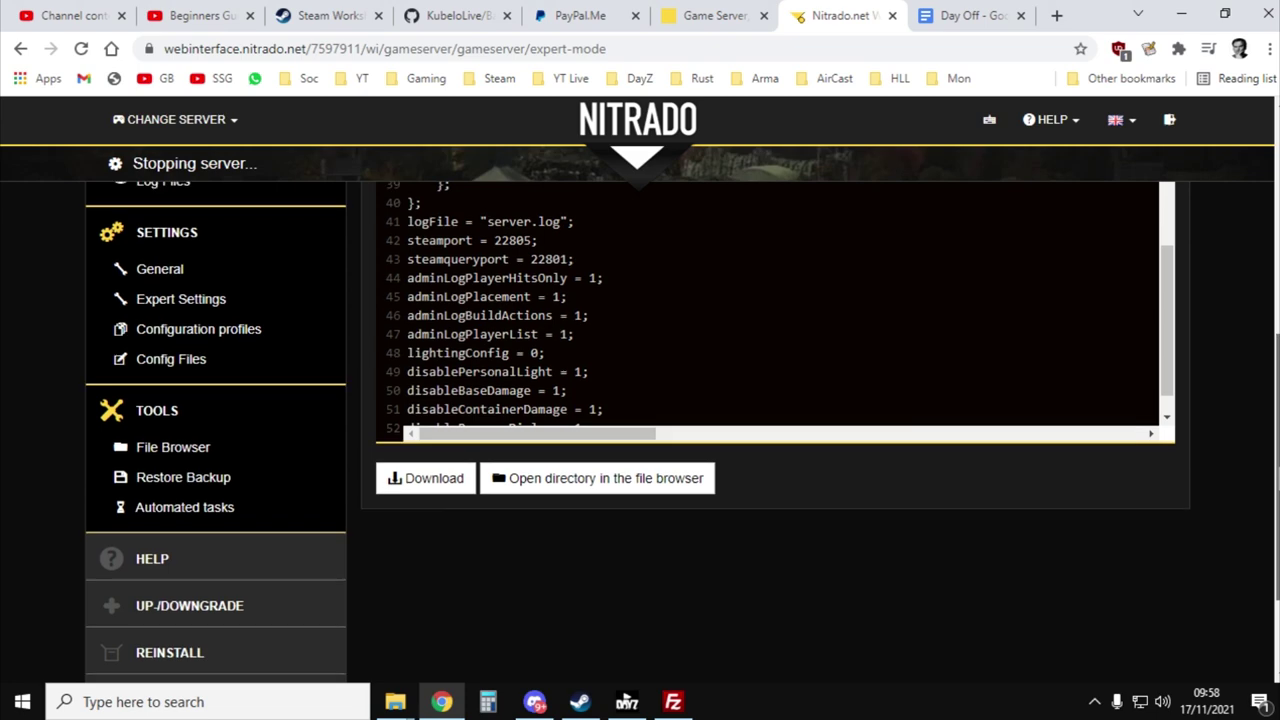
scroll(1271, 414, "up", 1)
scroll(1271, 414, "up", 1)
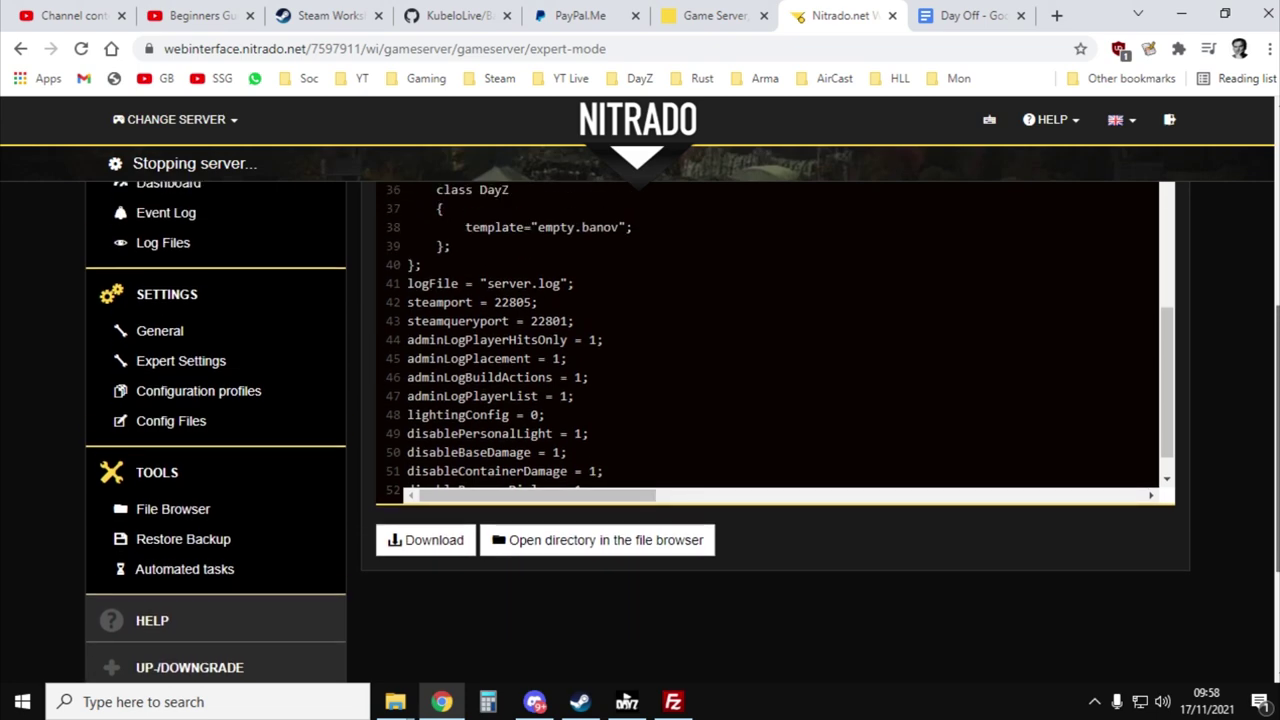
left_click_drag(1271, 414, 1270, 230)
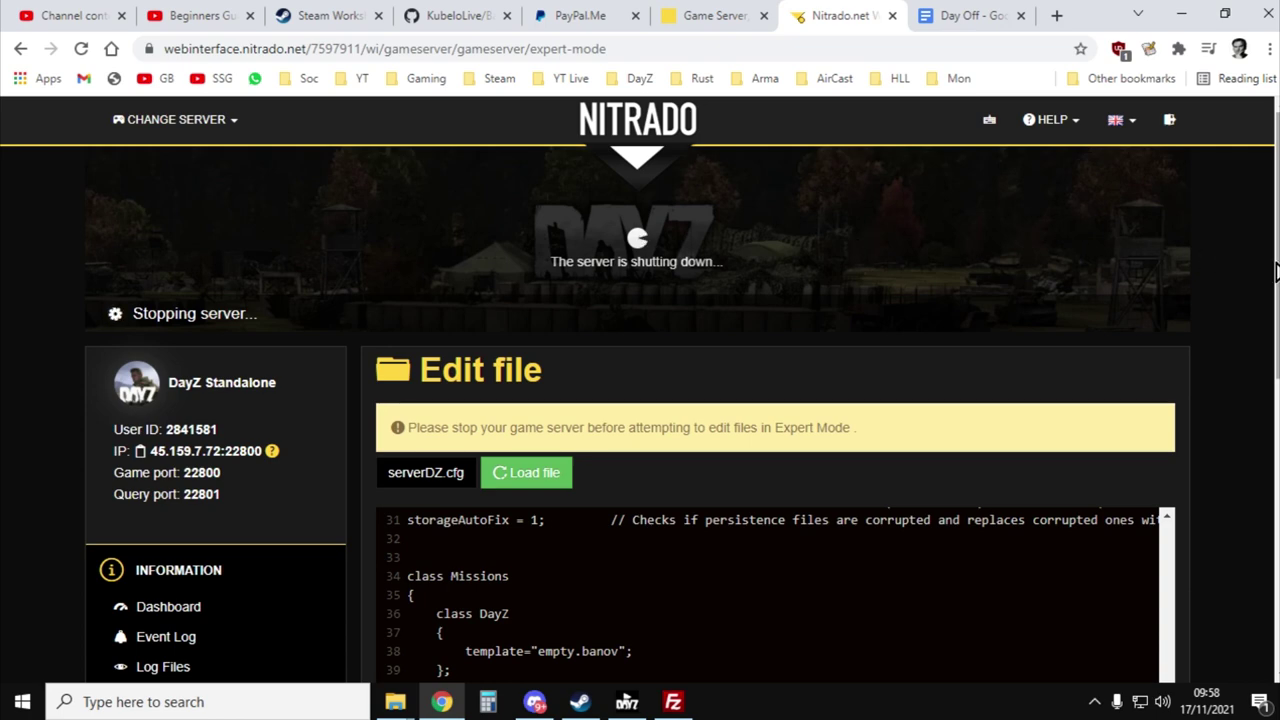
Save the changes to serverDZ.cfg once the server has stopped
scroll(640, 420, "down", 5)
scroll(637, 431, "up", 1)
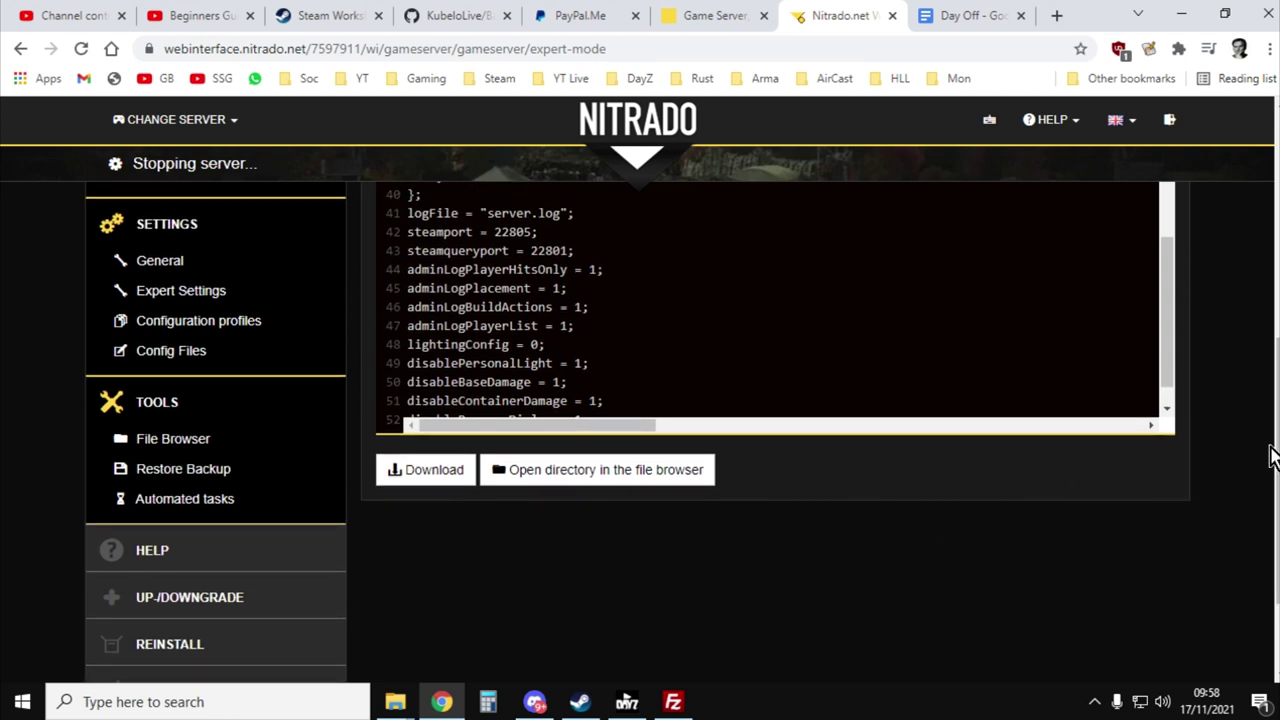
scroll(637, 431, "up", 5)
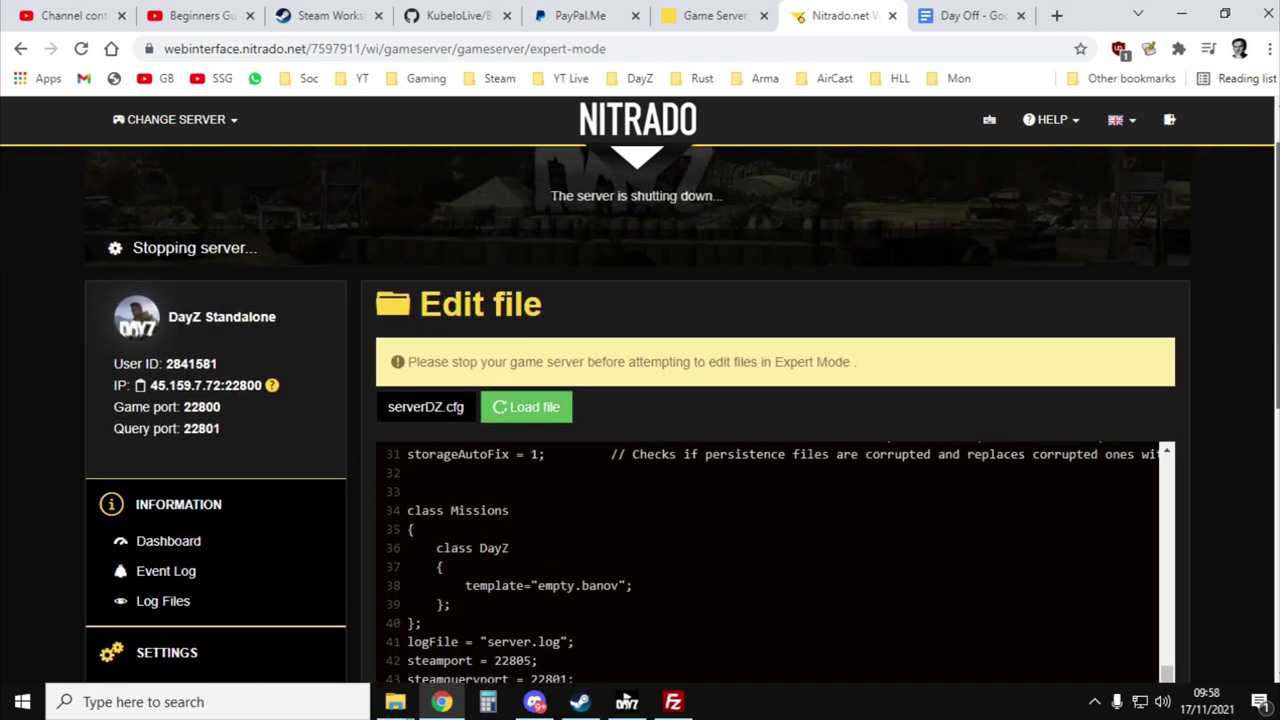
scroll(520, 463, "down", 5)
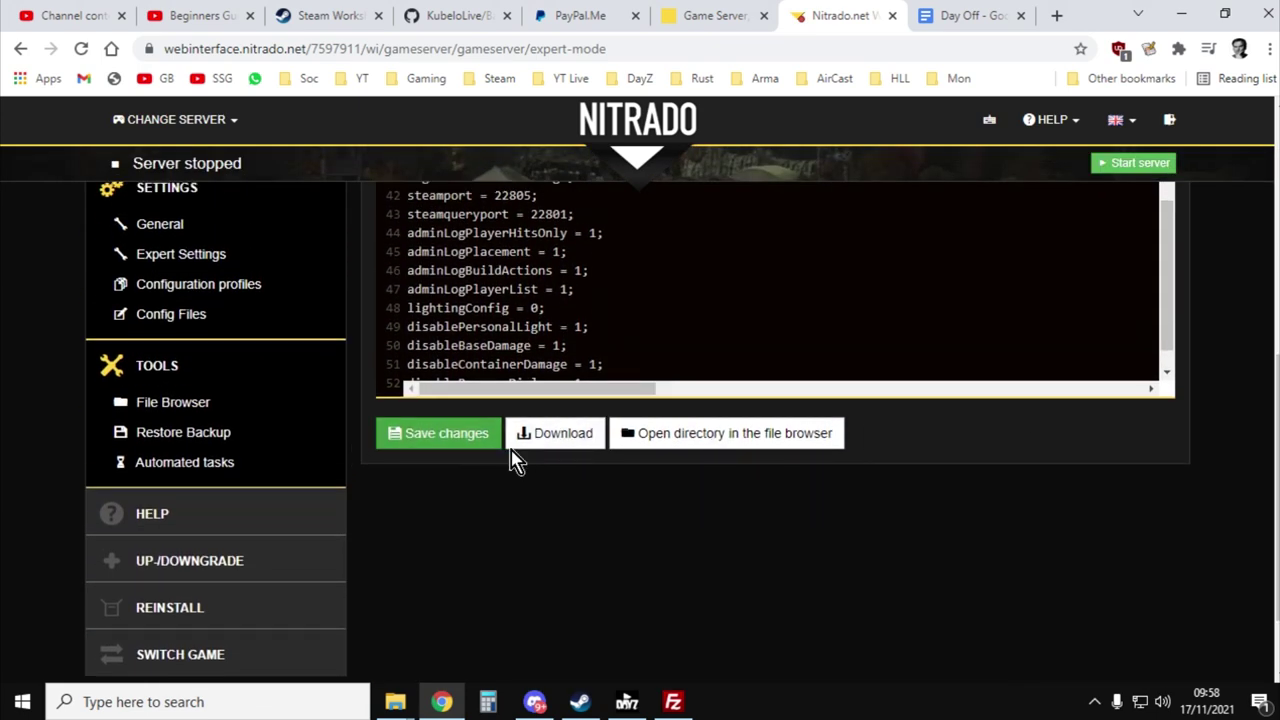
left_click(457, 447)
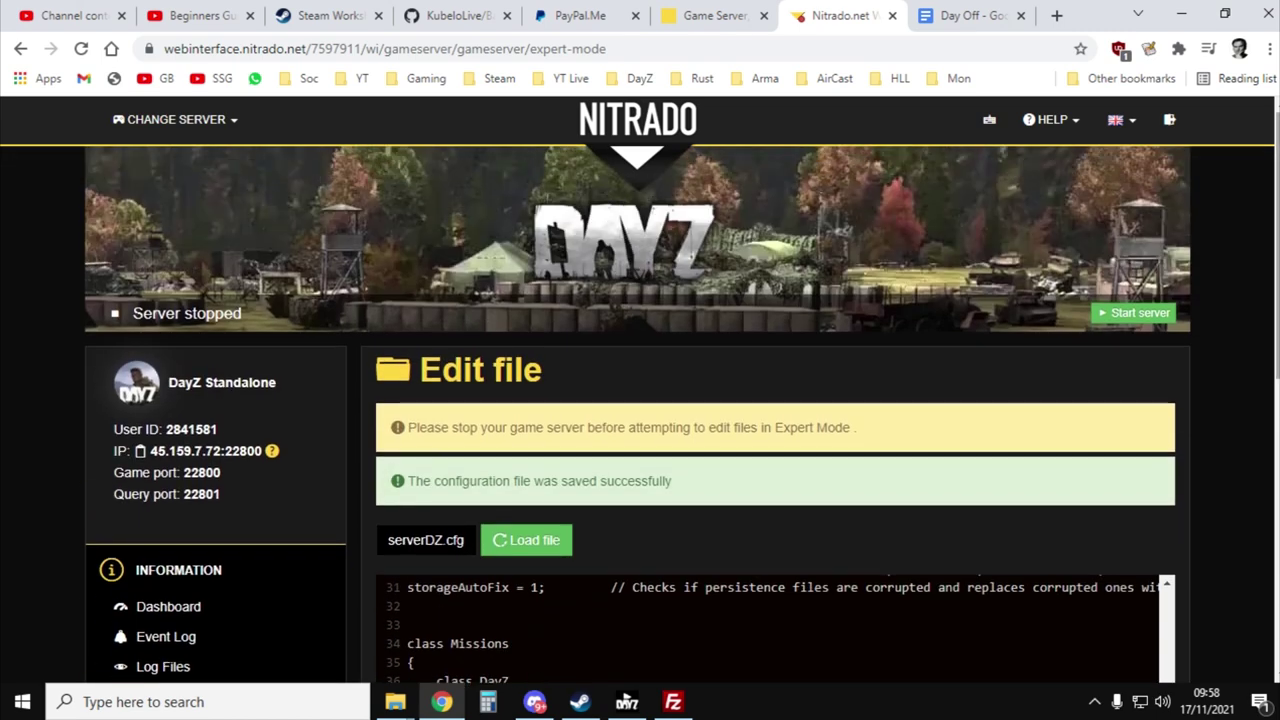
Check the saved mission template in serverDZ.cfg, start the DayZ game server and confirm the start
scroll(640, 400, "down", 2)
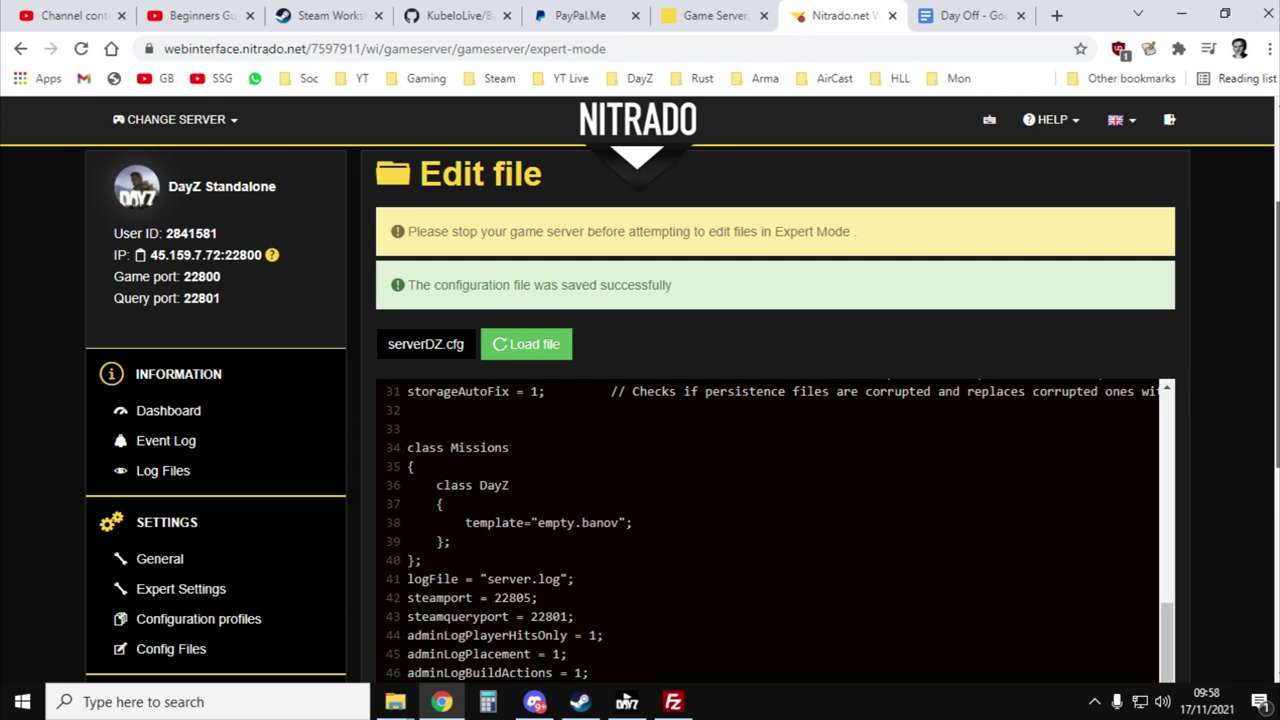
scroll(640, 400, "down", 1)
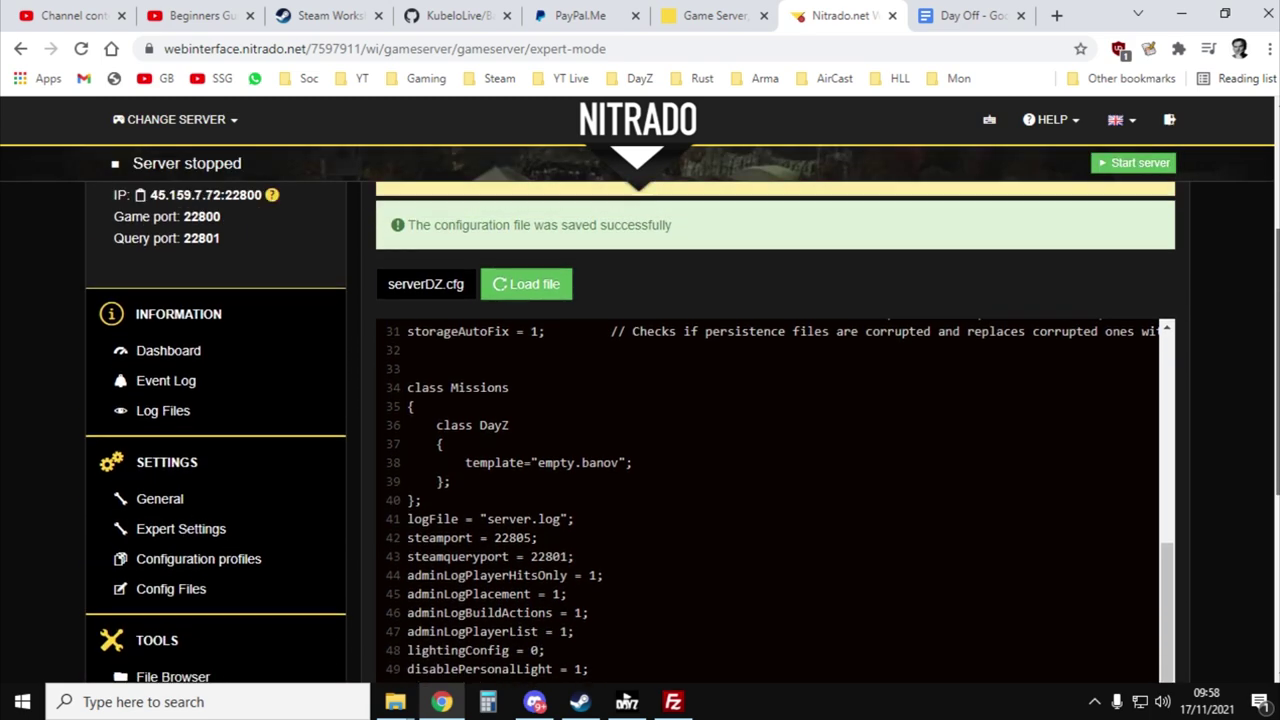
left_click(1150, 163)
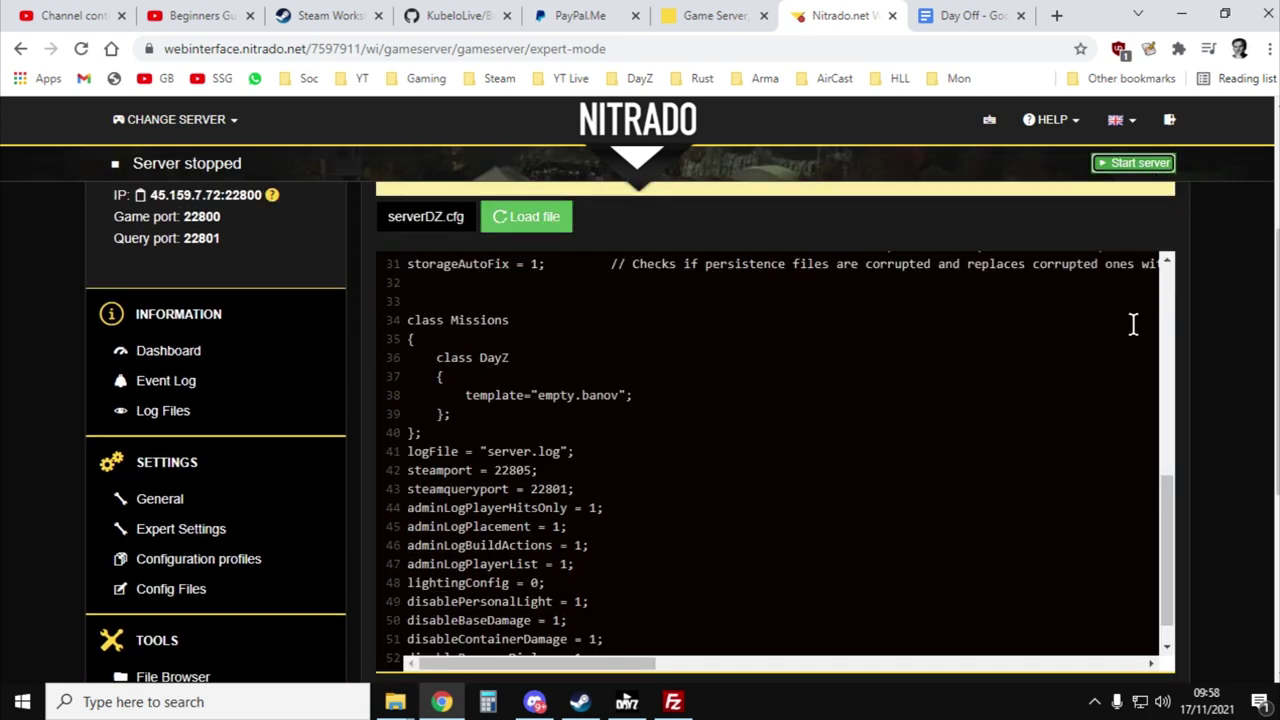
left_click(872, 280)
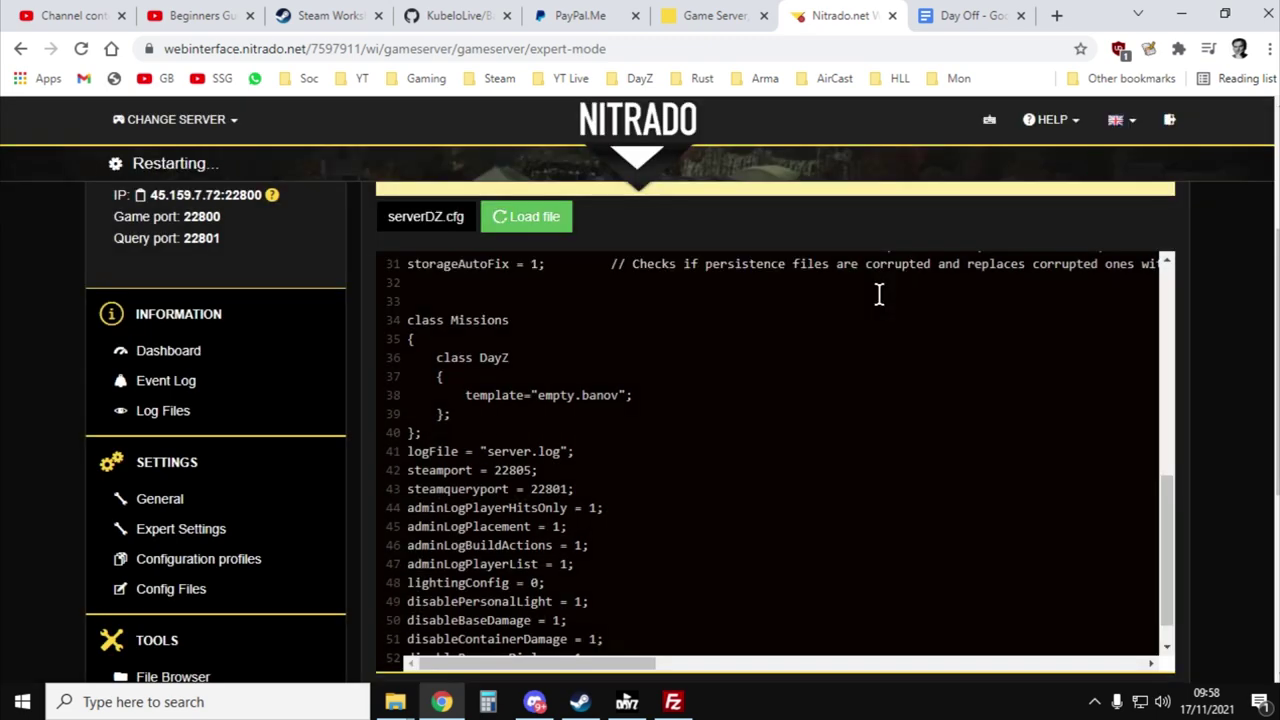
scroll(1012, 421, "up", 2)
scroll(1266, 443, "up", 1)
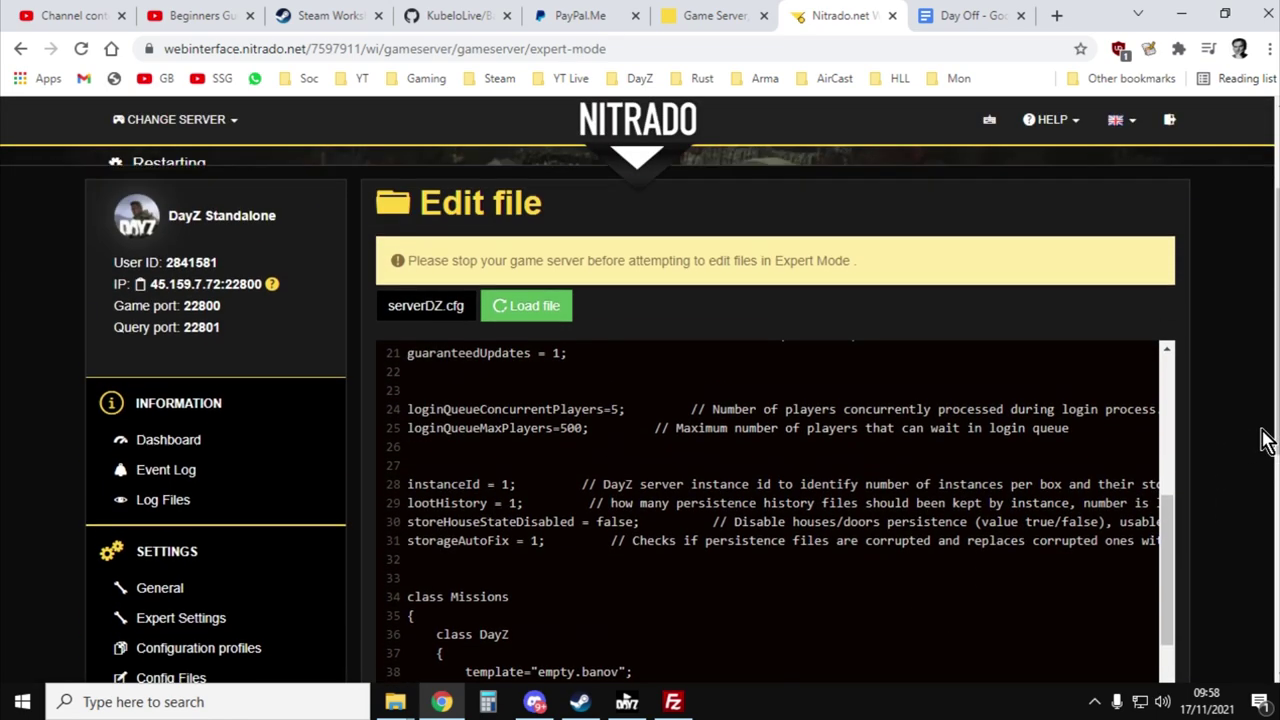
scroll(1266, 443, "up", 1)
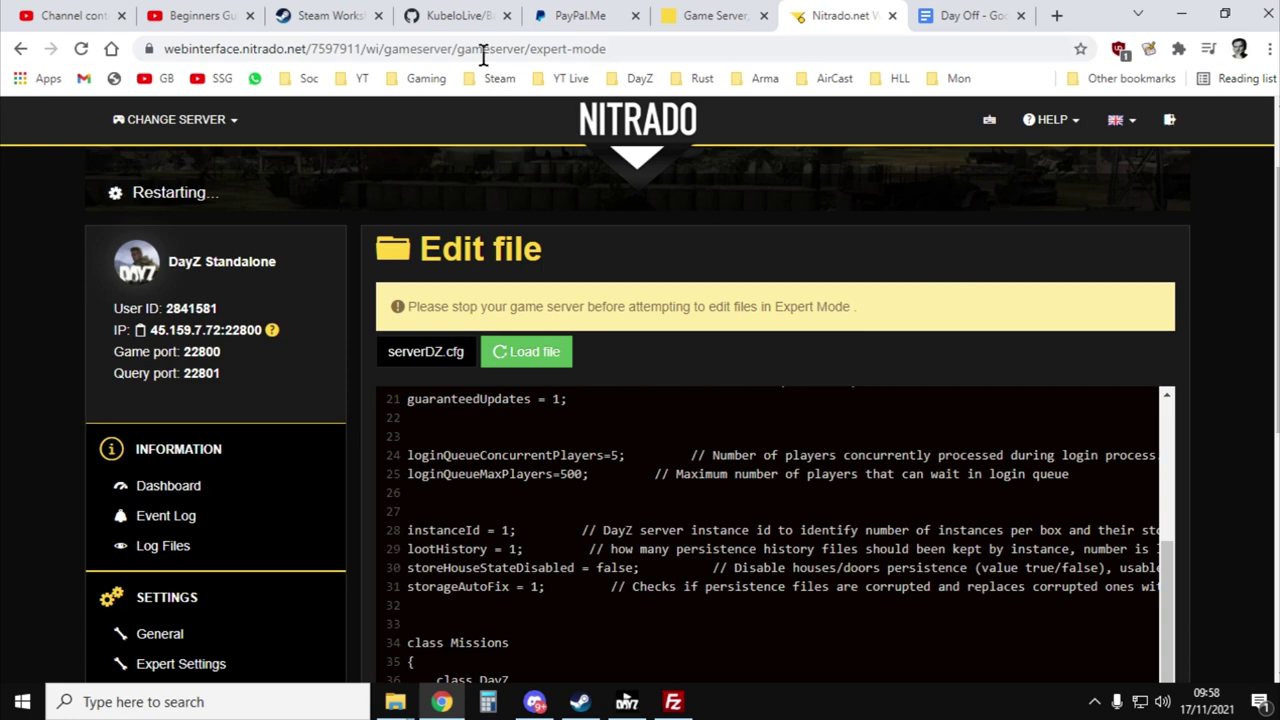
Switch to the Banov mod's Steam Workshop page and look over its screenshots and mod details
left_click(316, 25)
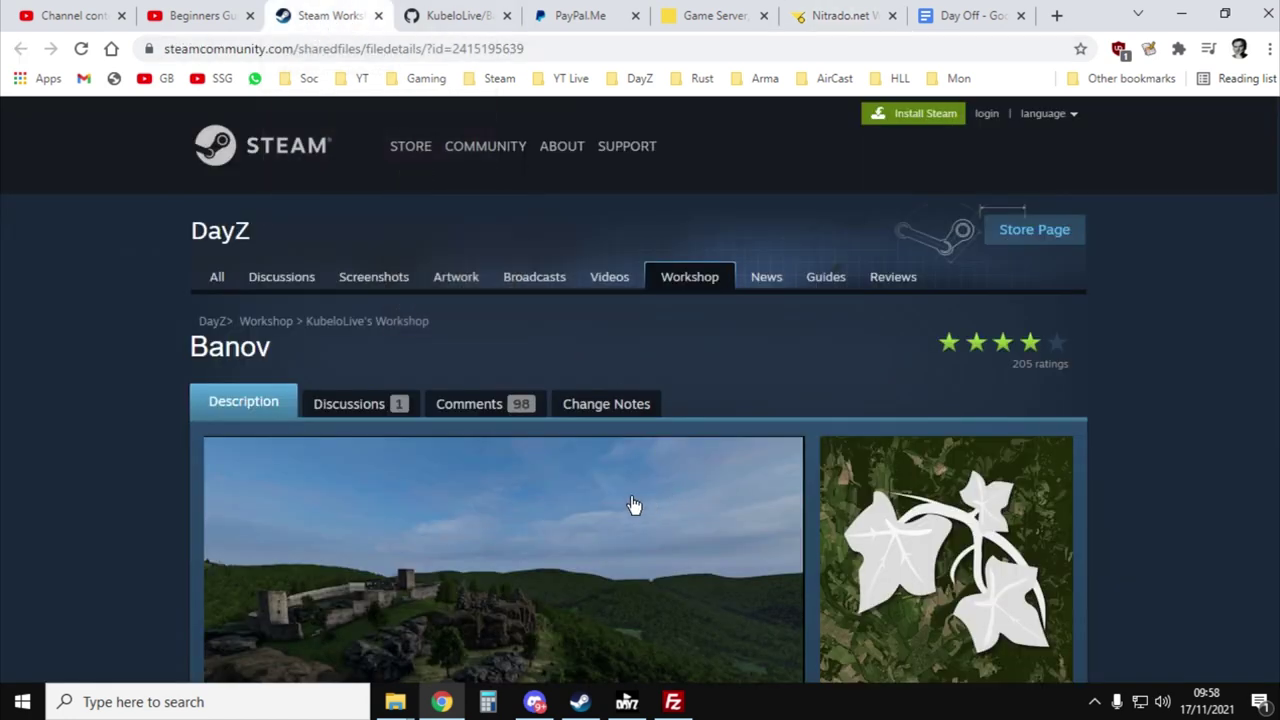
scroll(566, 523, "down", 1)
scroll(566, 523, "down", 1)
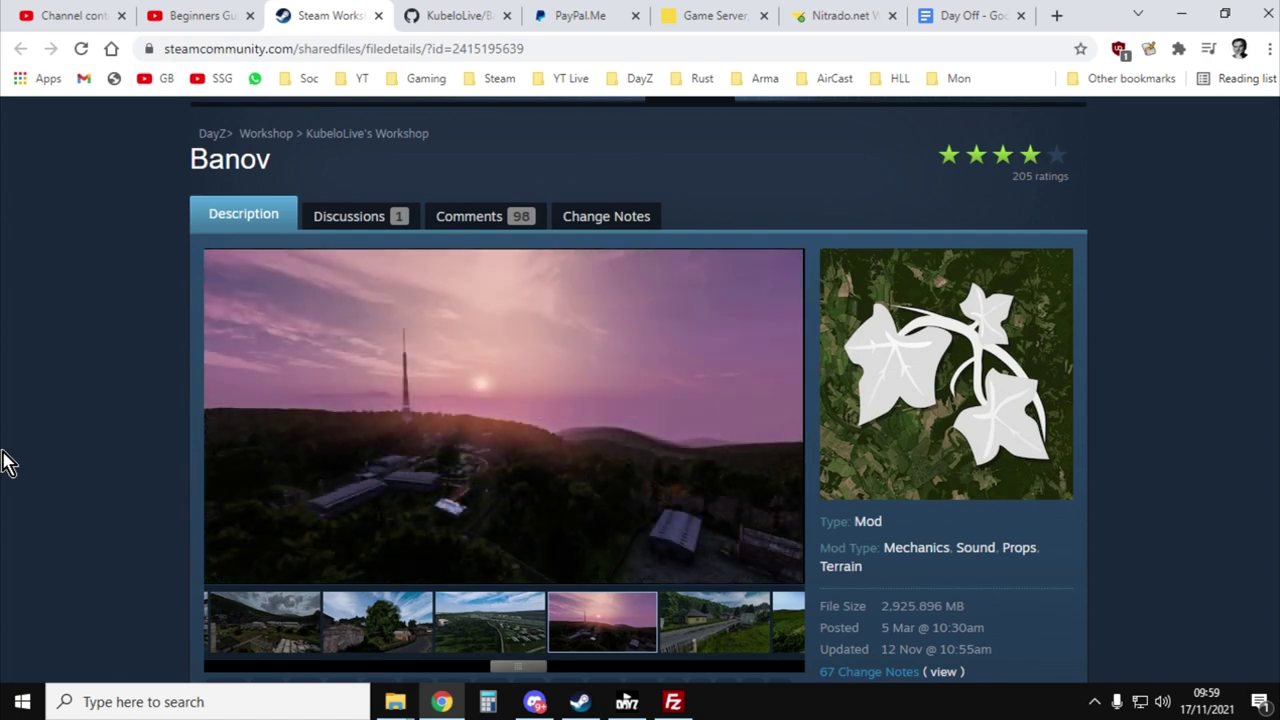
scroll(5, 462, "down", 1)
scroll(5, 462, "up", 1)
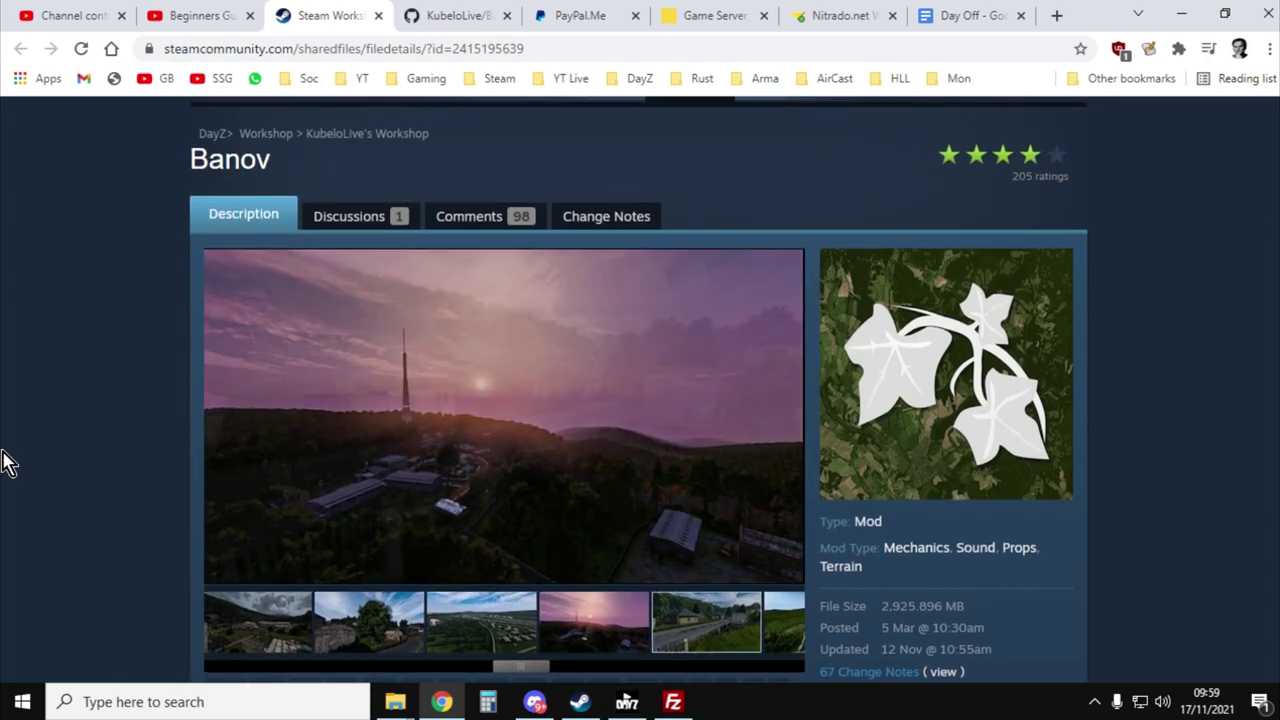